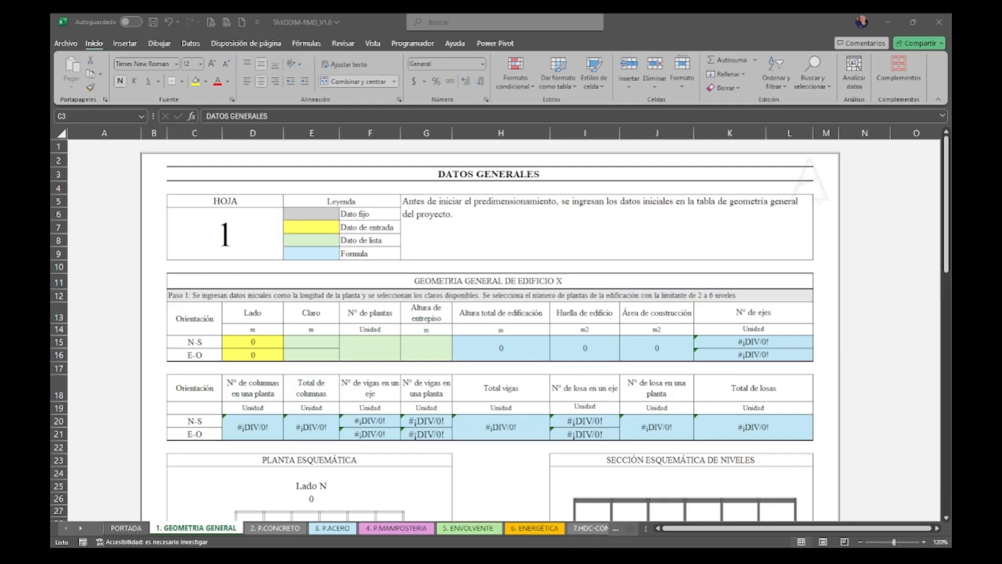
# Examine the DATOS GENERALES heading and the legend's colour codes for fixed, input, list and formula cells.
pyautogui.click(807, 176)
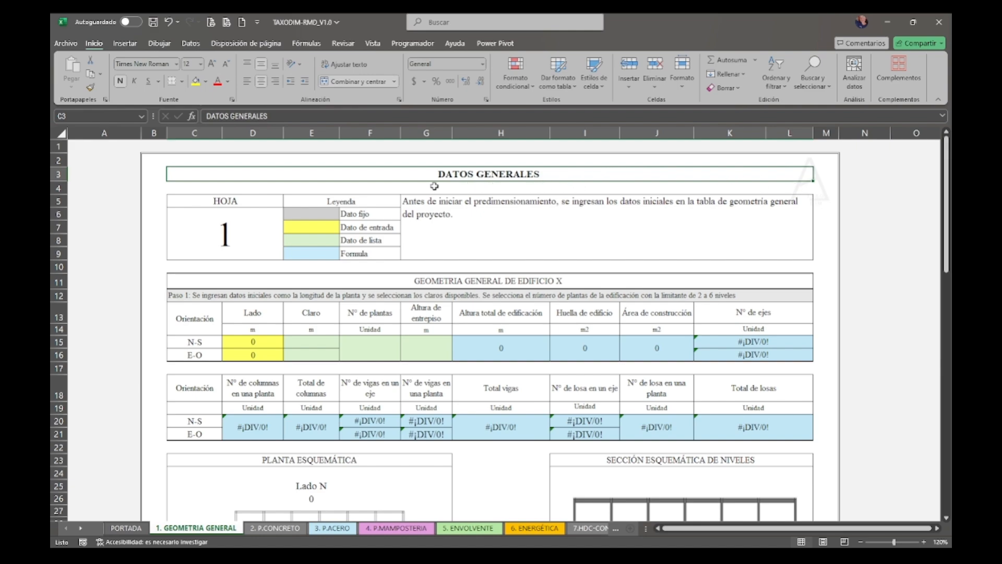
pyautogui.click(313, 202)
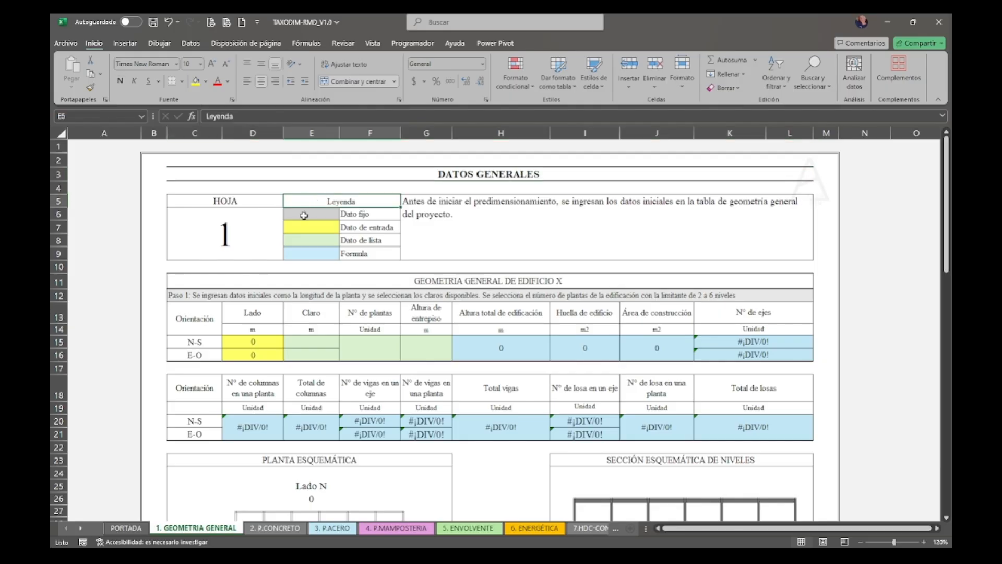
pyautogui.click(303, 216)
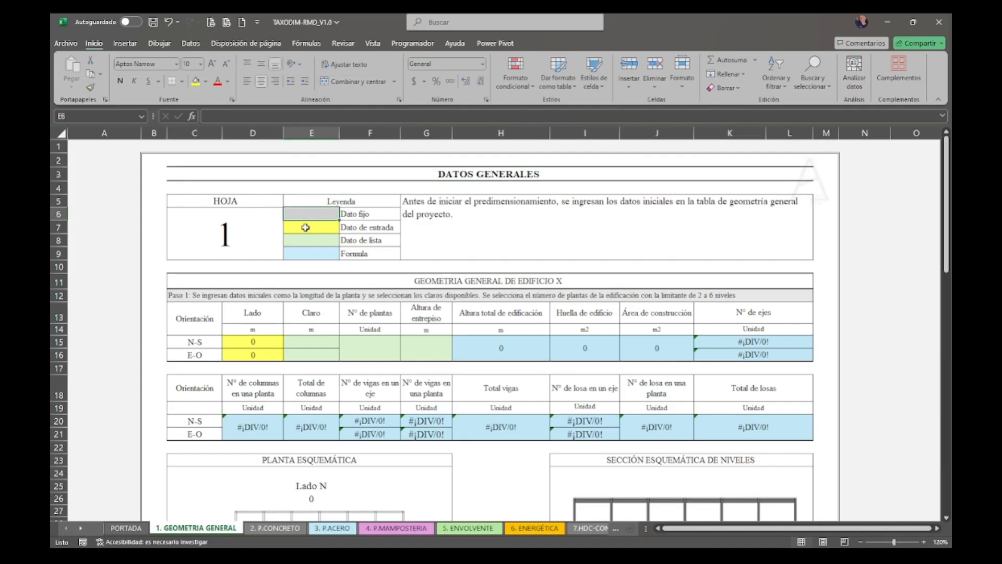
pyautogui.click(300, 231)
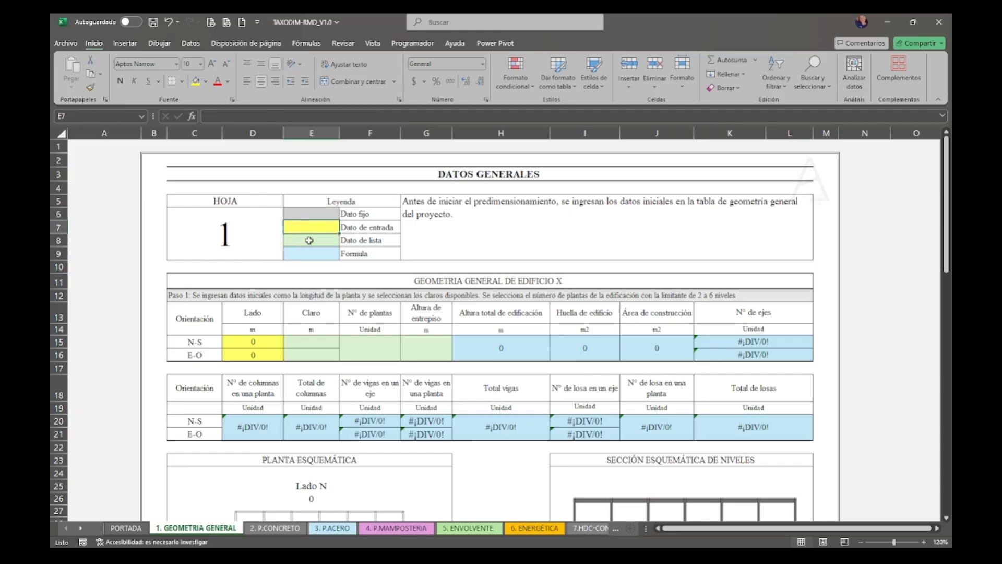
pyautogui.click(309, 243)
pyautogui.click(311, 253)
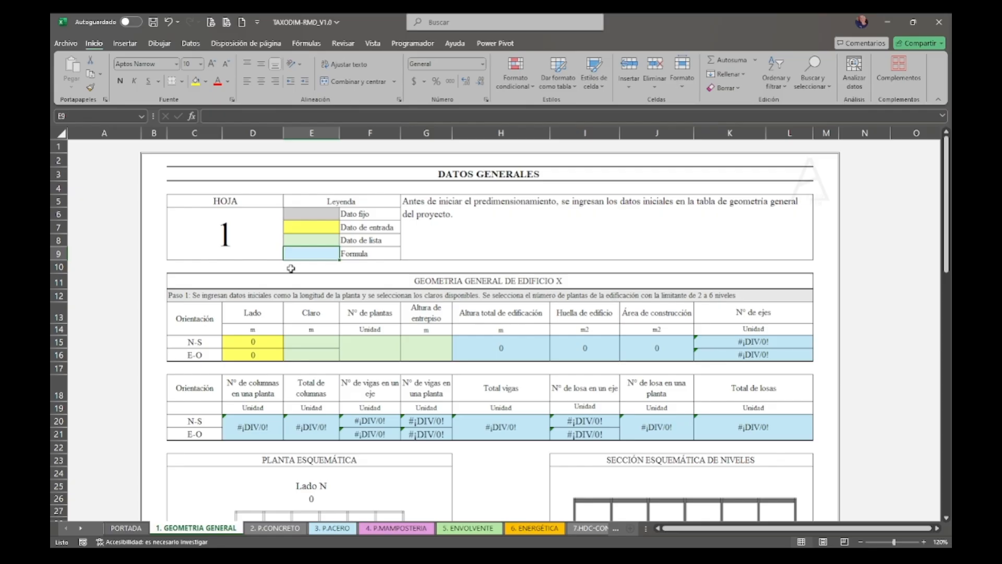
# Enter the plan's side lengths in the building geometry table: 24 m for N-S and 20 m for E-O.
pyautogui.click(263, 342)
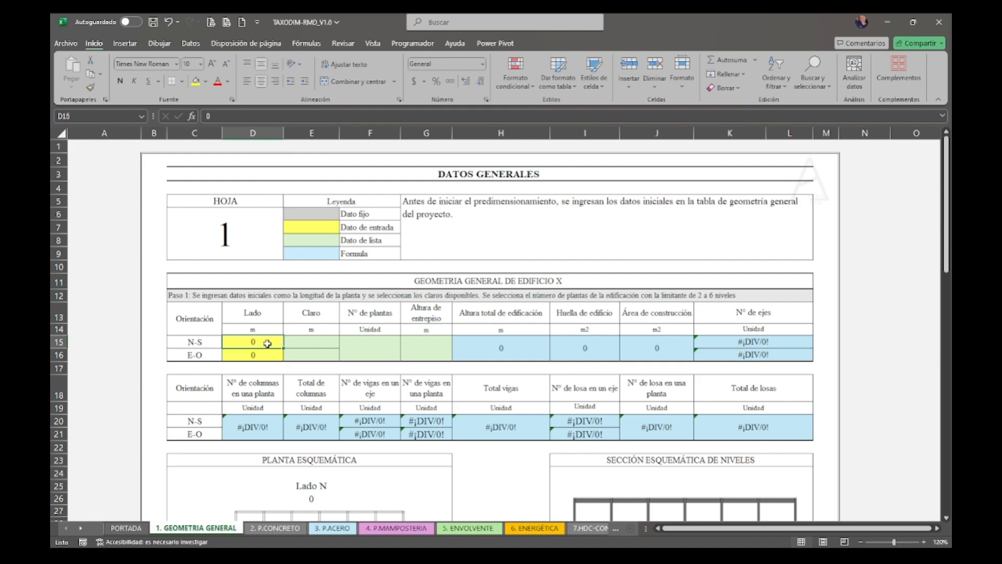
pyautogui.write('24')
pyautogui.click(262, 357)
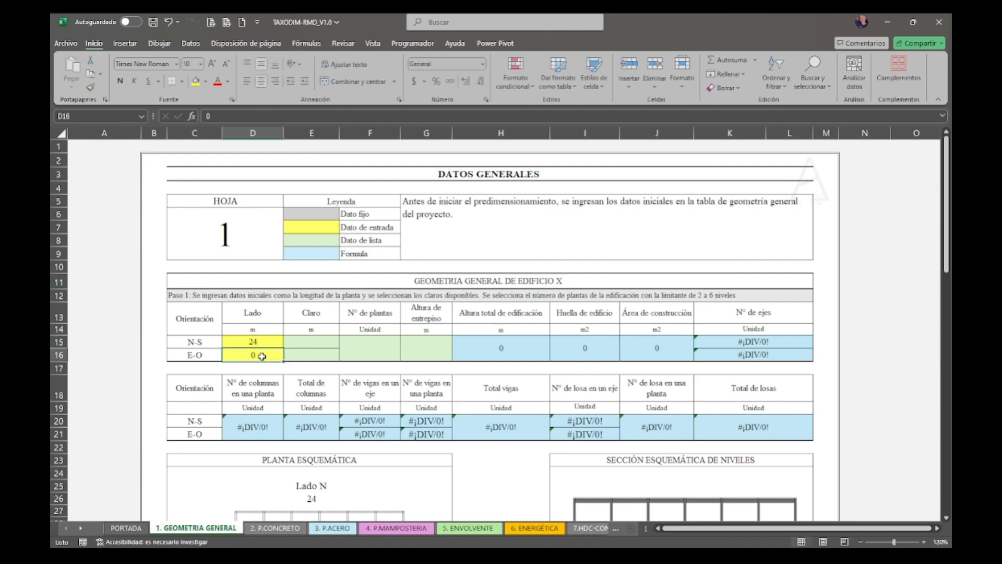
pyautogui.write('20')
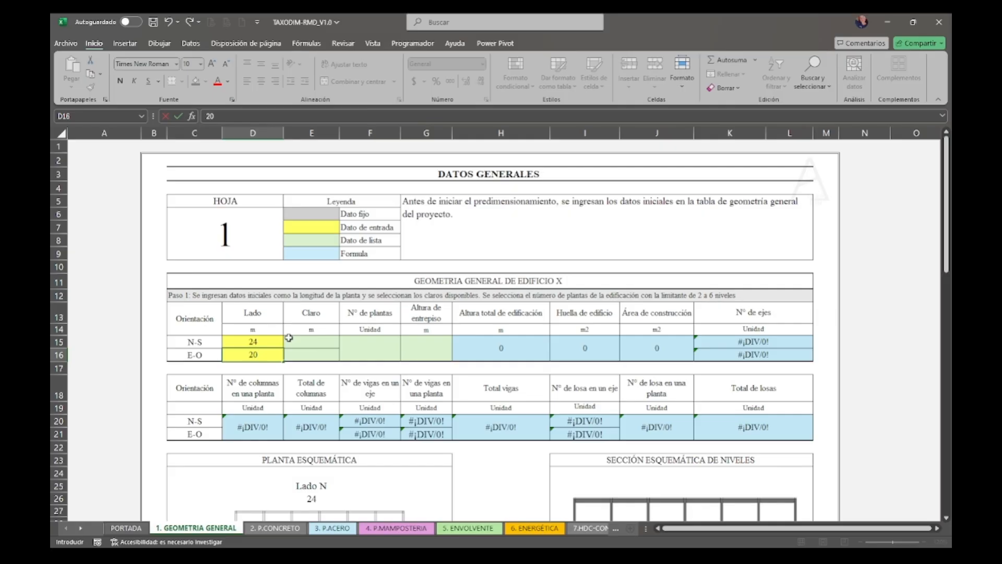
# Set the spans (Claro) in the building geometry table to 6 m for N-S and 4 m for E-O.
pyautogui.click(327, 341)
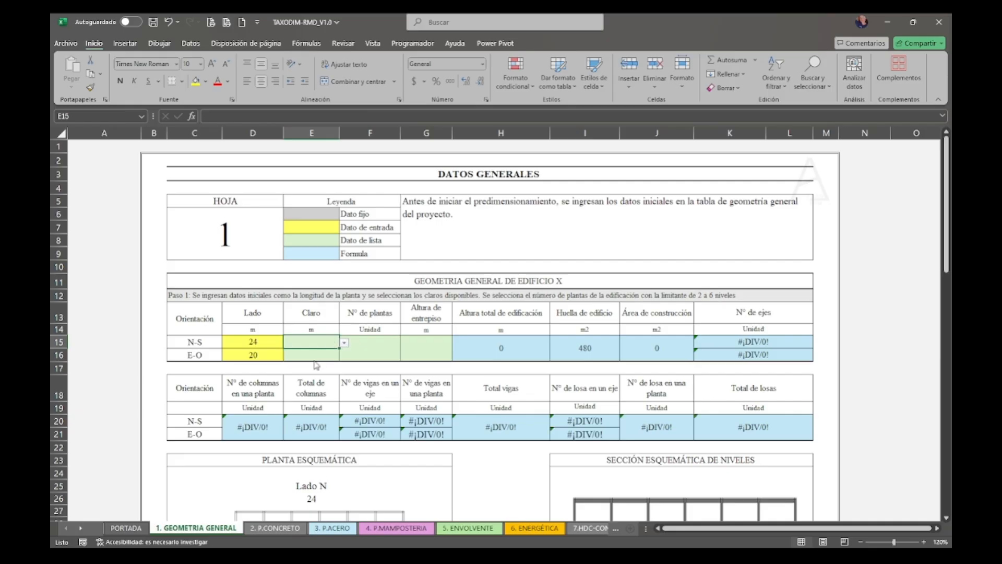
pyautogui.write('6')
pyautogui.press('Return')
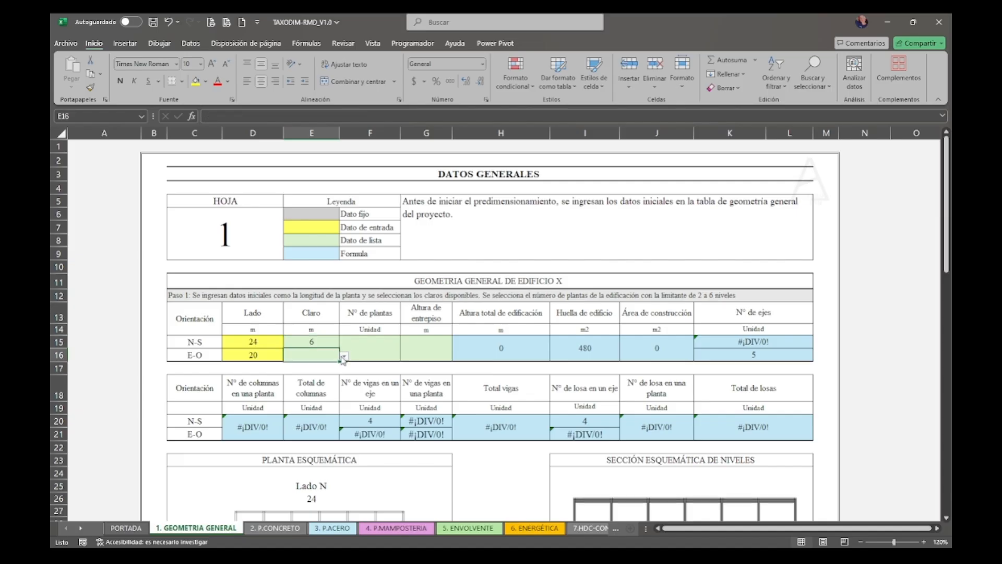
pyautogui.click(319, 369)
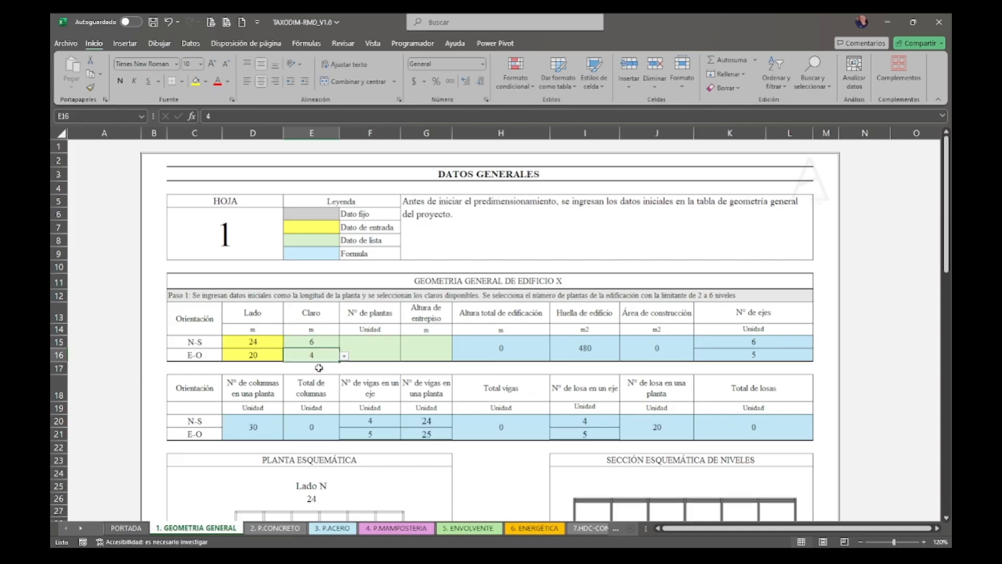
# Set the number of floors to 6 and the storey height to 4.5 m in the building geometry table.
pyautogui.click(383, 352)
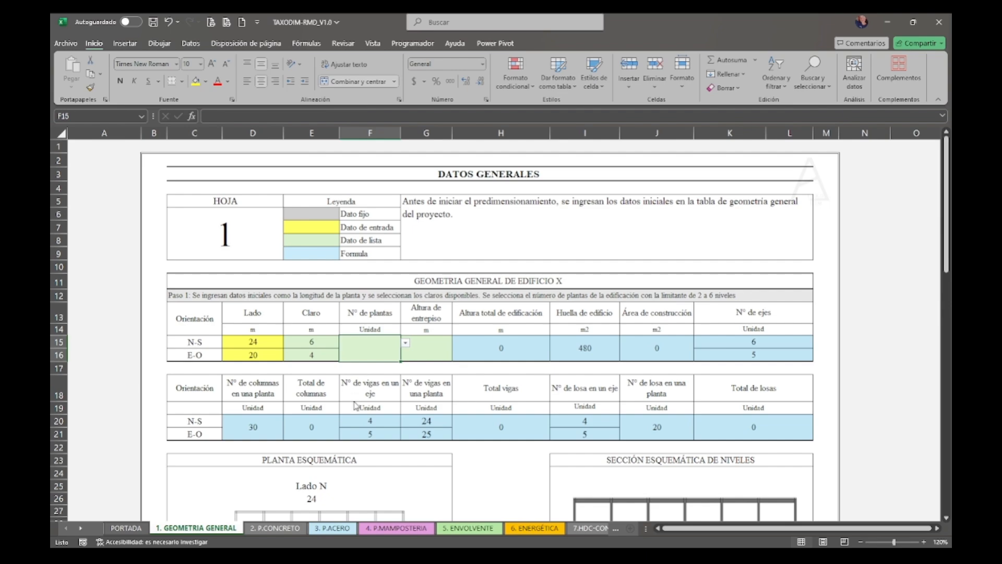
pyautogui.click(424, 353)
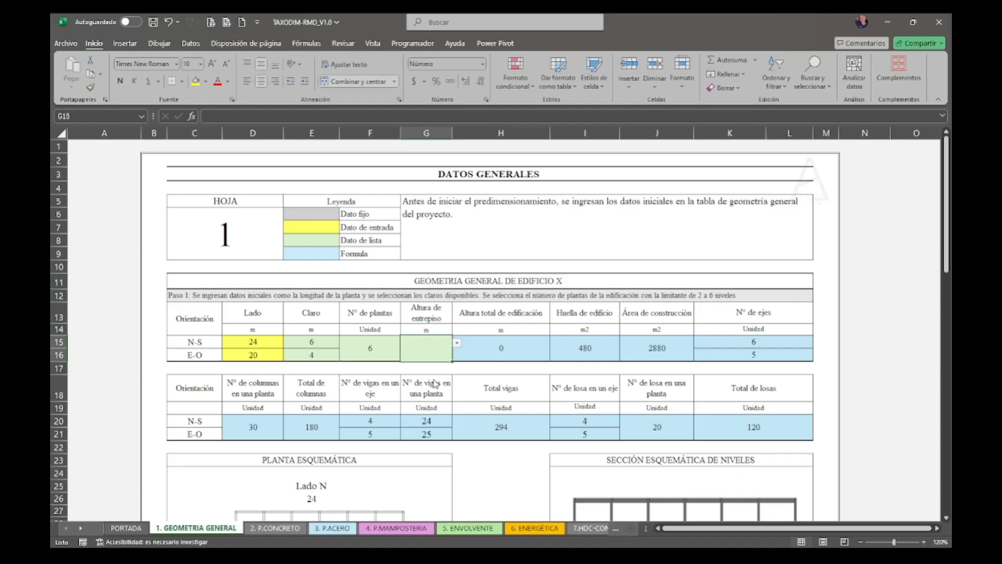
pyautogui.write('4.5')
pyautogui.press('Return')
# Review the total columns, beams and slabs, the schematic plan and section, and the general geometry element illustrations.
pyautogui.click(311, 431)
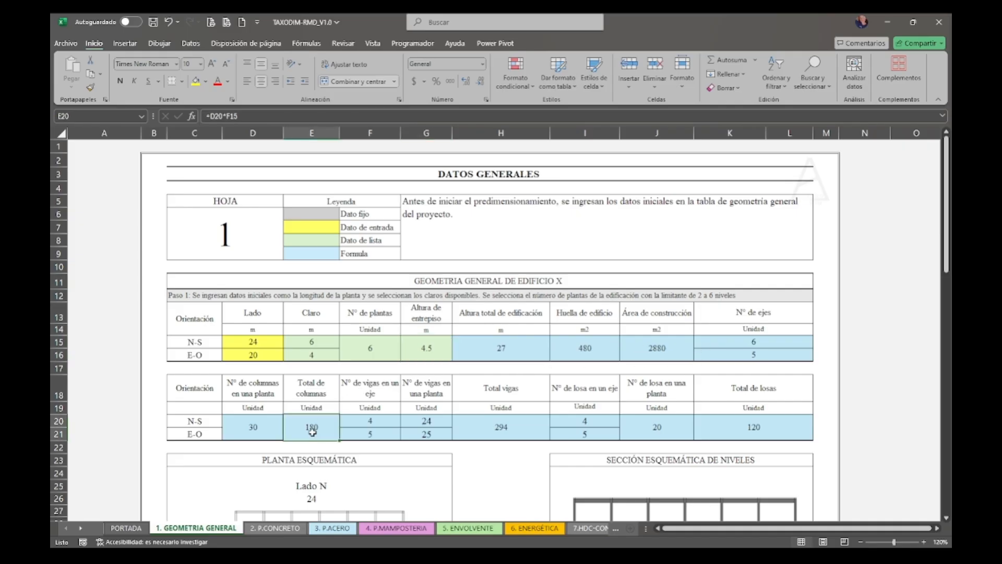
pyautogui.click(514, 426)
pyautogui.click(736, 426)
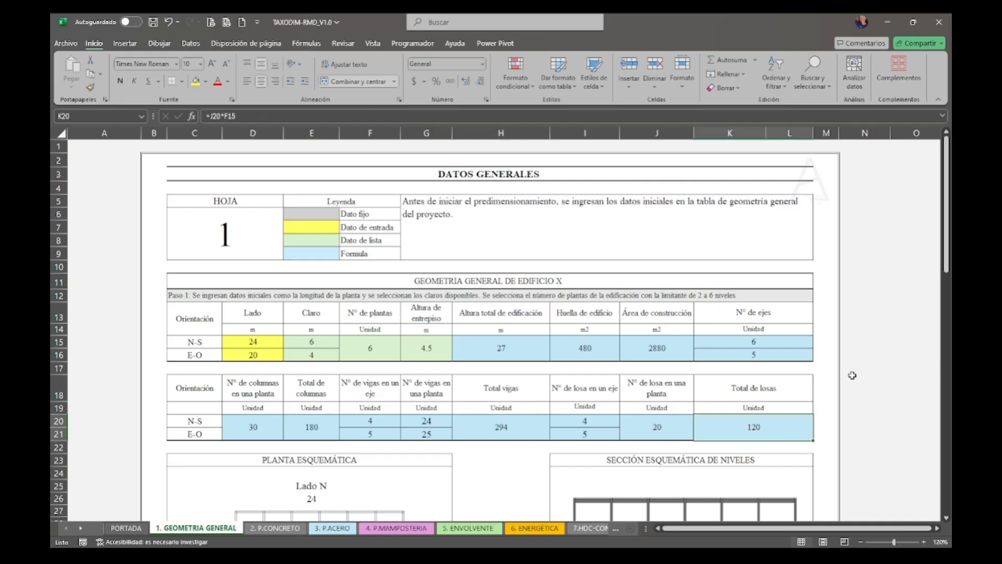
pyautogui.scroll(-6, 853, 375)
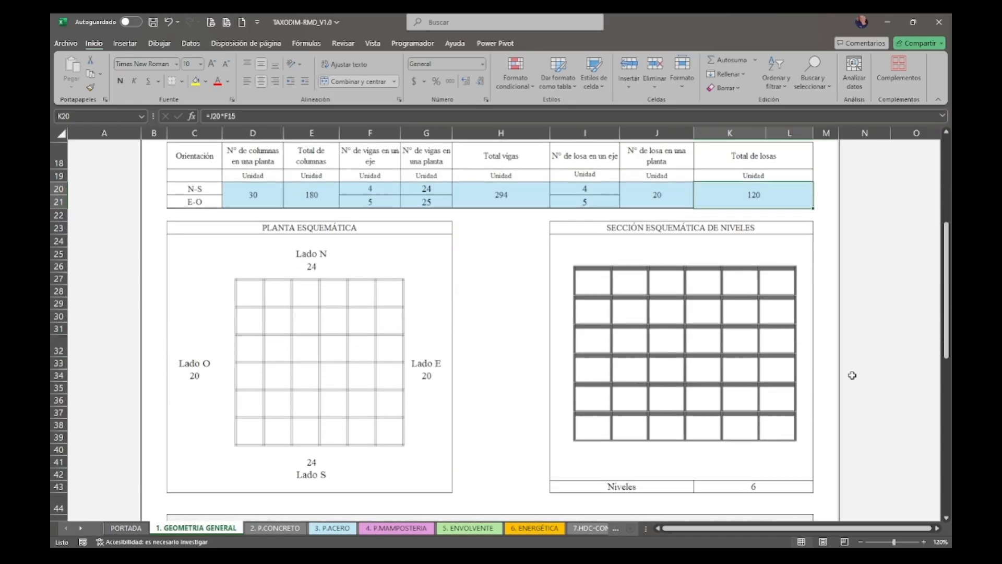
pyautogui.scroll(-5, 853, 375)
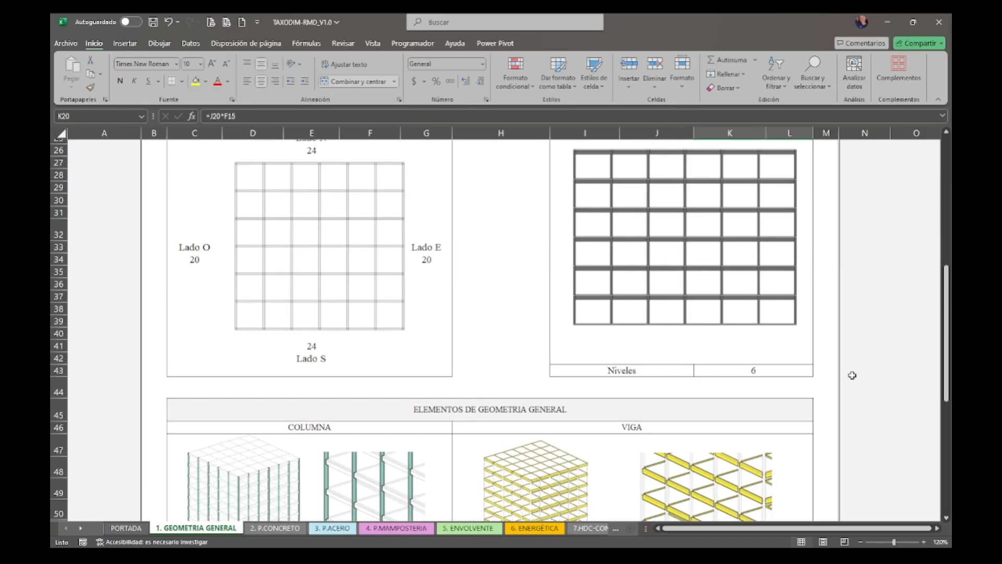
pyautogui.scroll(-3, 852, 375)
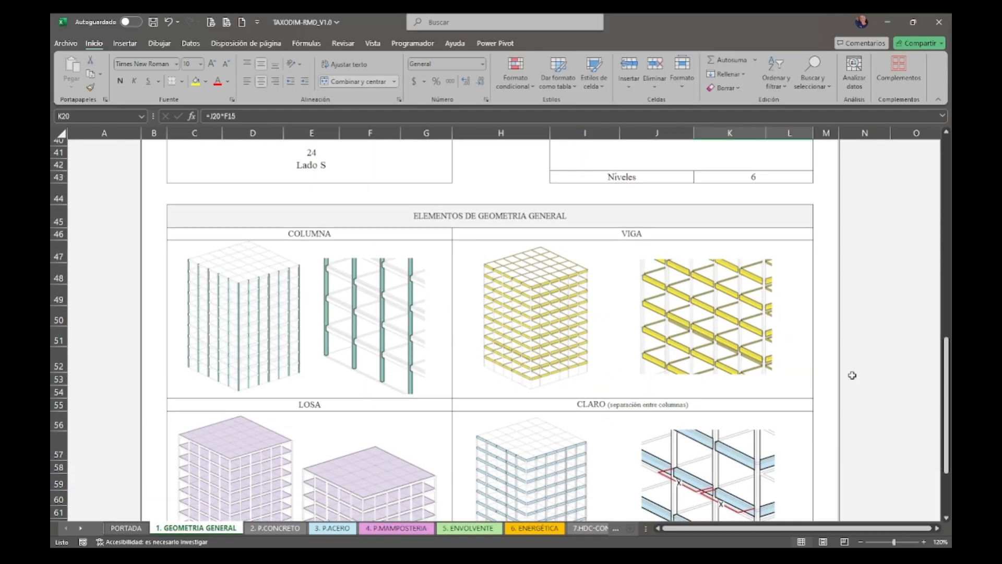
pyautogui.scroll(-1, 852, 375)
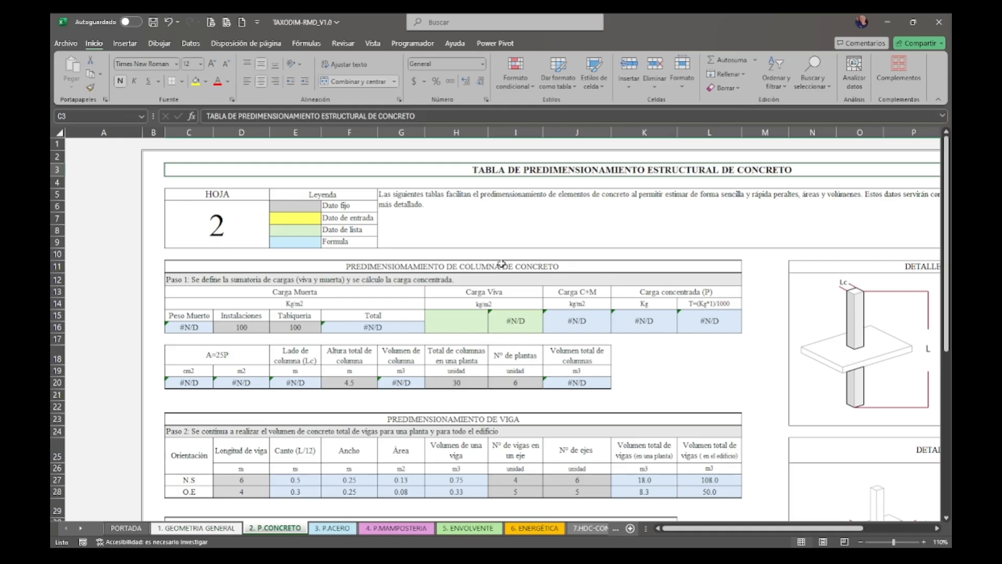
# On sheet 2. P.CONCRETO, try CargOfi as the column table's live load use, and set it to CargHab.
pyautogui.click(514, 291)
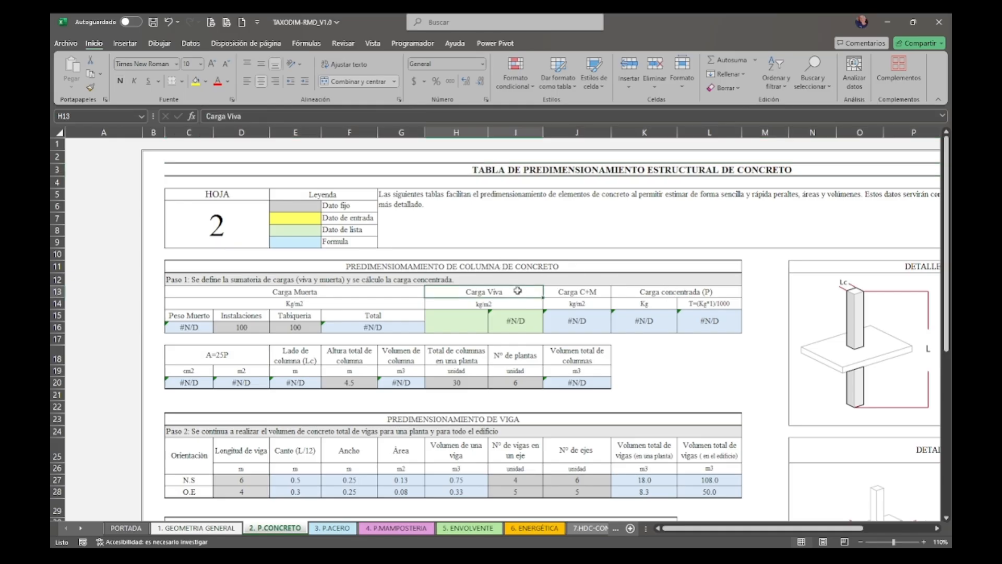
pyautogui.click(462, 326)
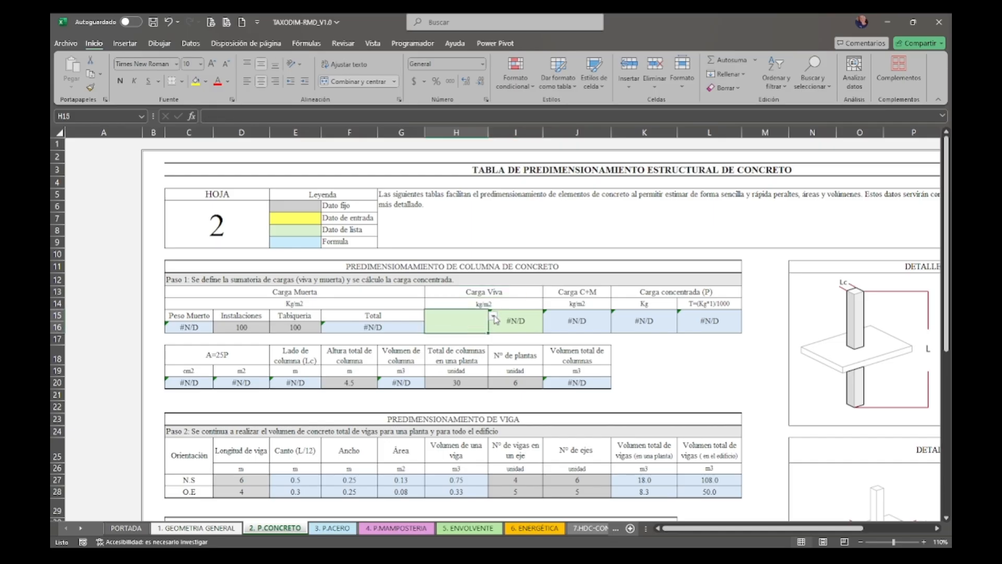
pyautogui.click(461, 348)
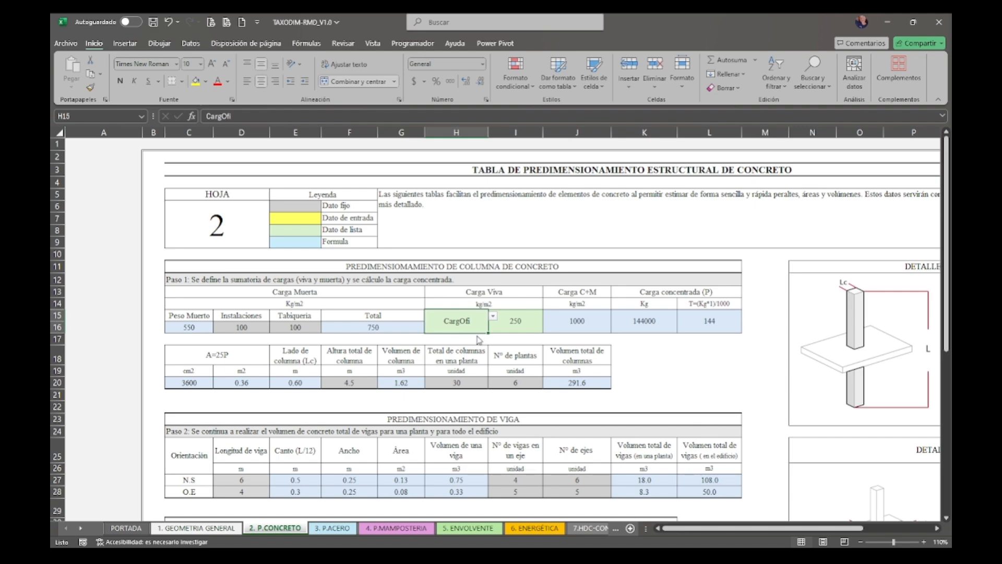
pyautogui.click(480, 340)
pyautogui.click(464, 359)
pyautogui.click(493, 316)
pyautogui.click(470, 342)
# Examine the calculated total volumes for columns, beams and concrete slabs, and the slab's short span.
pyautogui.click(571, 383)
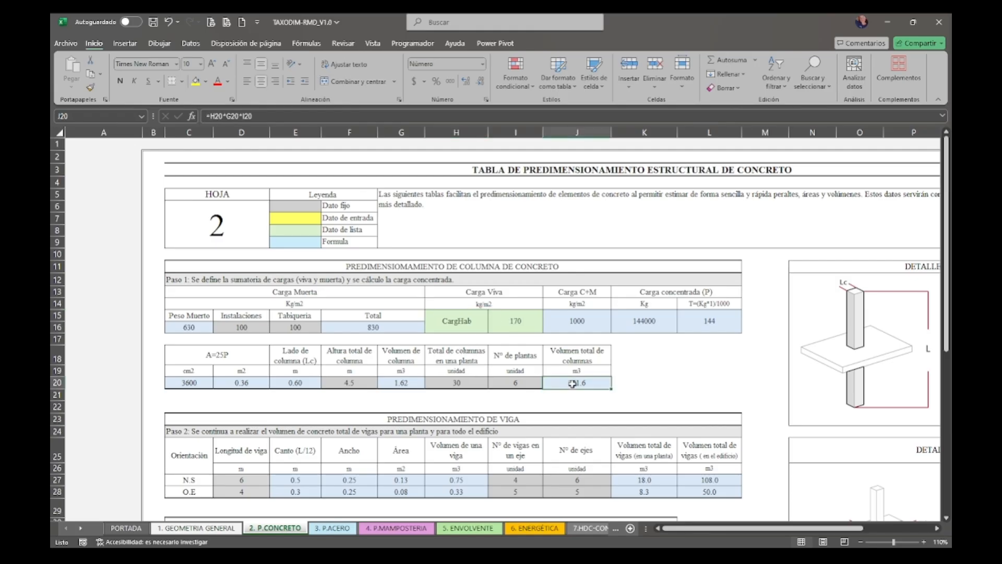
pyautogui.scroll(-1, 571, 383)
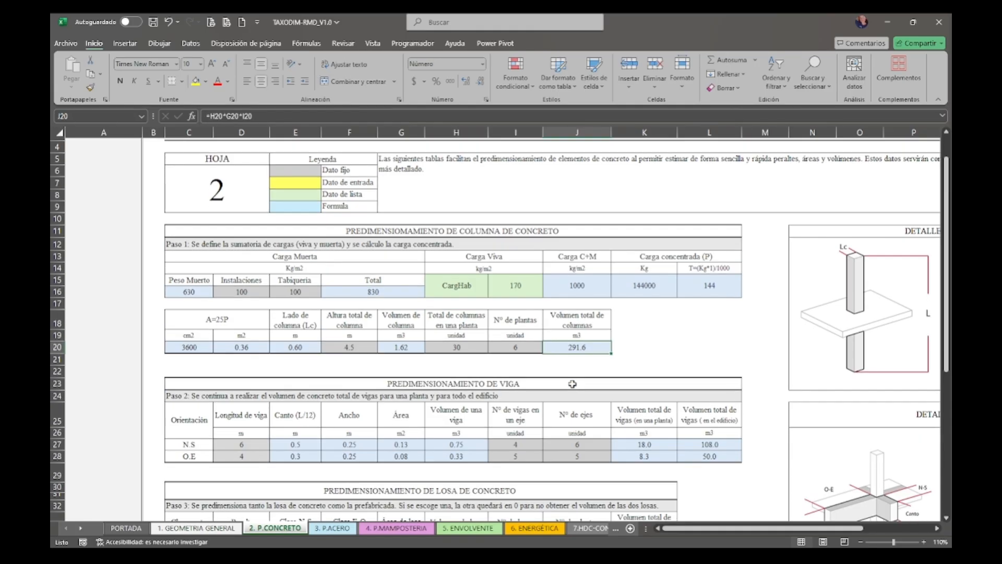
pyautogui.click(706, 455)
pyautogui.scroll(-3, 700, 450)
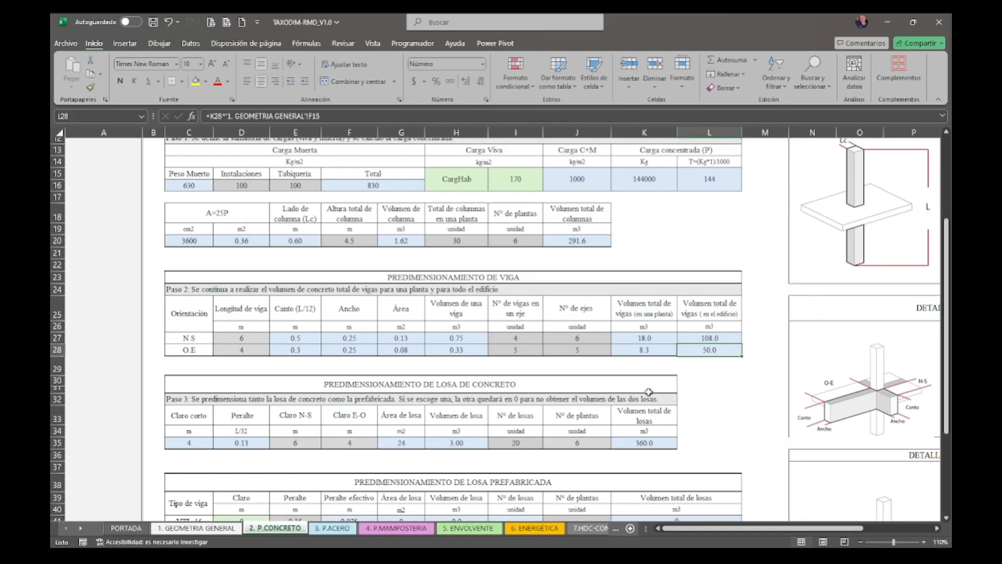
pyautogui.scroll(-2, 652, 397)
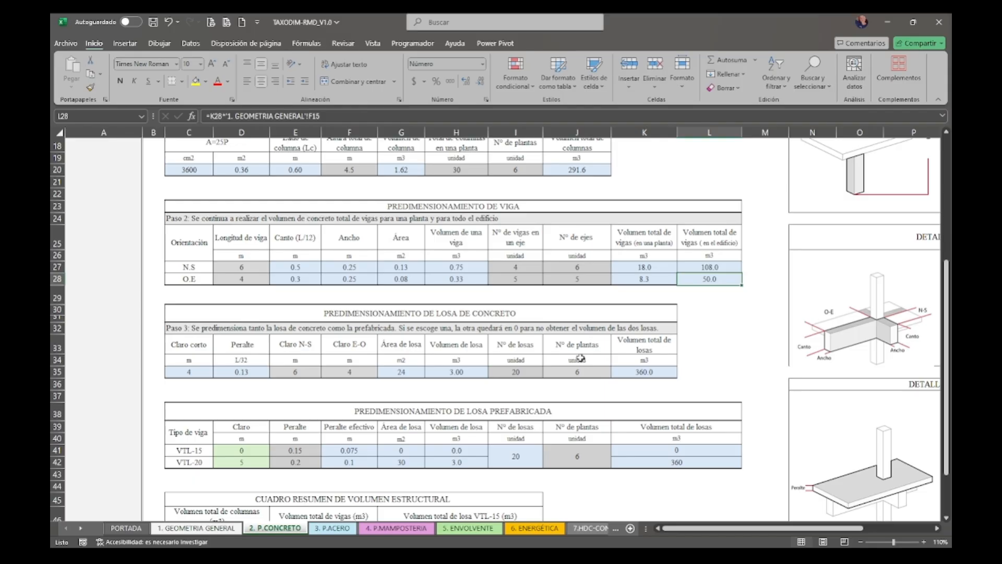
pyautogui.click(207, 371)
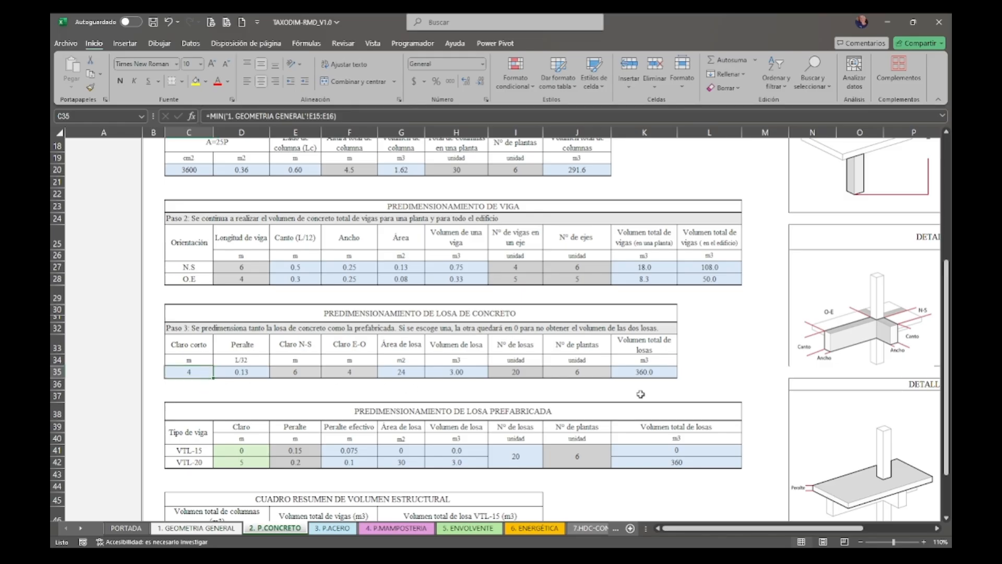
pyautogui.click(659, 371)
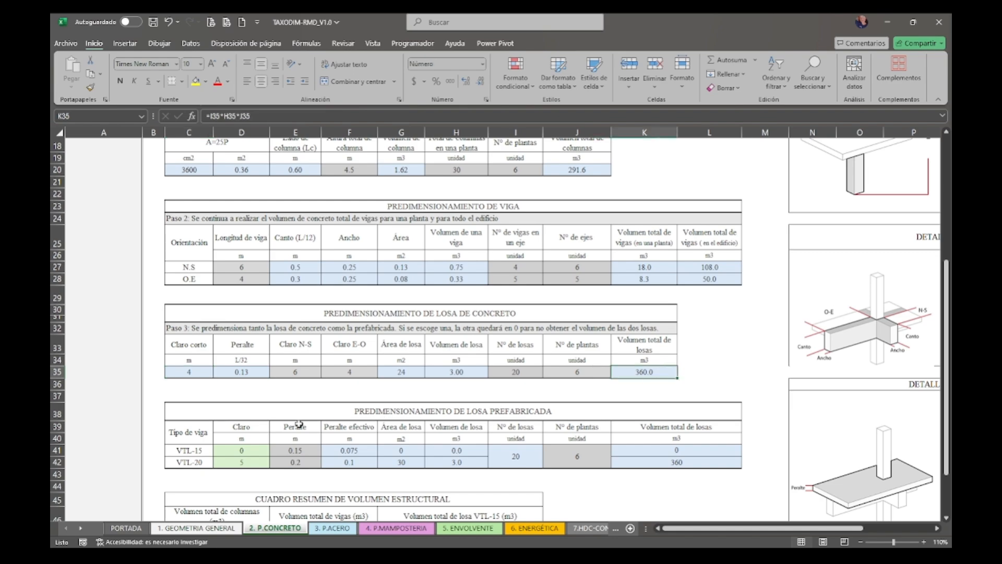
# Examine the prefabricated slab table's span cell and its VTL-15 and VTL-20 beam types.
pyautogui.scroll(-1, 299, 424)
pyautogui.click(248, 415)
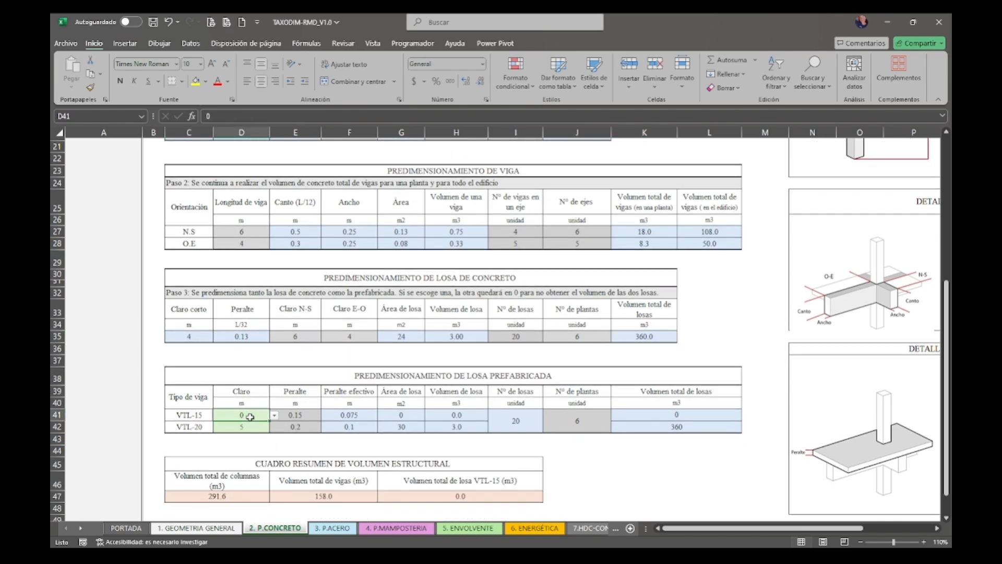
pyautogui.click(305, 379)
pyautogui.click(209, 418)
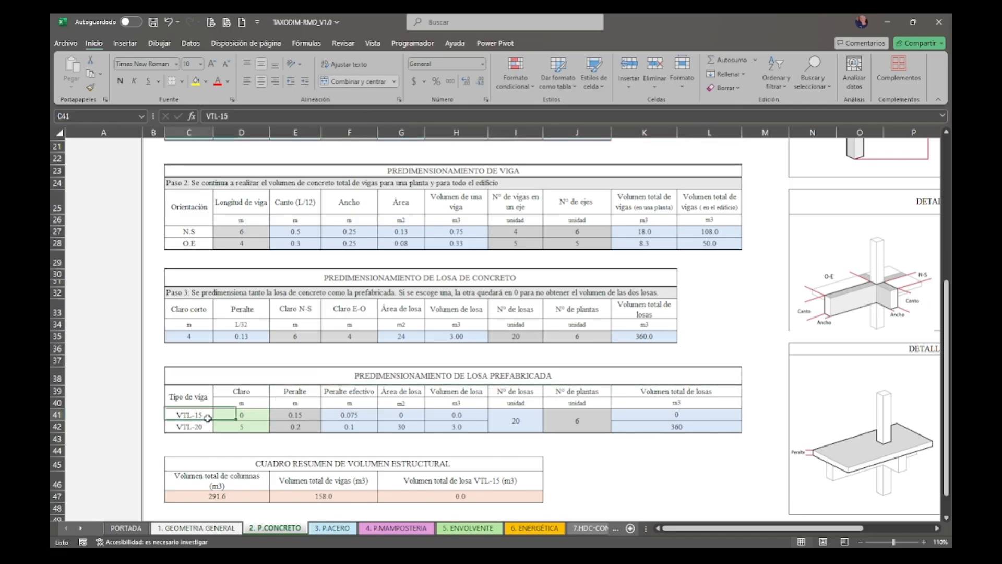
pyautogui.click(198, 428)
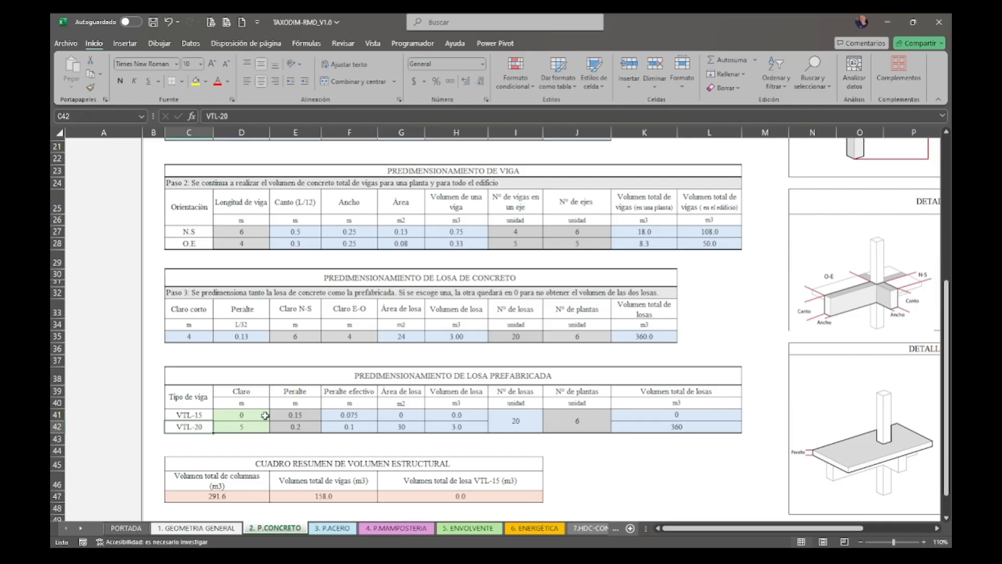
# Highlight the structural volume summary table for review, and open the 3. P.ACERO sheet.
pyautogui.scroll(-1, 346, 409)
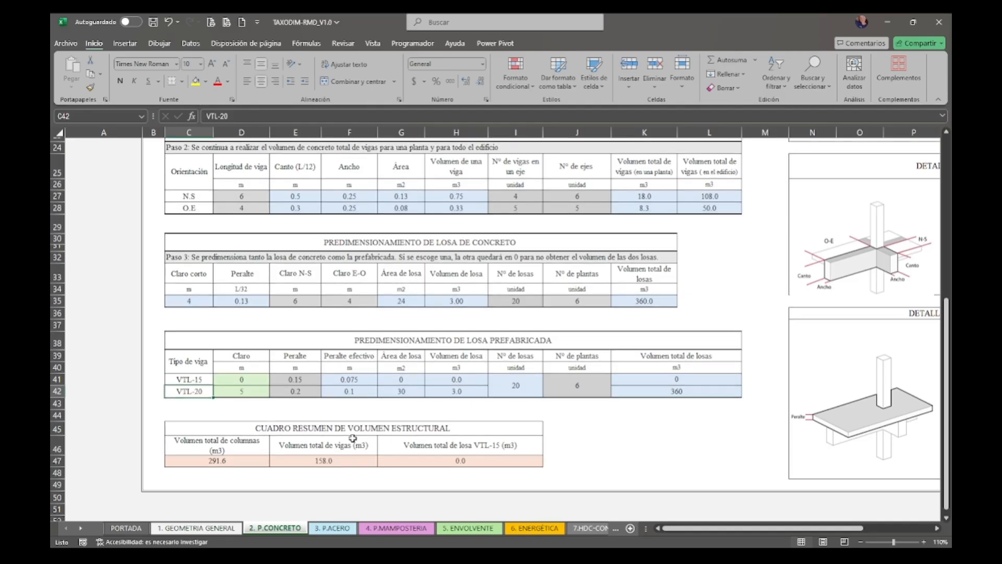
pyautogui.moveTo(450, 430); pyautogui.dragTo(450, 459)
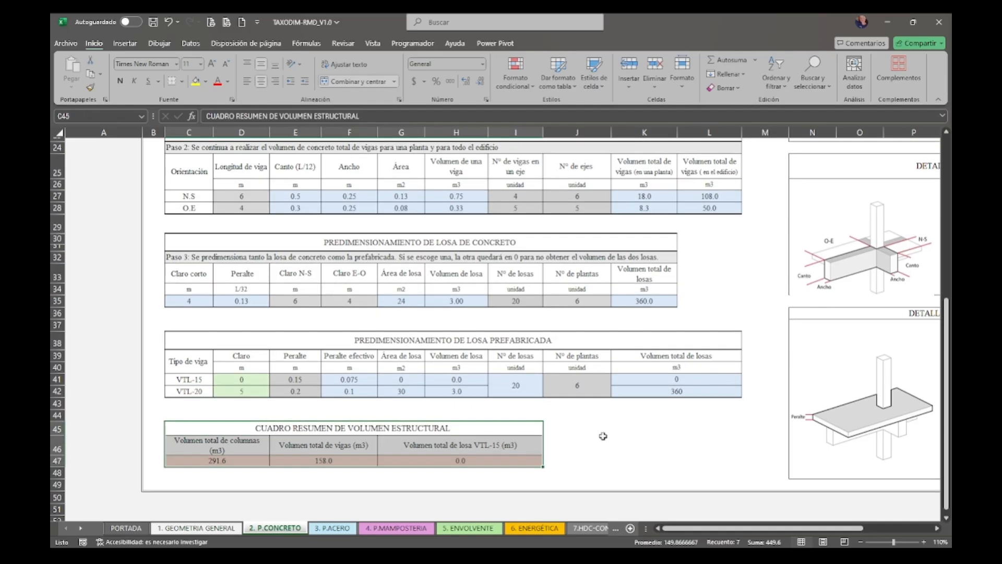
pyautogui.click(602, 436)
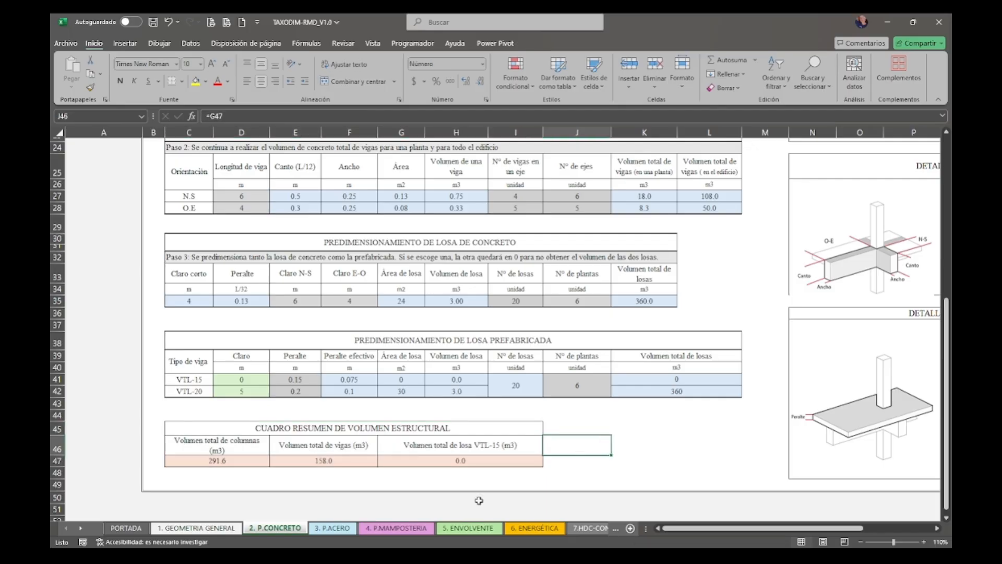
pyautogui.hotkey('ctrl', 'pagedown')
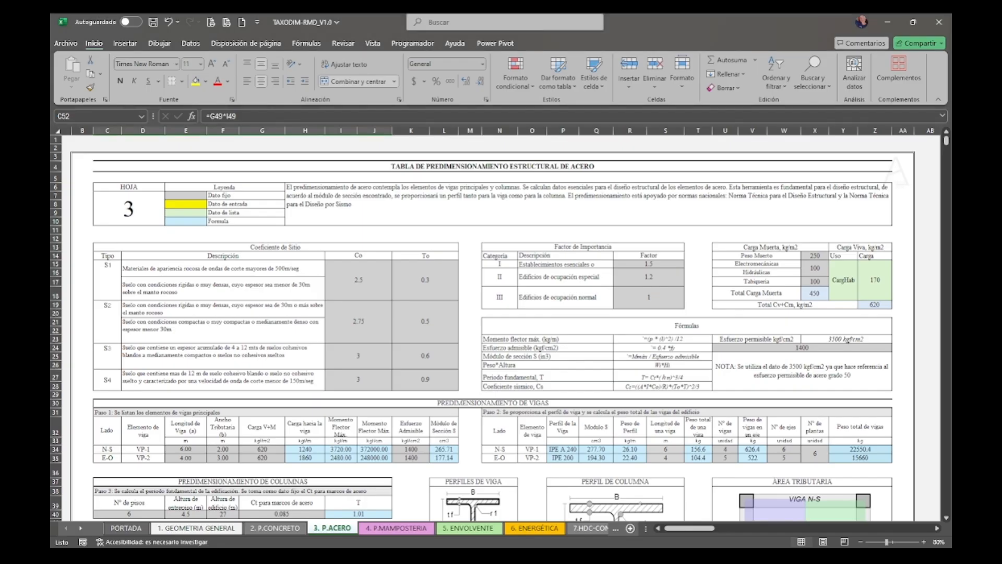
# Examine the steel sheet's title and its Coeficiente de Sitio, Factor de Importancia and Fórmulas tables.
pyautogui.click(638, 166)
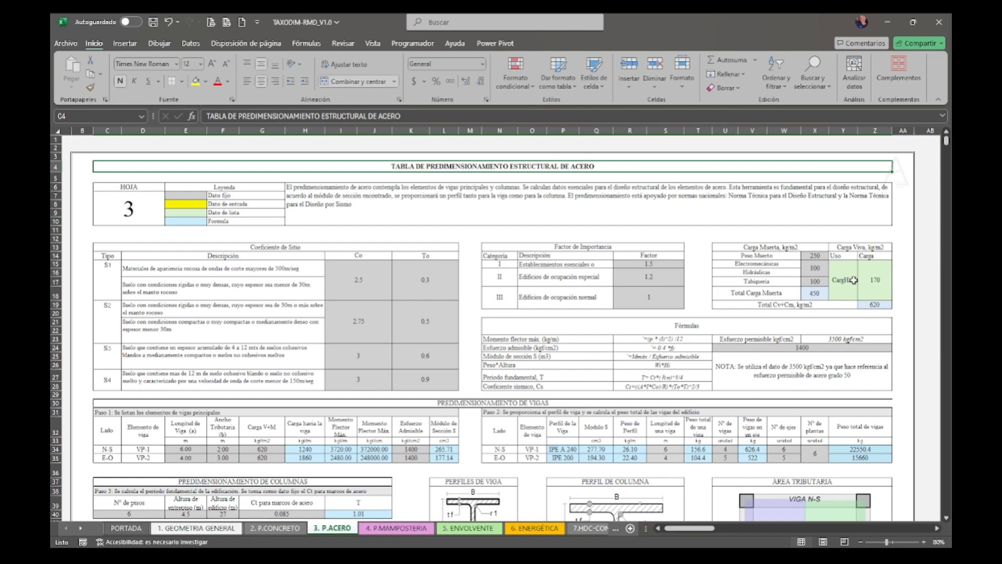
pyautogui.click(317, 246)
pyautogui.click(511, 246)
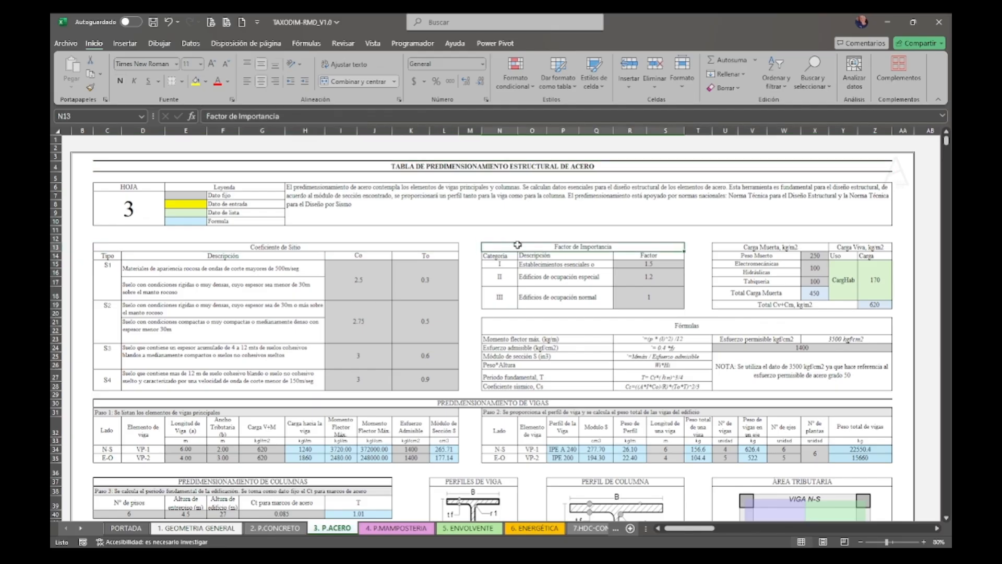
pyautogui.click(735, 326)
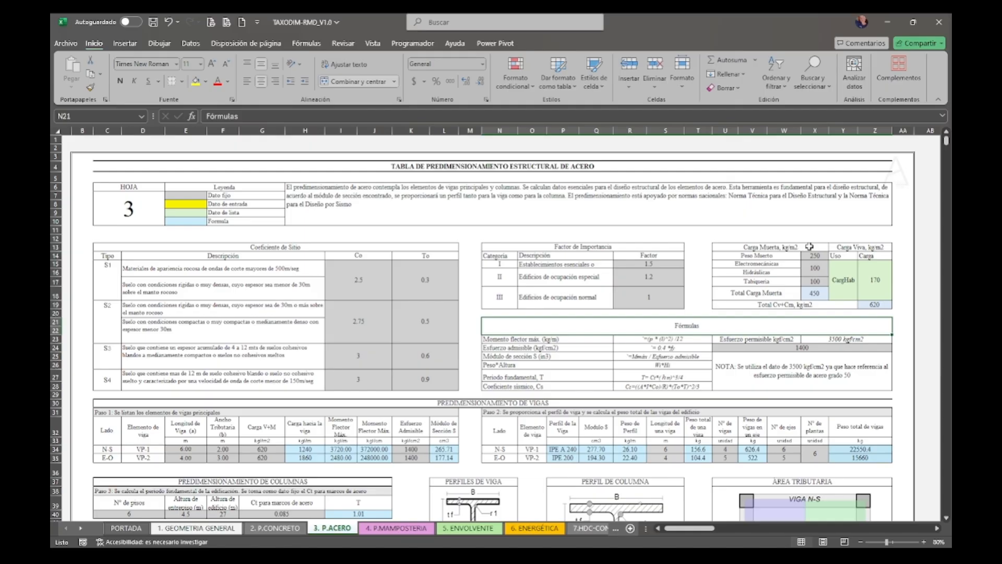
# Try CargOfi and CargAca as the Carga Viva use, set it to CargHab, and highlight the load table for review.
pyautogui.click(838, 272)
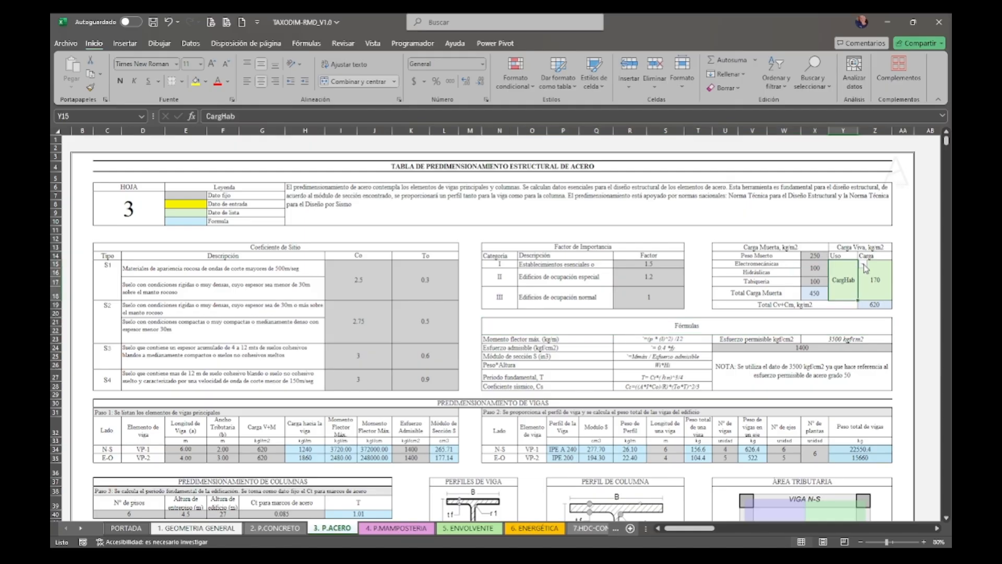
pyautogui.click(834, 314)
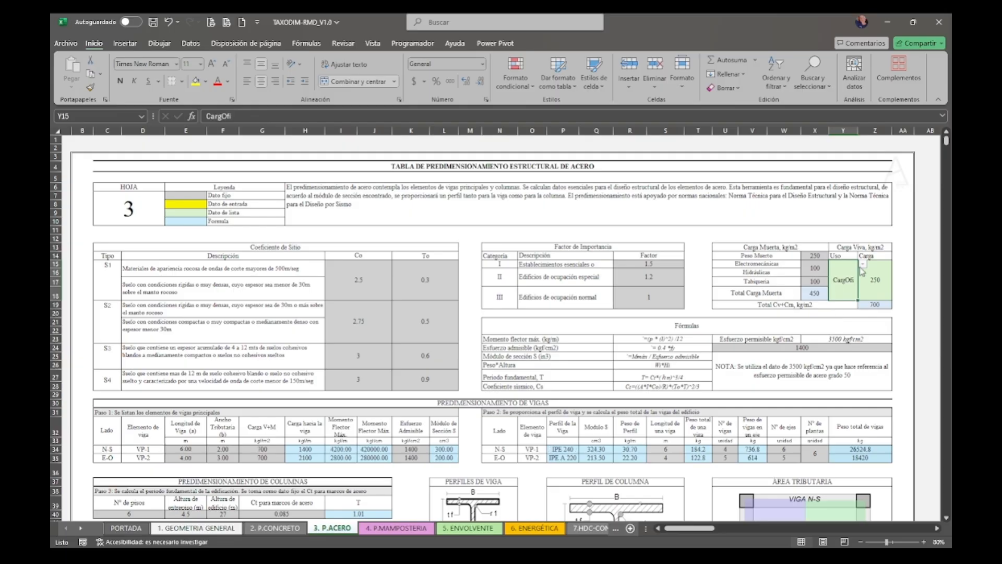
pyautogui.click(855, 326)
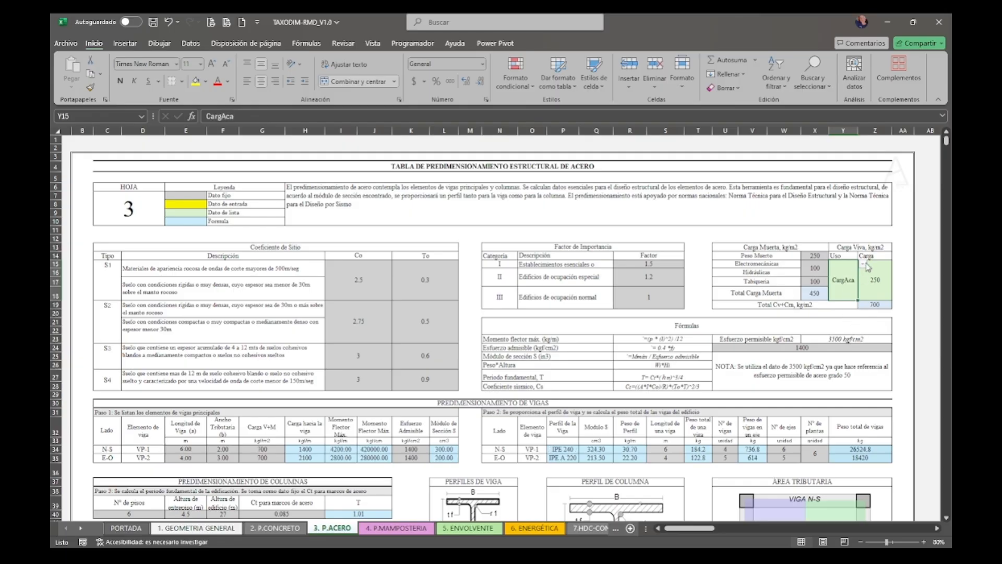
pyautogui.click(850, 310)
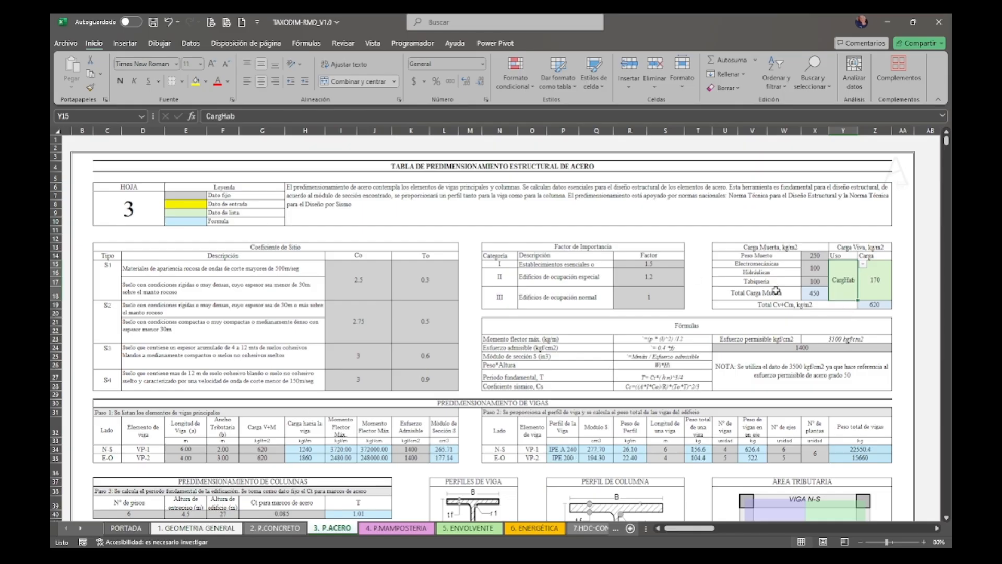
pyautogui.moveTo(779, 307); pyautogui.dragTo(877, 263)
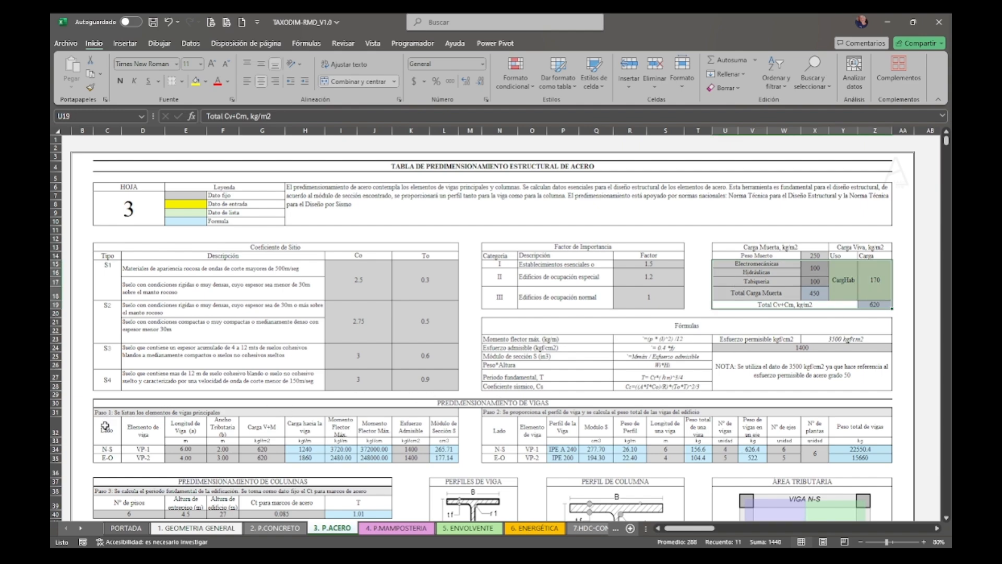
# Examine the beam pre-sizing tables: the main beam data of Paso 1 and the profiles, beam weight and total weights of Paso 2.
pyautogui.moveTo(106, 428); pyautogui.dragTo(455, 460)
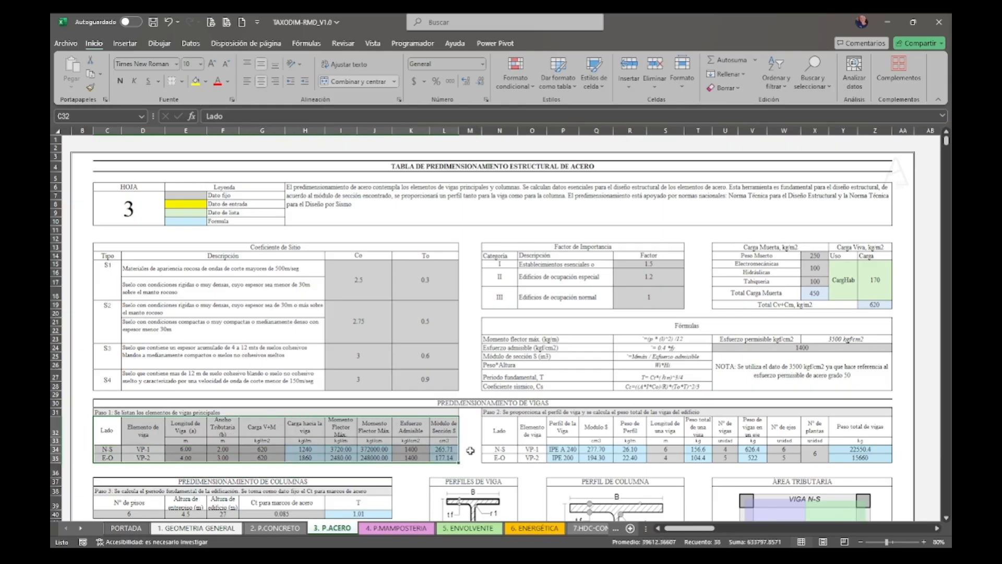
pyautogui.click(470, 450)
pyautogui.moveTo(562, 427); pyautogui.dragTo(562, 457)
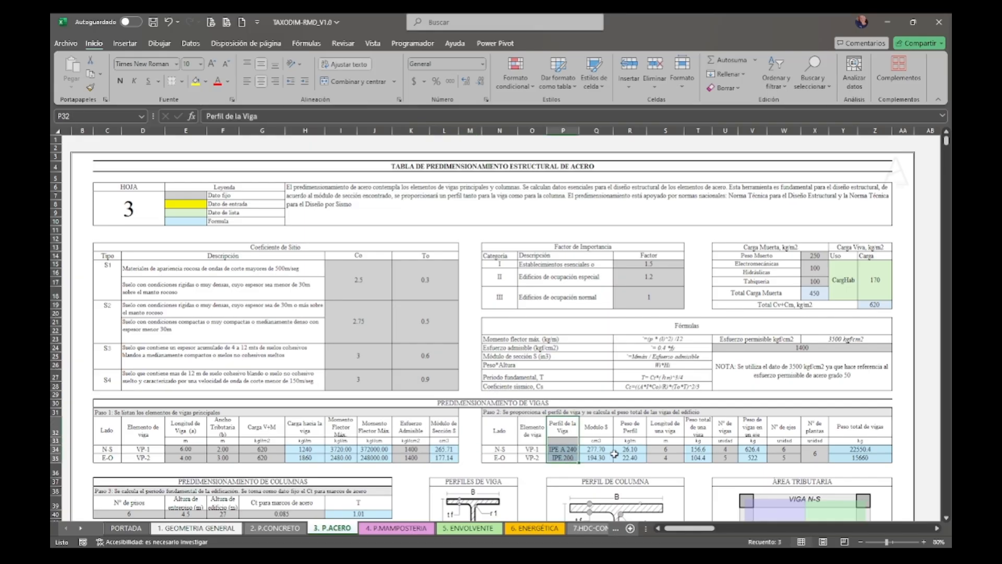
pyautogui.click(698, 450)
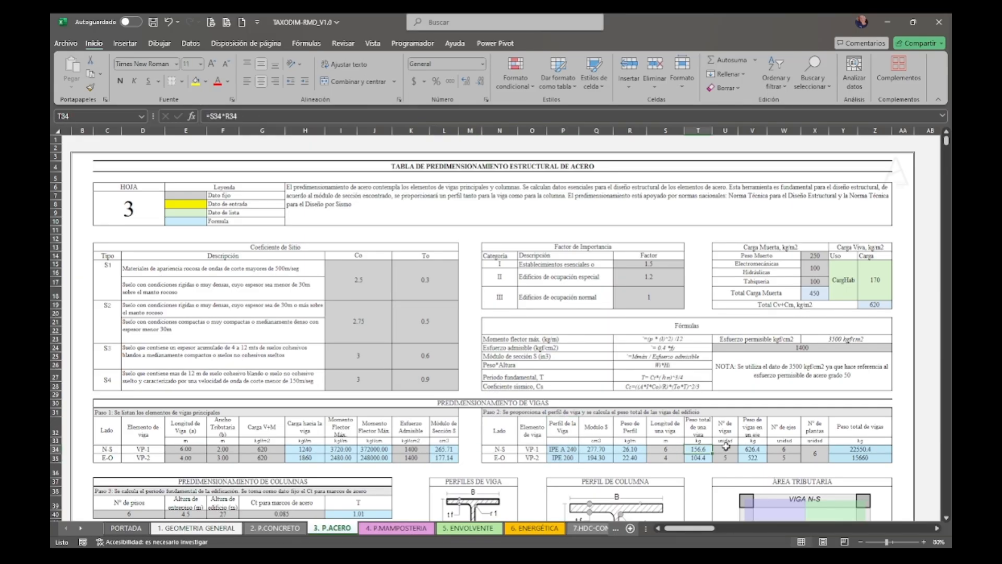
pyautogui.click(726, 449)
pyautogui.moveTo(855, 449); pyautogui.dragTo(858, 452)
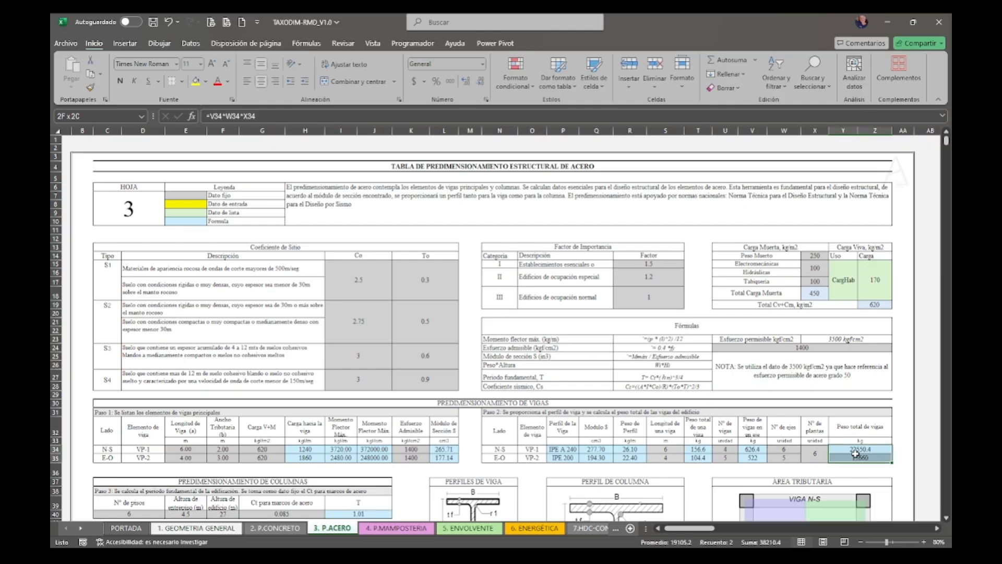
pyautogui.click(905, 450)
# Examine the fundamental period T in Paso 3 and the seismic coefficient Cs in Paso 4 of the column pre-sizing.
pyautogui.scroll(-6, 189, 368)
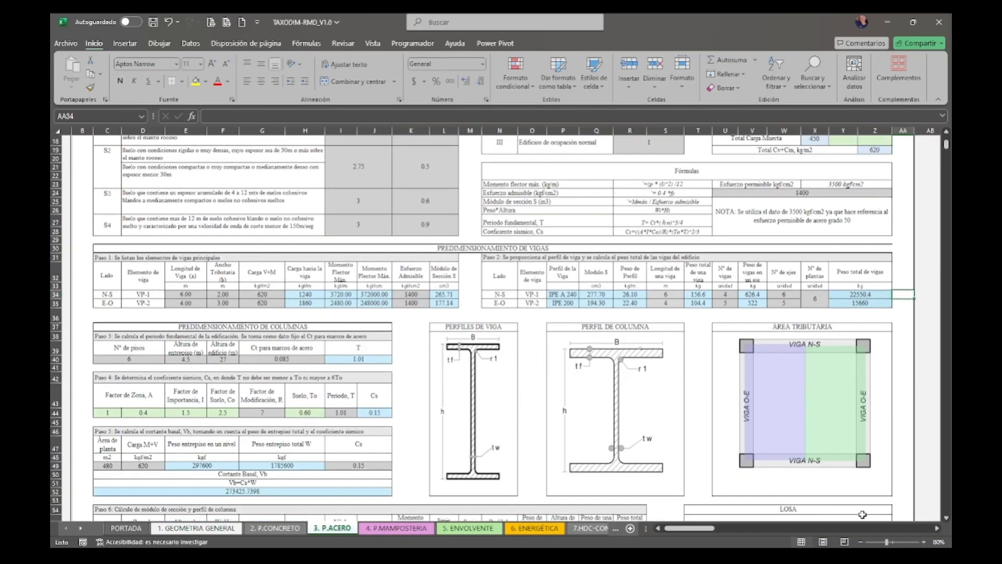
pyautogui.click(922, 540)
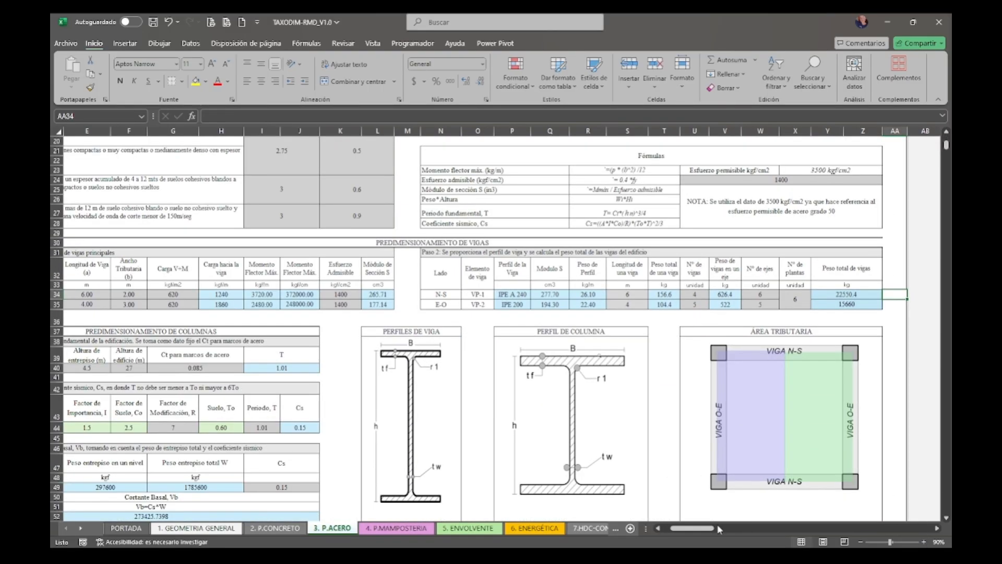
pyautogui.scroll(-2, 330, 419)
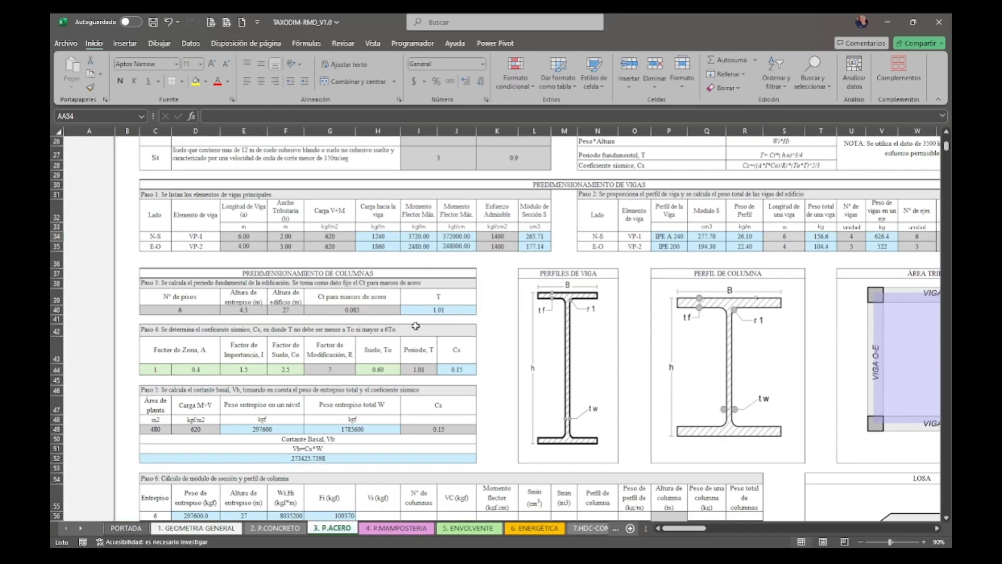
pyautogui.moveTo(435, 297); pyautogui.dragTo(435, 311)
pyautogui.moveTo(469, 356); pyautogui.dragTo(464, 371)
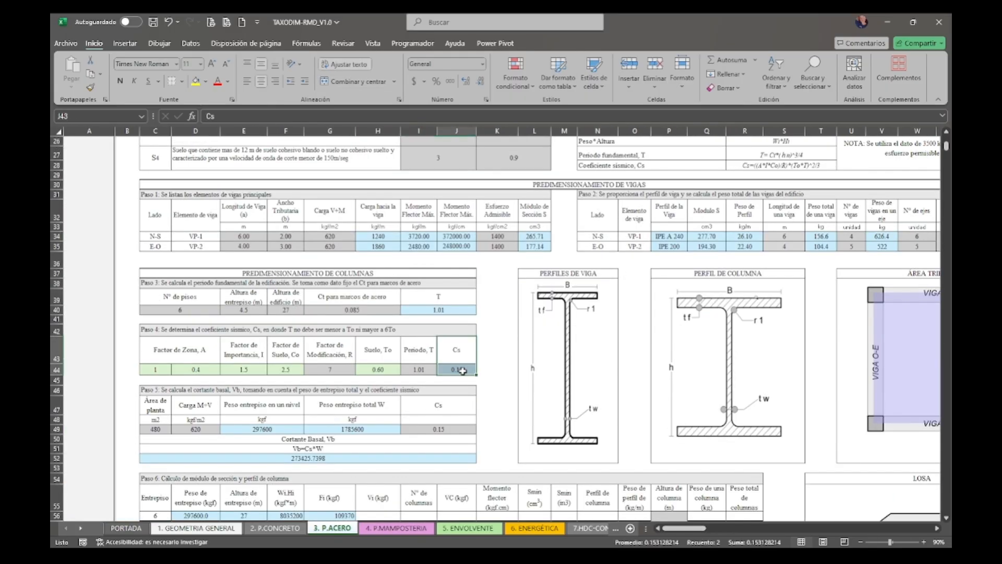
# In the Paso 4 table, set the Factor de Zona to 2 and the Factor de Importancia to 1.2.
pyautogui.click(163, 370)
pyautogui.click(164, 390)
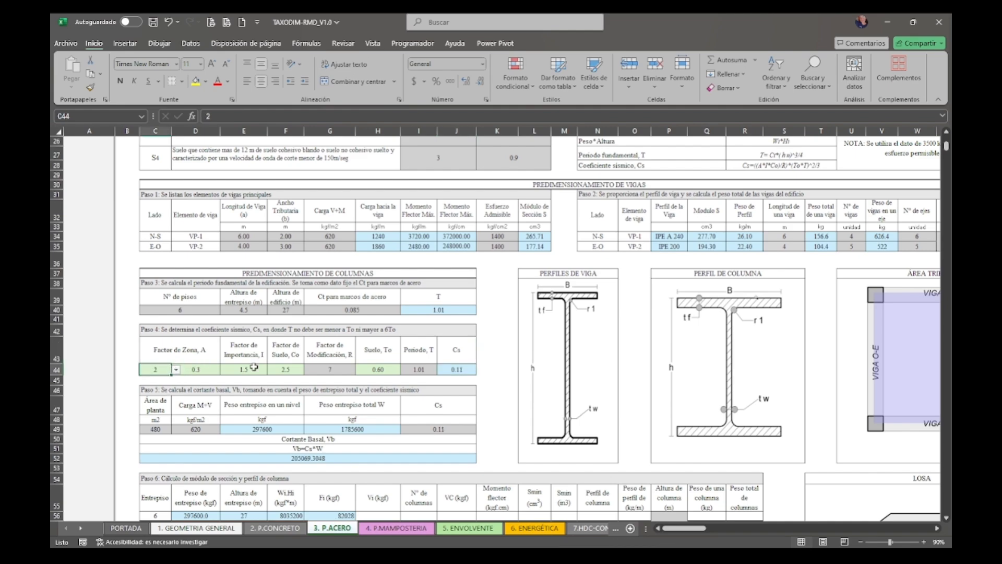
pyautogui.click(253, 368)
pyautogui.click(271, 370)
pyautogui.click(241, 390)
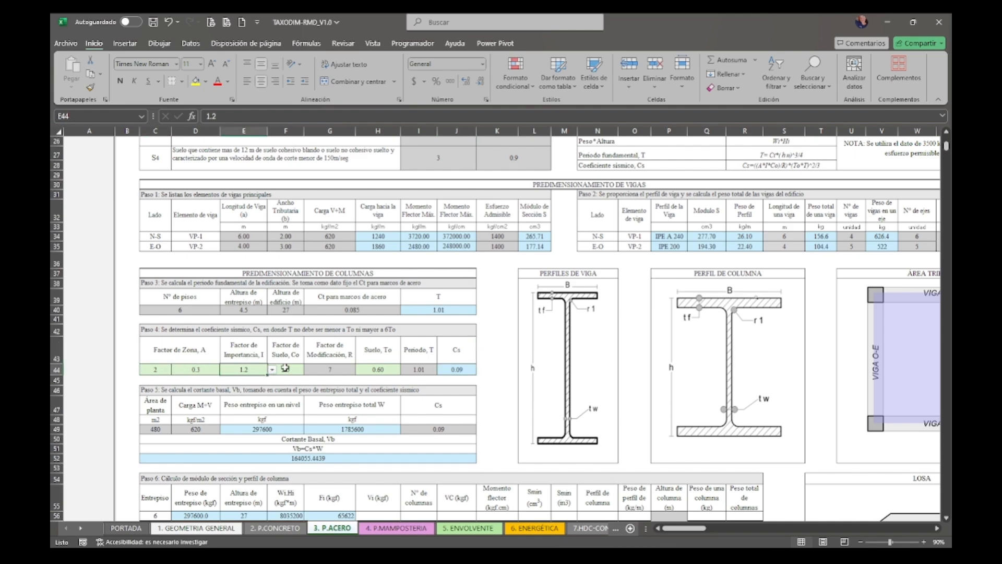
# Set the Factor de Suelo Co to 3 and the Suelo To value to 0.90 in the Paso 4 table.
pyautogui.click(286, 369)
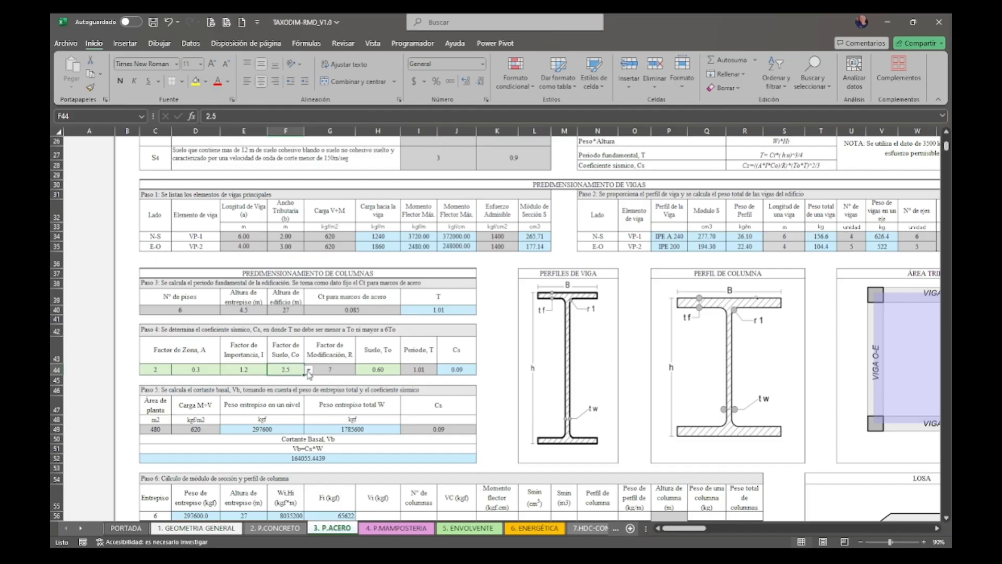
pyautogui.click(277, 410)
pyautogui.click(377, 369)
pyautogui.click(406, 370)
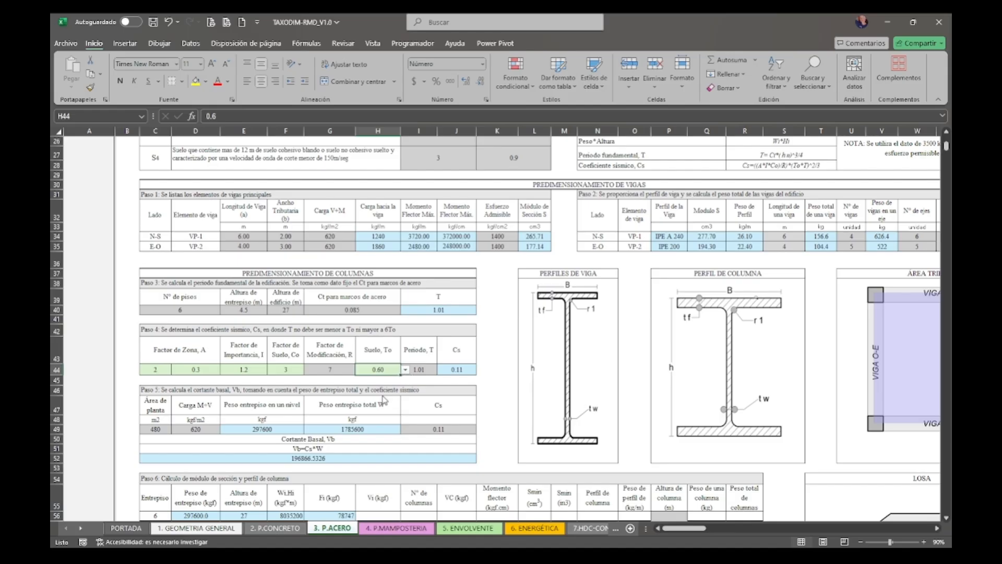
pyautogui.click(371, 415)
# Examine the calculated base shear Vb and Paso 6's Smin (cm3) and Perfil de columna columns.
pyautogui.click(380, 460)
pyautogui.scroll(-2, 381, 445)
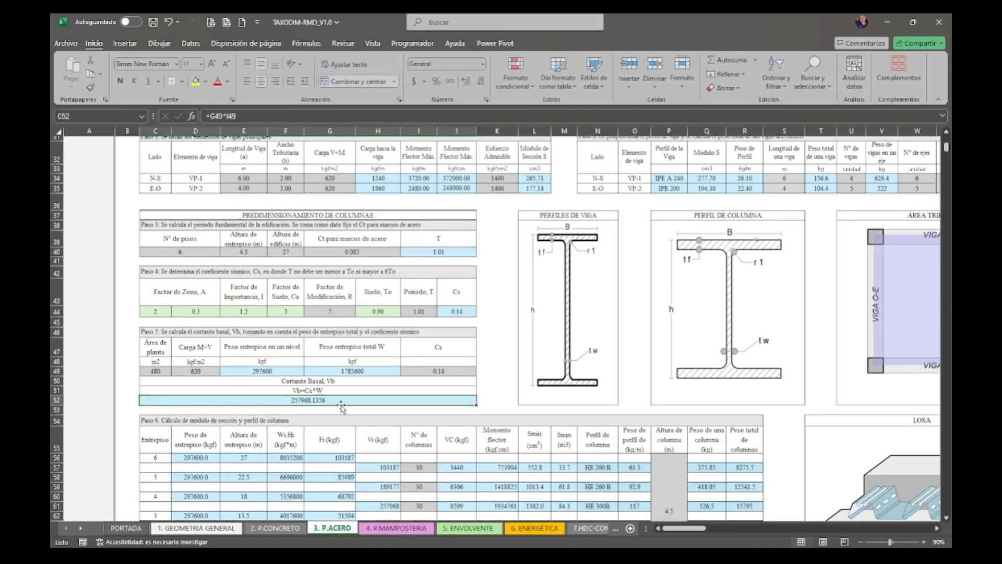
pyautogui.scroll(-4, 309, 374)
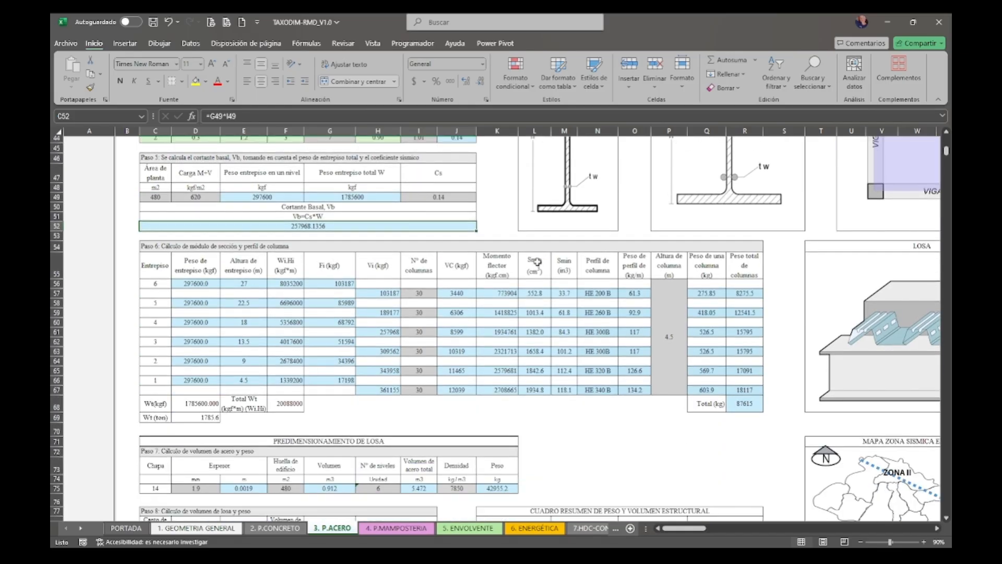
pyautogui.moveTo(537, 261); pyautogui.dragTo(535, 391)
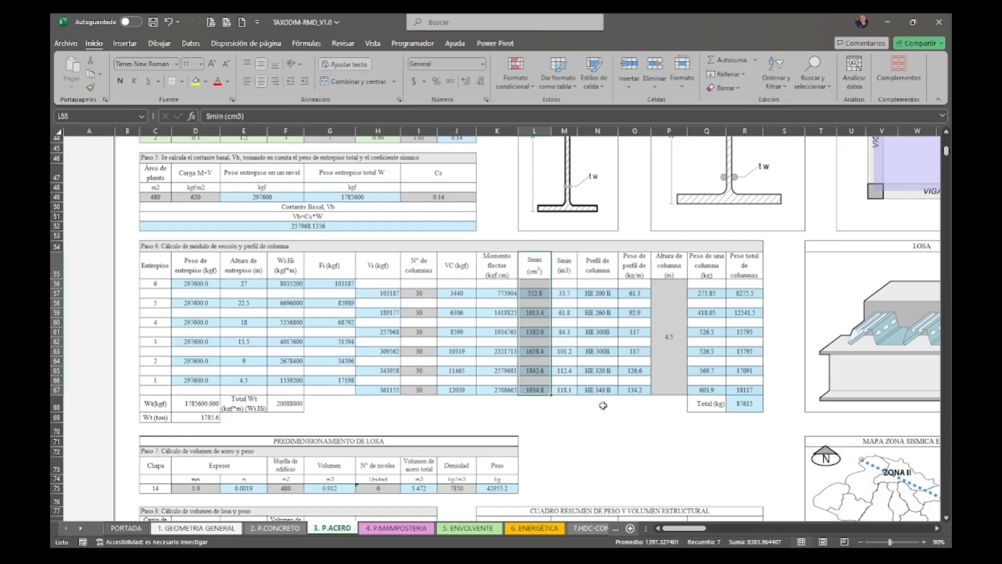
pyautogui.click(601, 354)
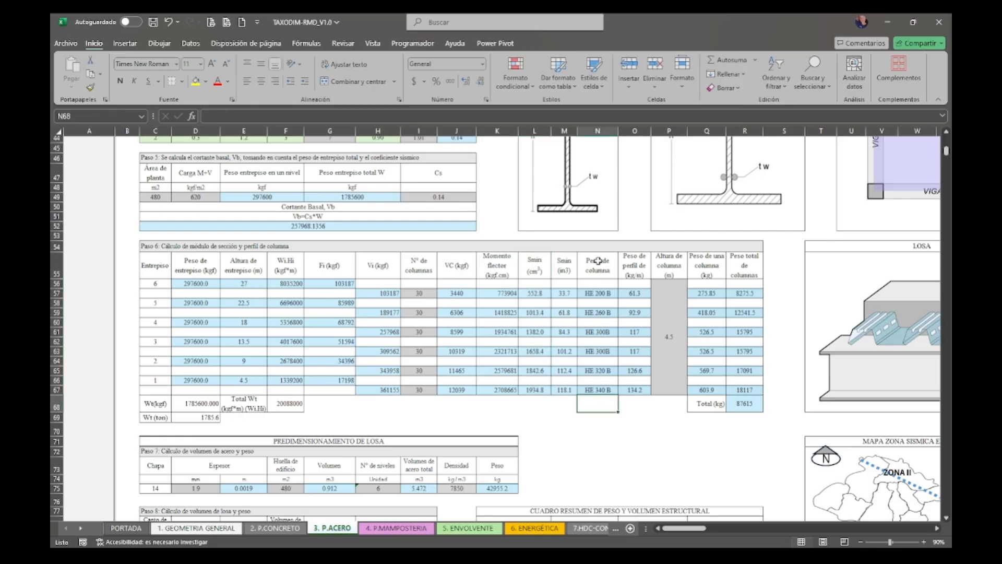
pyautogui.moveTo(598, 262); pyautogui.dragTo(599, 390)
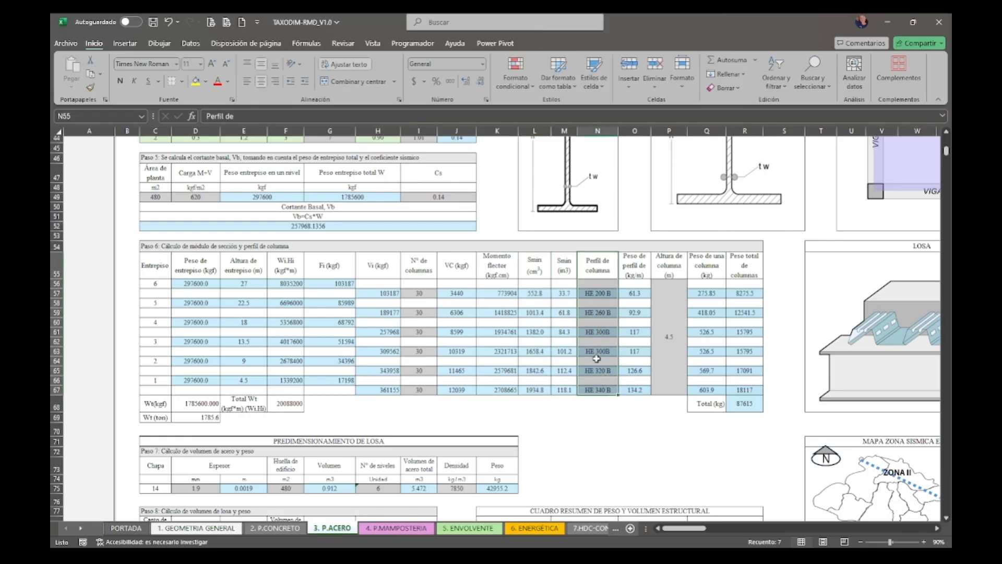
# Review the slab's Chapa and Canto de losa data with the structural weight summary table, and open the 4. P.MAMPOSTERIA sheet.
pyautogui.scroll(-2, 538, 354)
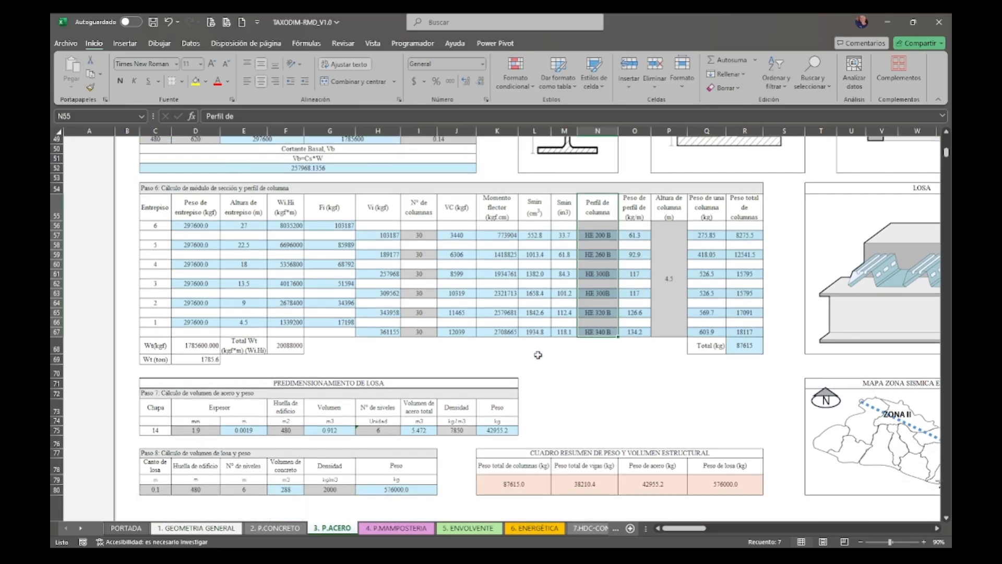
pyautogui.scroll(-1, 293, 388)
pyautogui.click(299, 354)
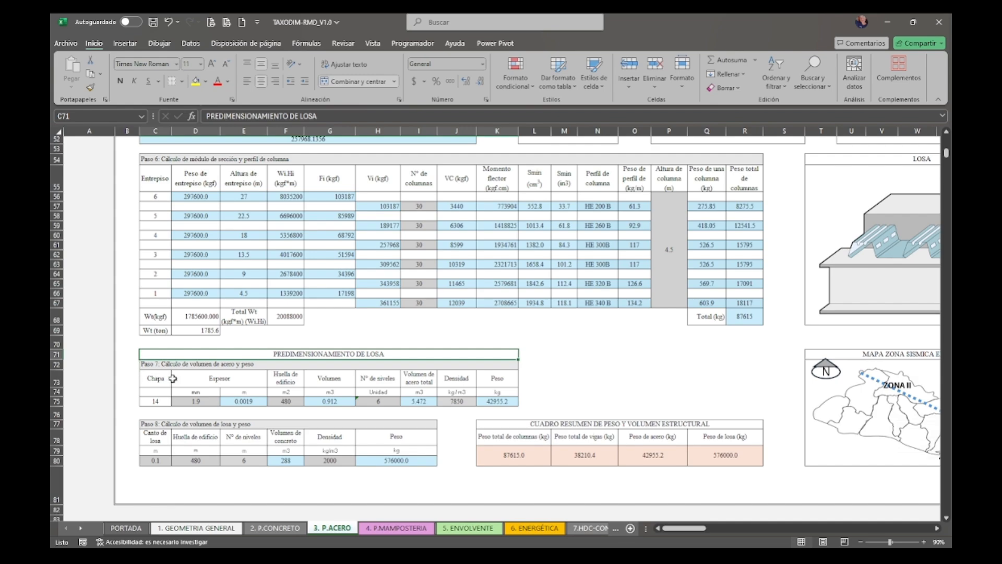
pyautogui.moveTo(160, 378); pyautogui.dragTo(159, 401)
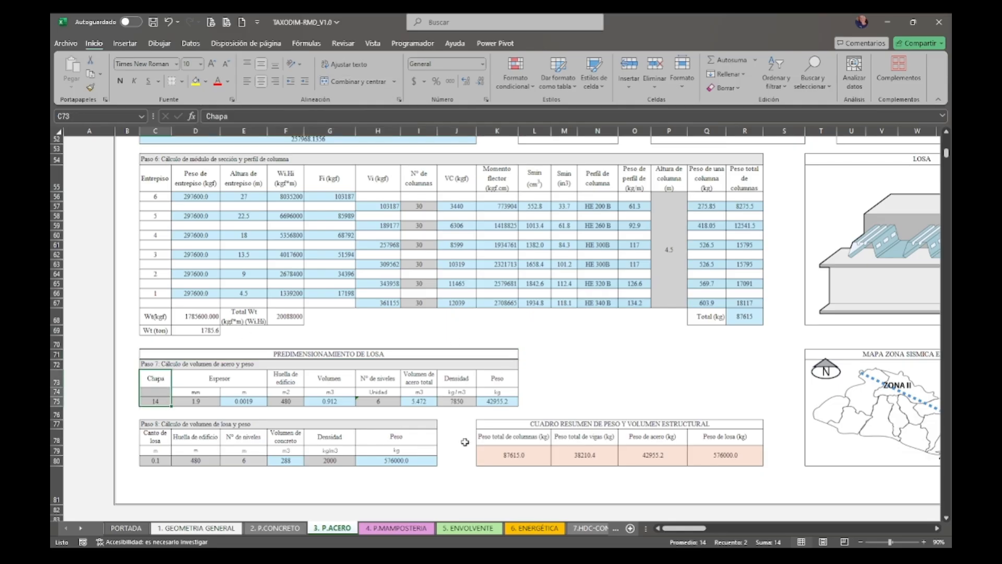
pyautogui.moveTo(162, 441)
pyautogui.mouseDown()
pyautogui.moveTo(163, 499)
pyautogui.moveTo(164, 458)
pyautogui.mouseUp()
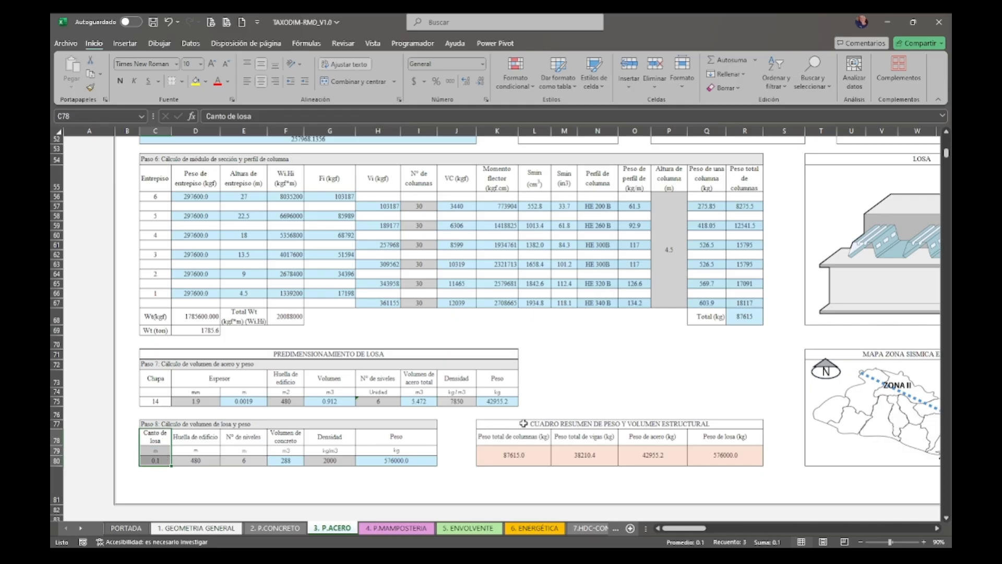
pyautogui.moveTo(524, 423); pyautogui.dragTo(741, 455)
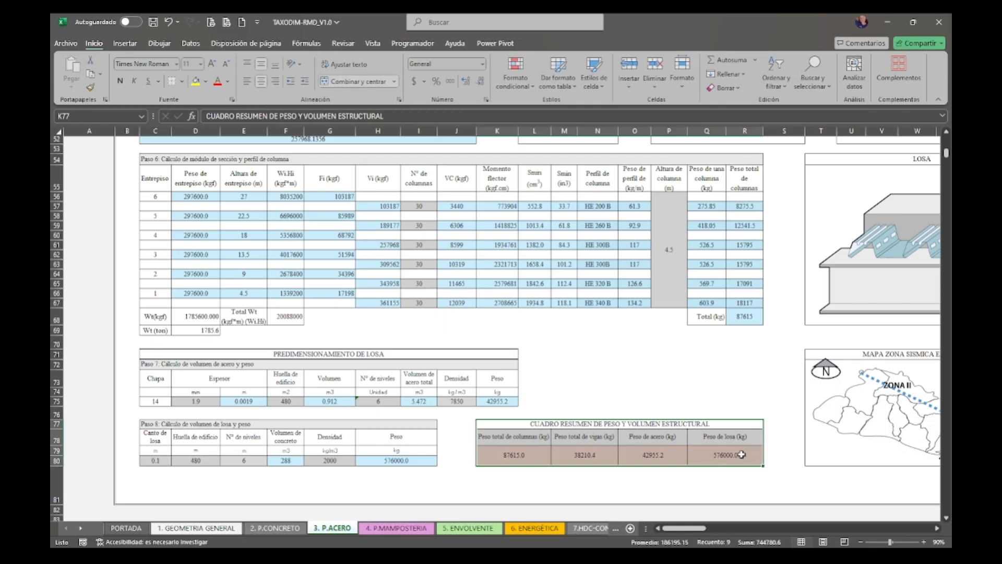
pyautogui.click(761, 479)
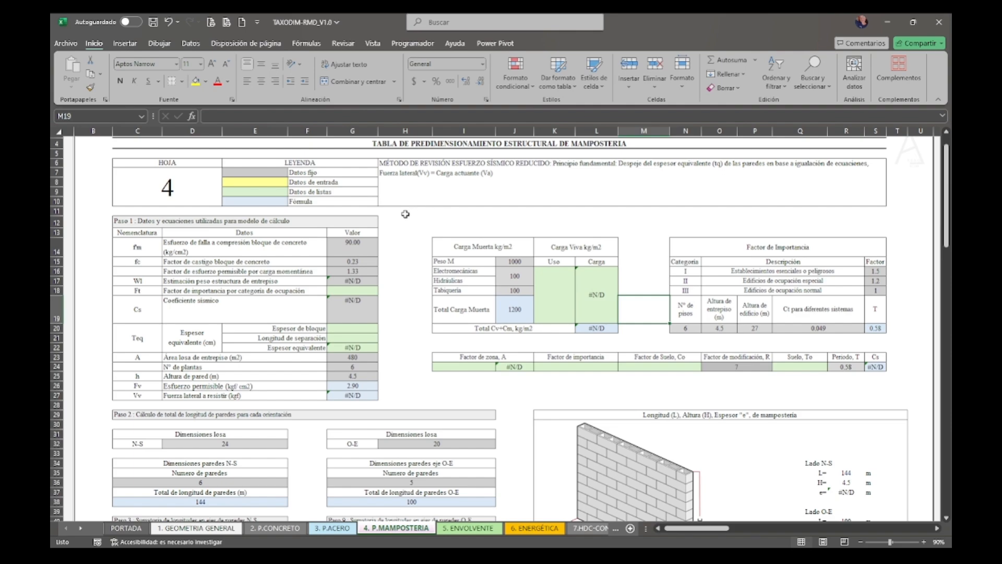
# Review the f'm, fc and permissible stress factors in Paso 1, and set the importance factor Ft to 1.00.
pyautogui.click(359, 242)
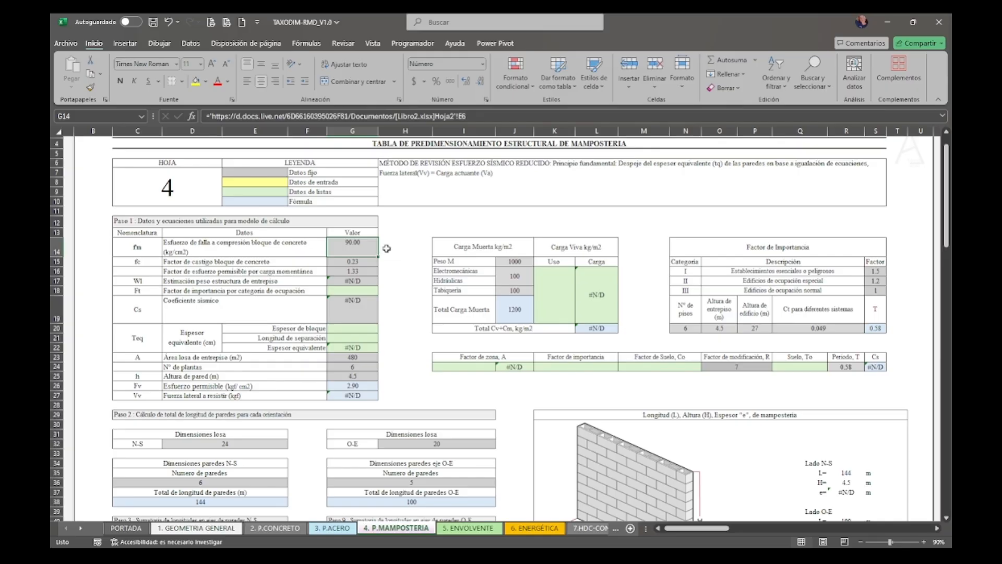
pyautogui.press('Down')
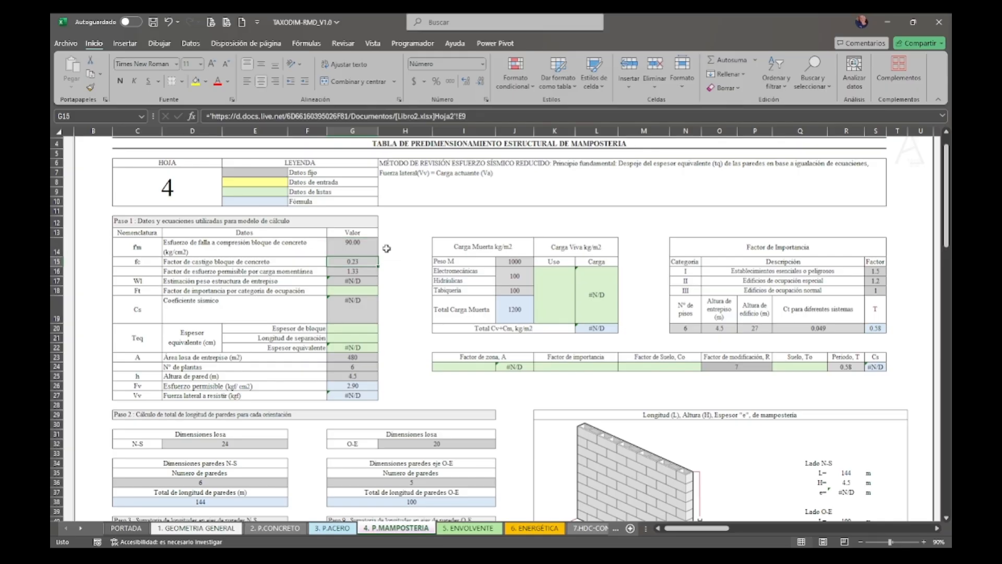
pyautogui.press('Down')
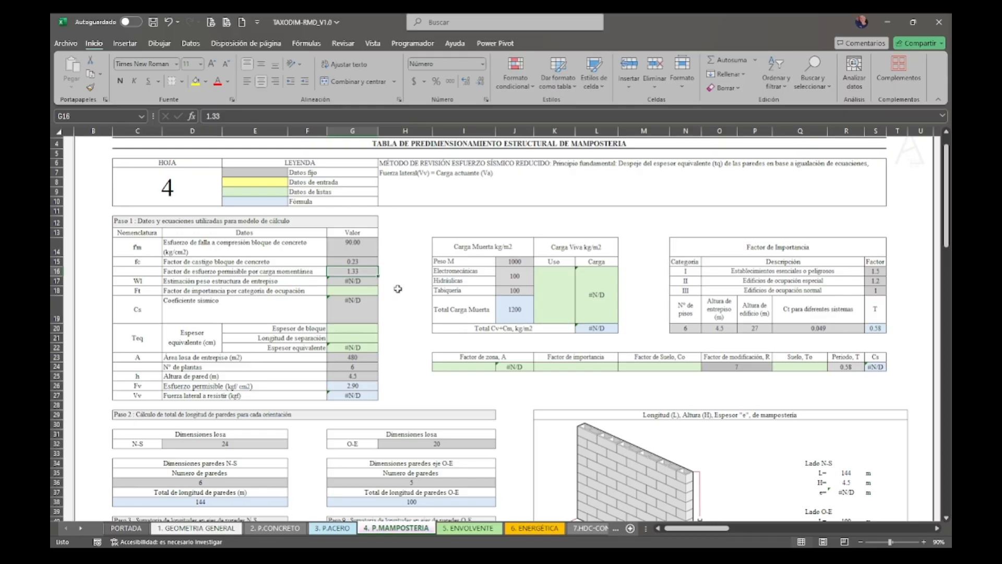
pyautogui.click(369, 290)
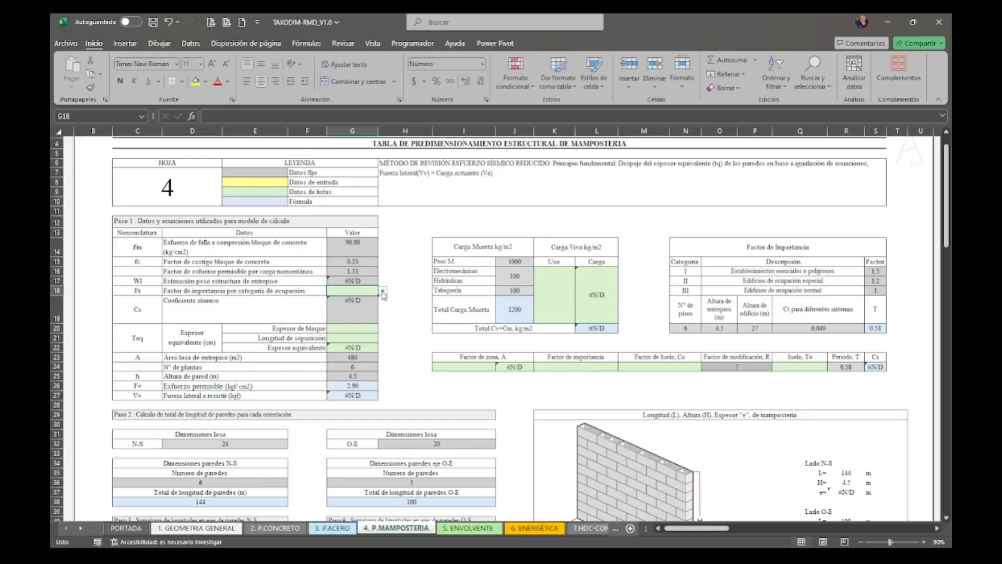
pyautogui.click(356, 318)
# Set the Espesor de bloque to 15 and the Longitud de separación to 0.6 in the Paso 1 Teq rows.
pyautogui.click(370, 330)
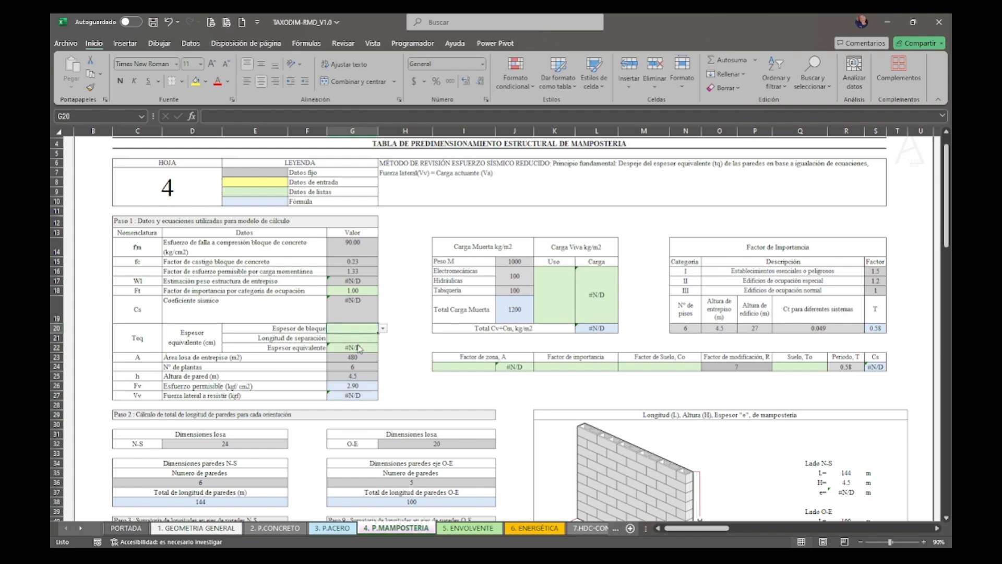
pyautogui.click(358, 345)
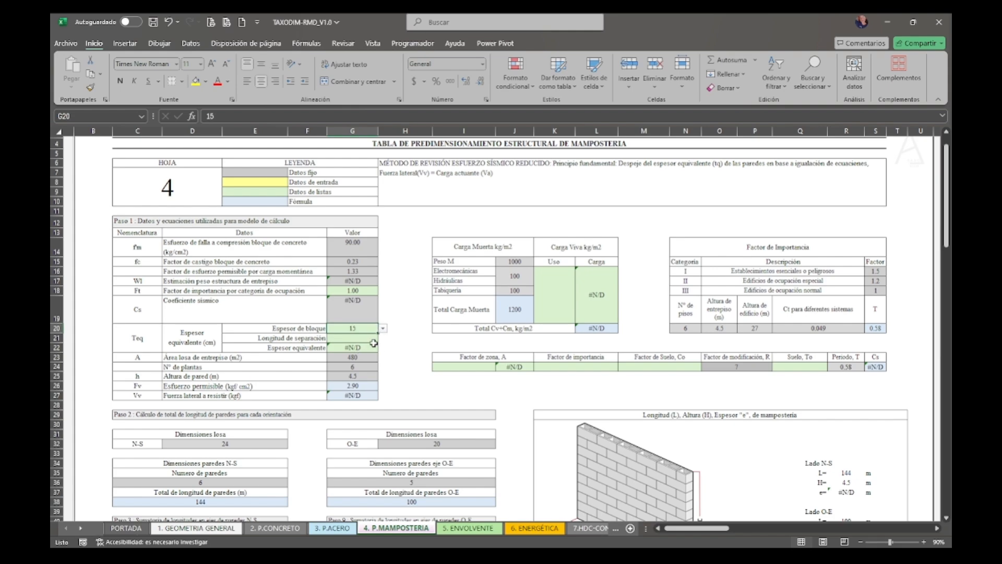
pyautogui.click(373, 340)
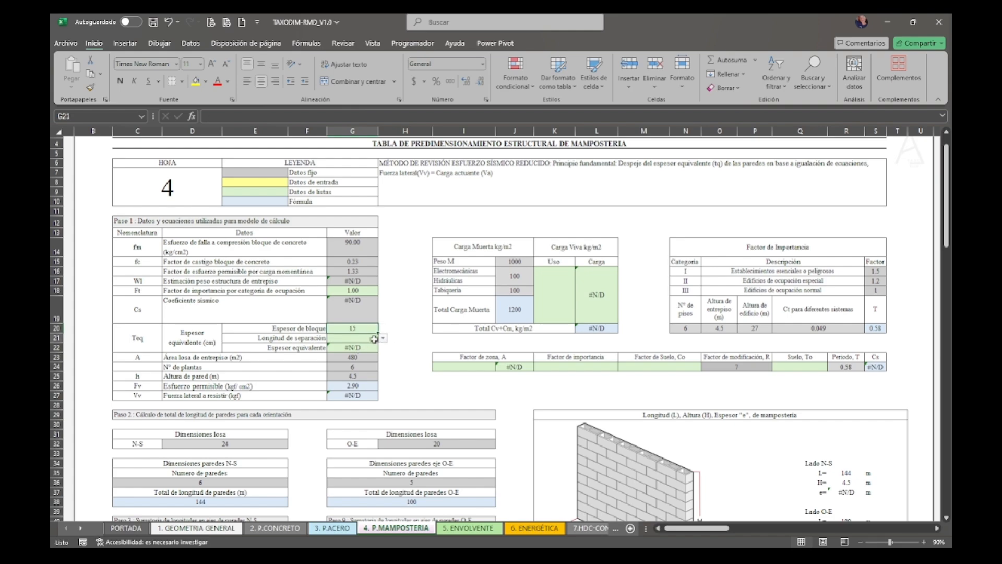
pyautogui.click(356, 374)
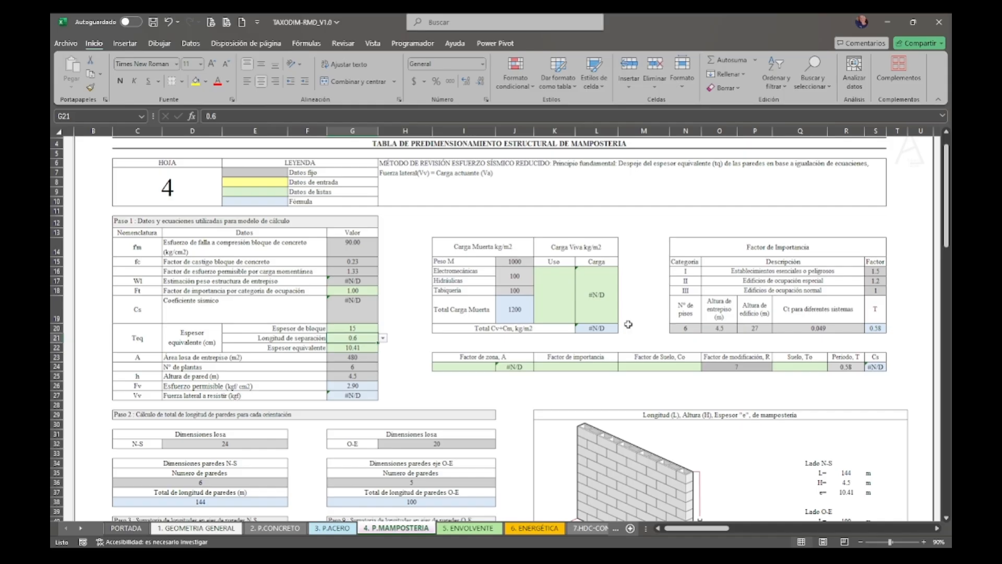
# Choose CargHab as the Carga Viva use and set the Factor de zona to 1.
pyautogui.click(569, 302)
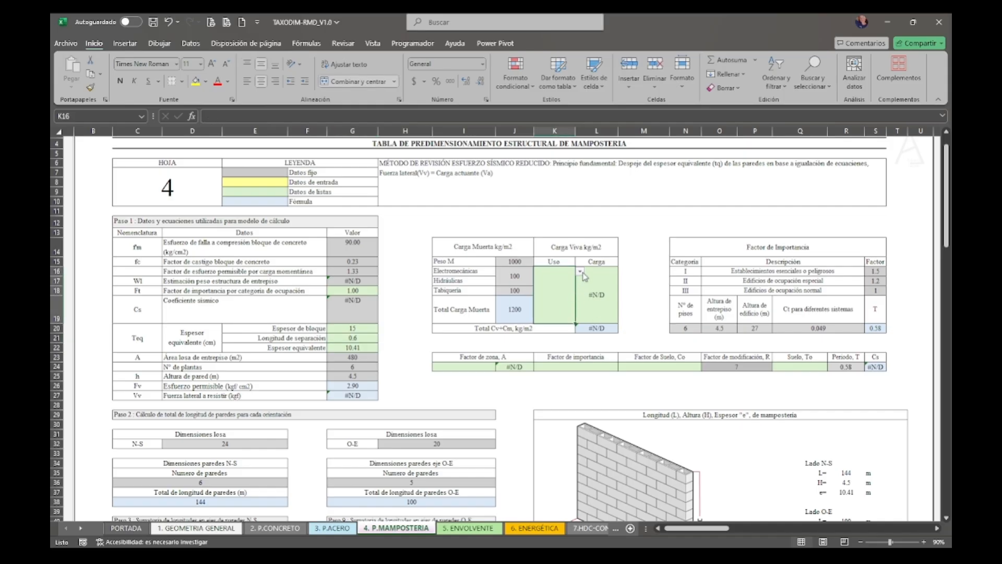
pyautogui.click(560, 332)
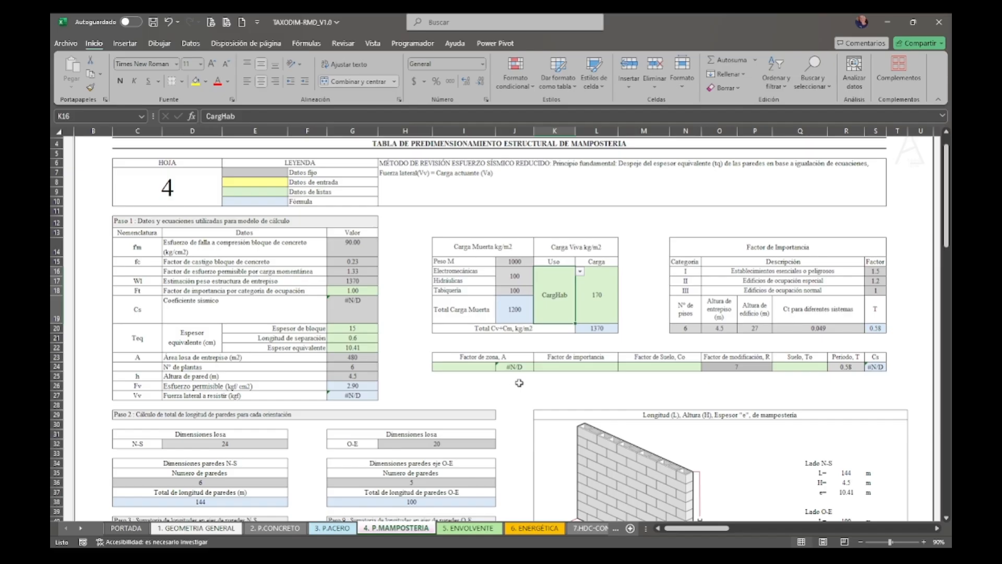
pyautogui.click(488, 368)
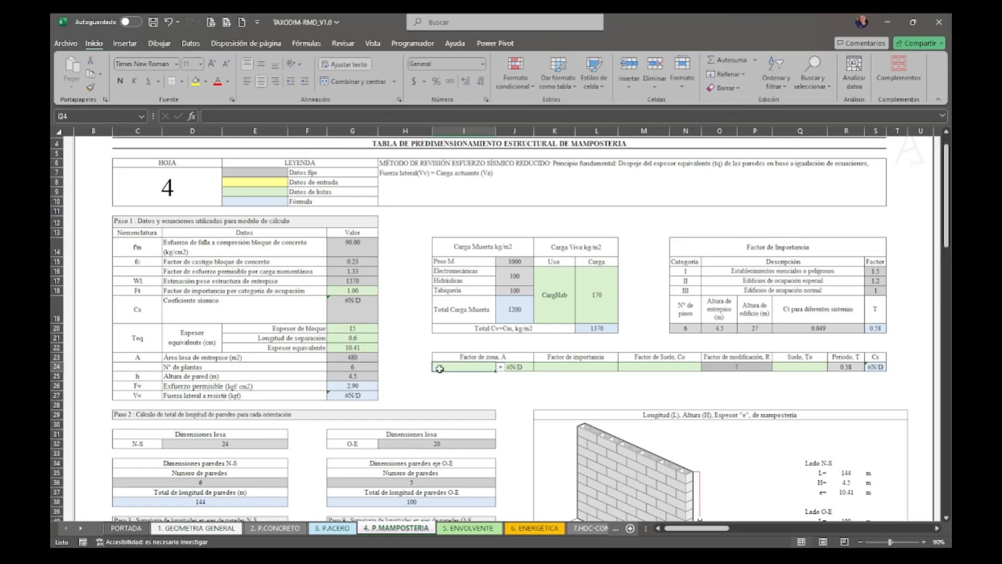
pyautogui.click(484, 379)
# Complete the seismic factor row with Factor de importancia 1, Factor de Suelo Co 2.75 and Suelo To 0.6.
pyautogui.click(565, 367)
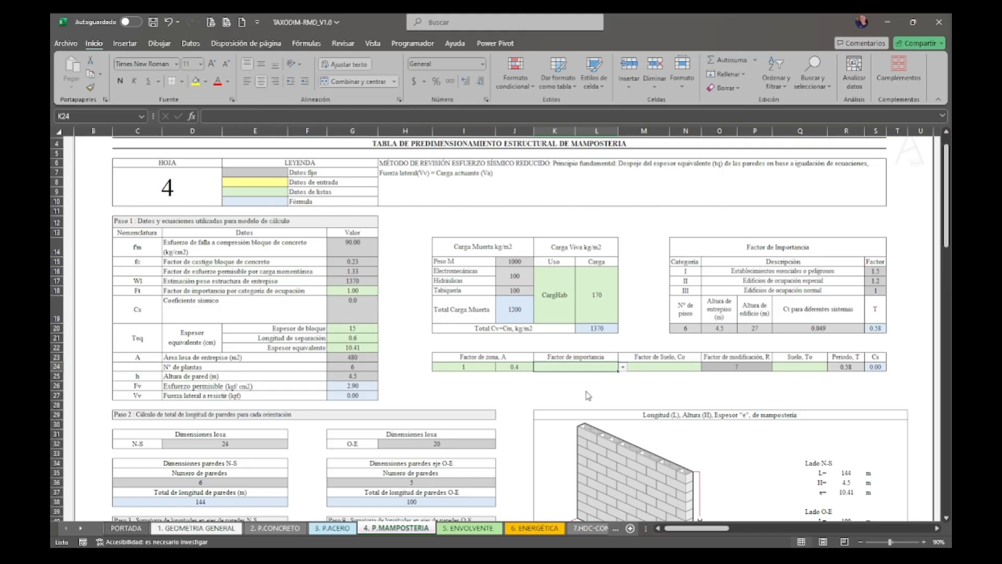
pyautogui.write('1')
pyautogui.click(673, 368)
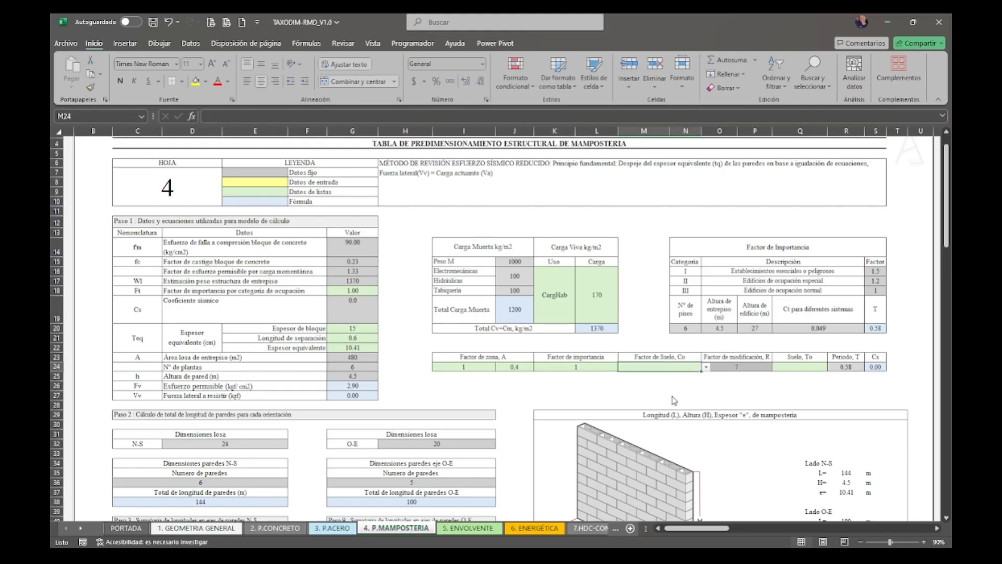
pyautogui.write('2.75')
pyautogui.click(804, 367)
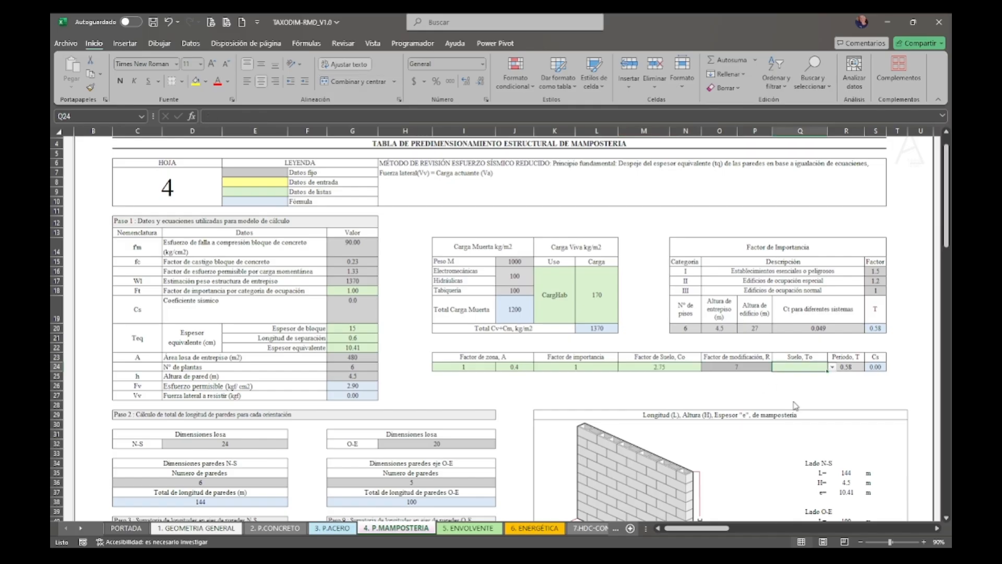
pyautogui.write('0.6')
pyautogui.hotkey('ctrl', 'Return')
# Examine the wall length calculations and the equivalent thickness comparisons in Paso 8 (N-S) and Paso 12 (O-E).
pyautogui.scroll(-3, 406, 421)
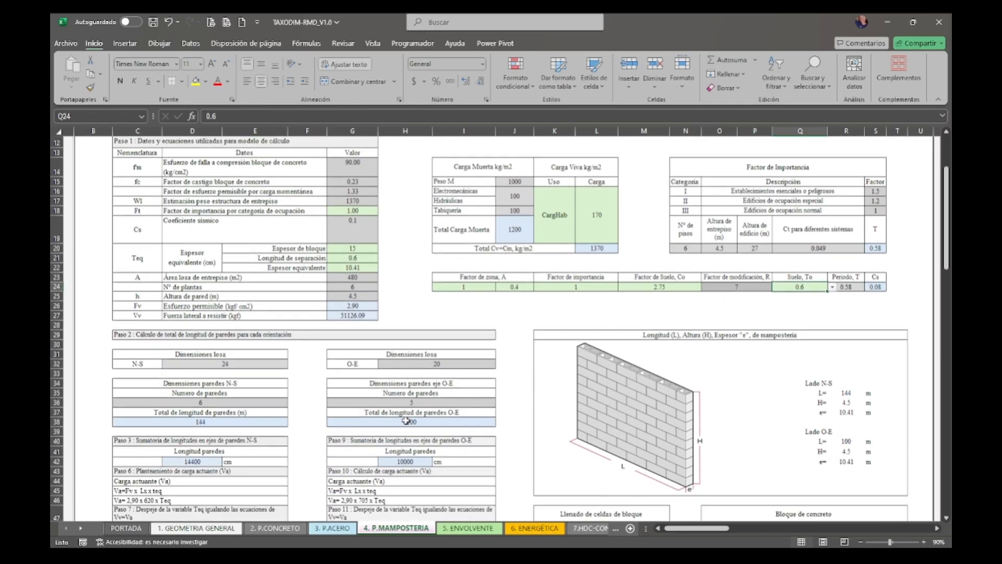
pyautogui.scroll(-2, 397, 421)
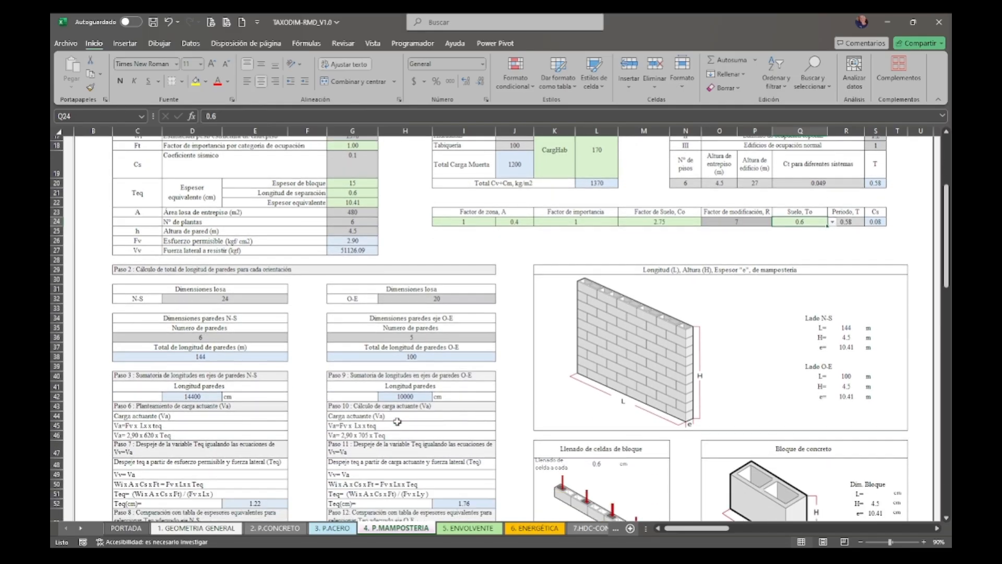
pyautogui.scroll(-1, 397, 421)
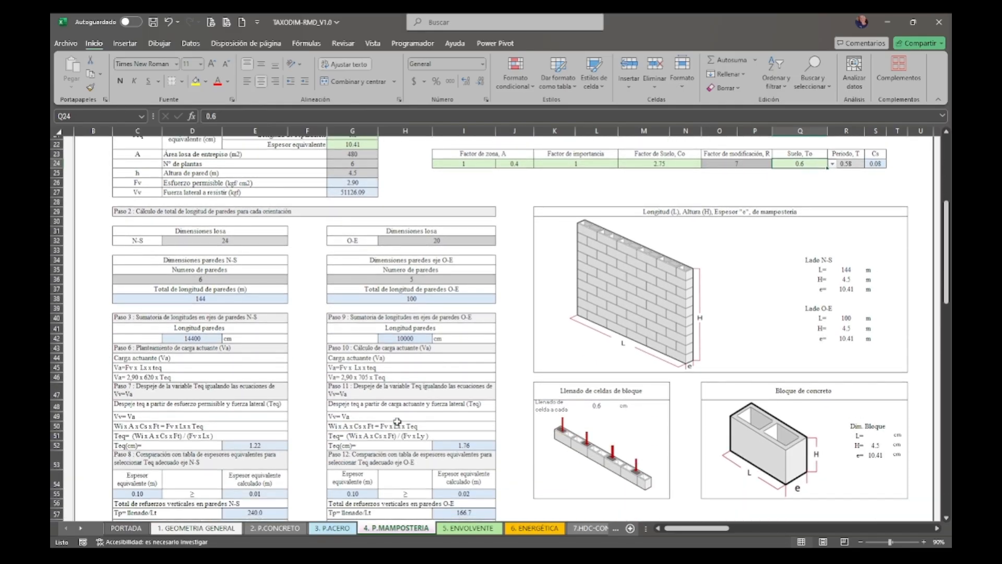
pyautogui.scroll(-1, 397, 421)
pyautogui.scroll(-1, 398, 421)
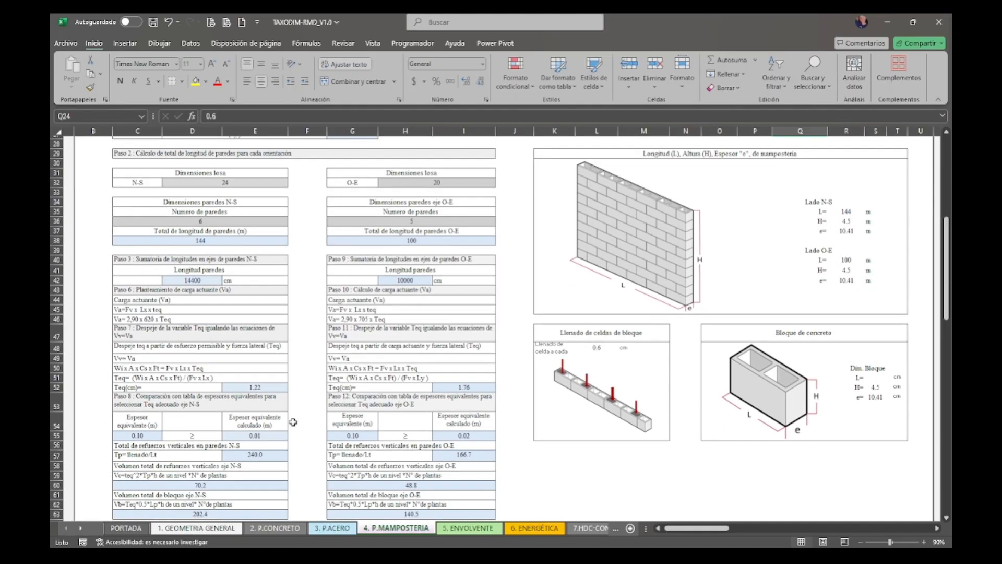
pyautogui.moveTo(137, 421); pyautogui.dragTo(239, 433)
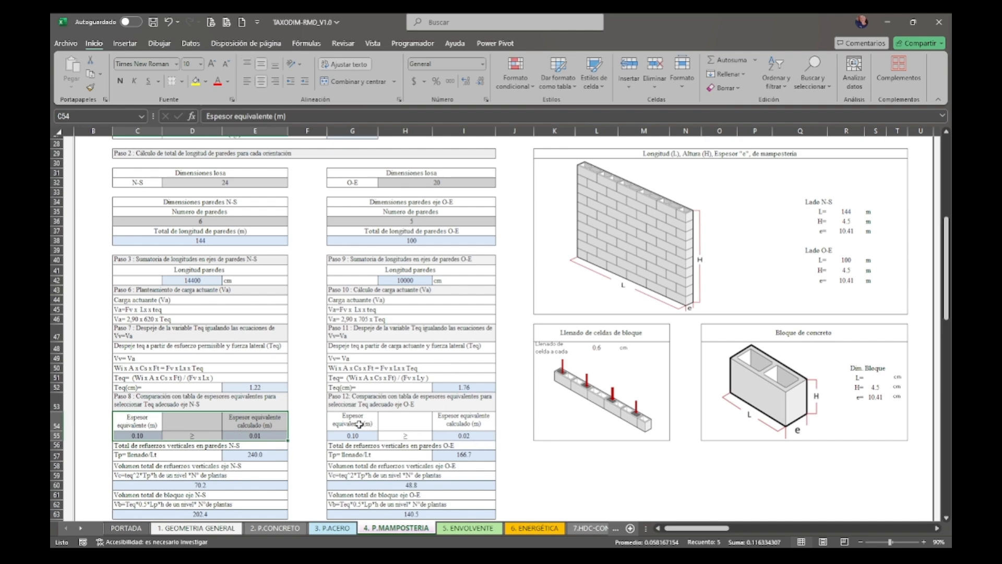
pyautogui.moveTo(357, 422); pyautogui.dragTo(464, 437)
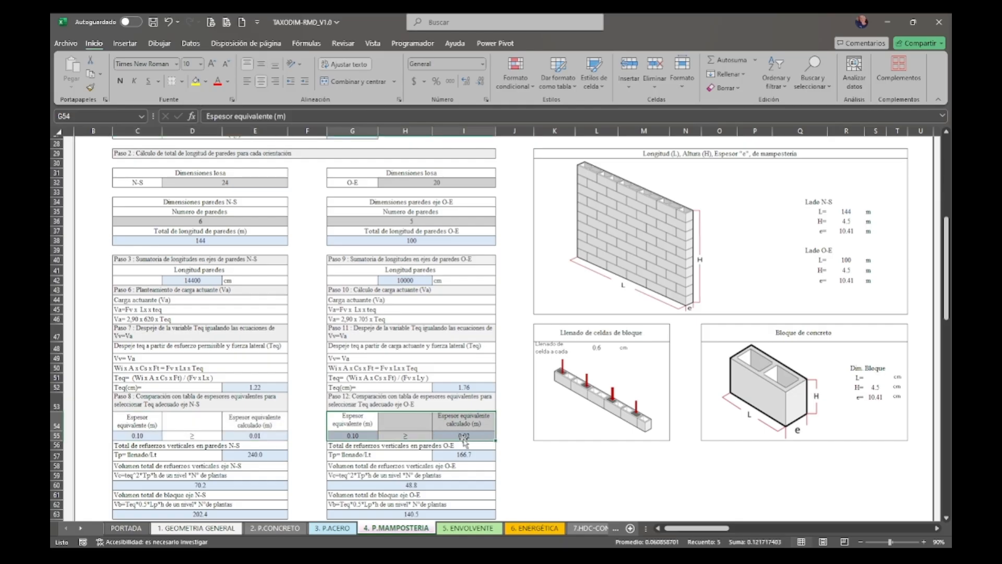
pyautogui.click(530, 457)
# Review the VT1-15 and VT1-20 beam types in the prefabricated slab table and the structural weight and volume summary.
pyautogui.scroll(-3, 530, 458)
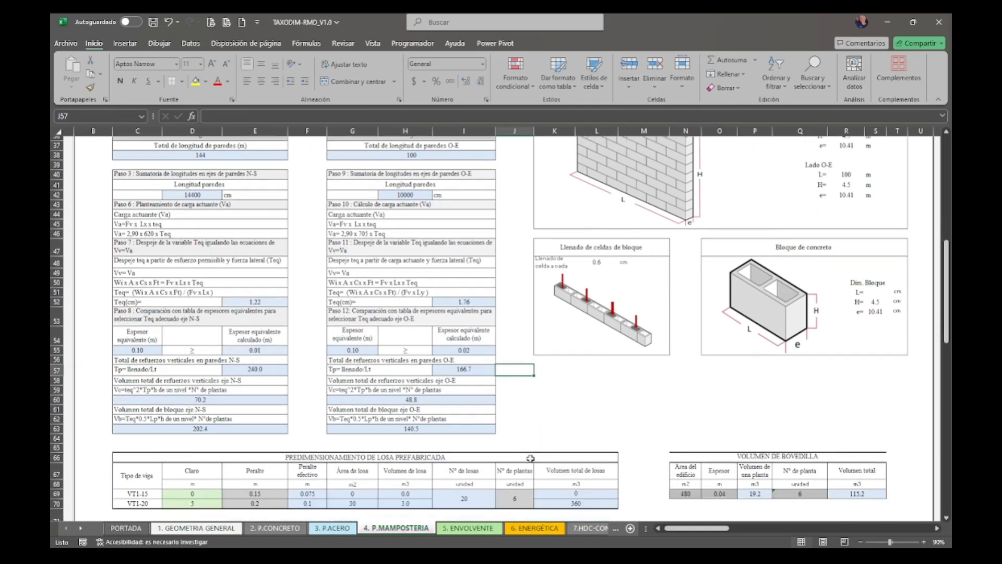
pyautogui.scroll(-3, 530, 457)
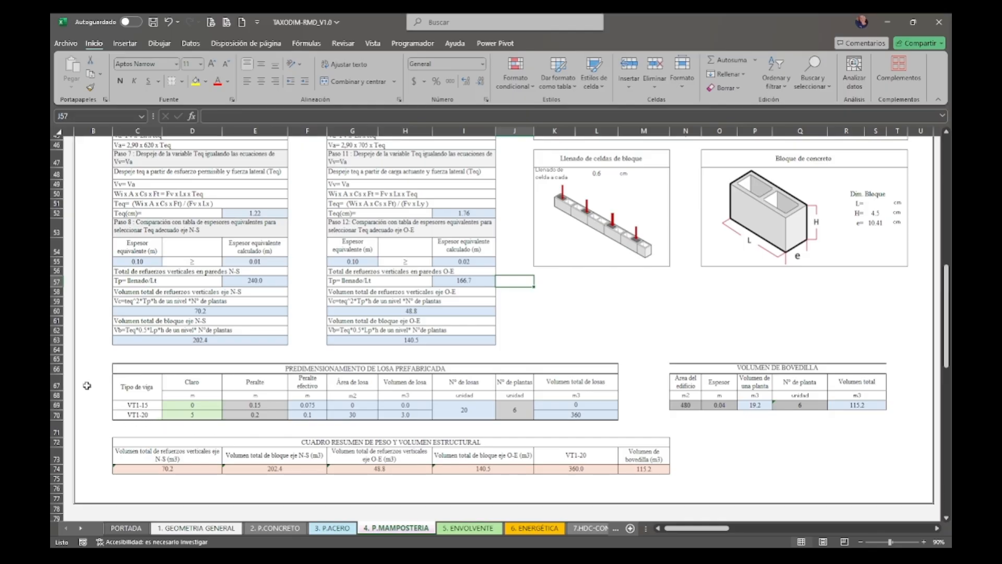
pyautogui.click(151, 408)
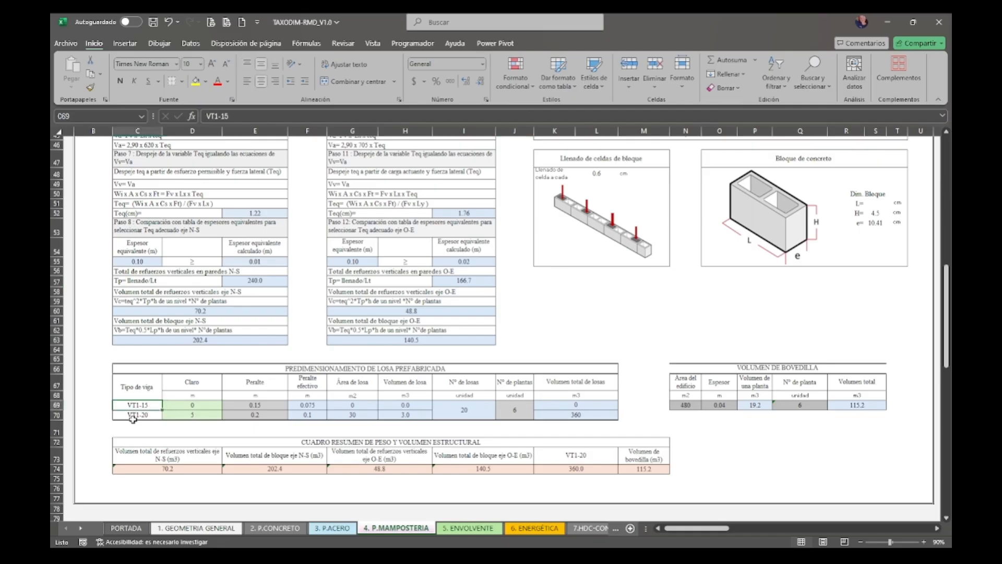
pyautogui.click(137, 413)
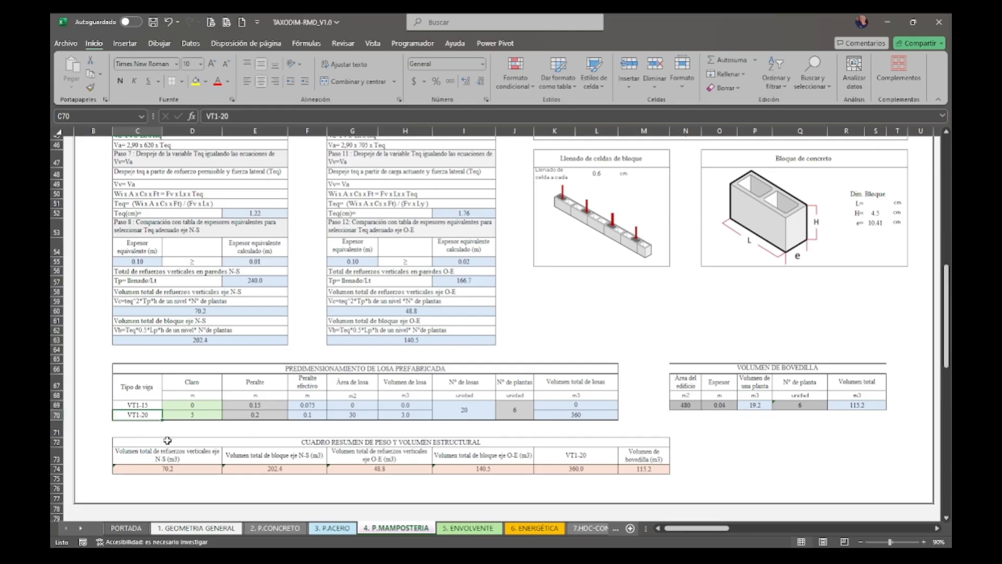
pyautogui.moveTo(167, 441); pyautogui.dragTo(496, 478)
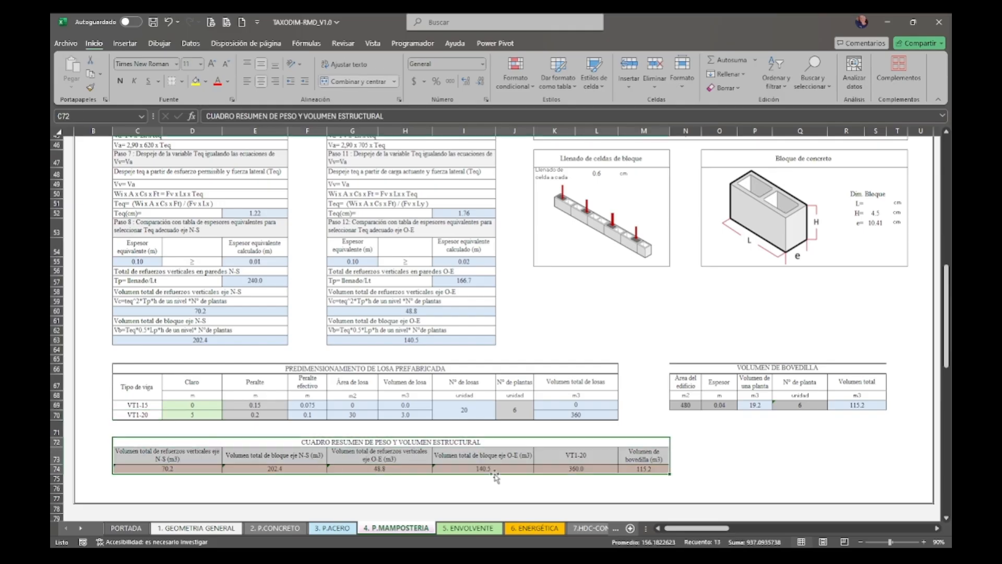
pyautogui.click(745, 466)
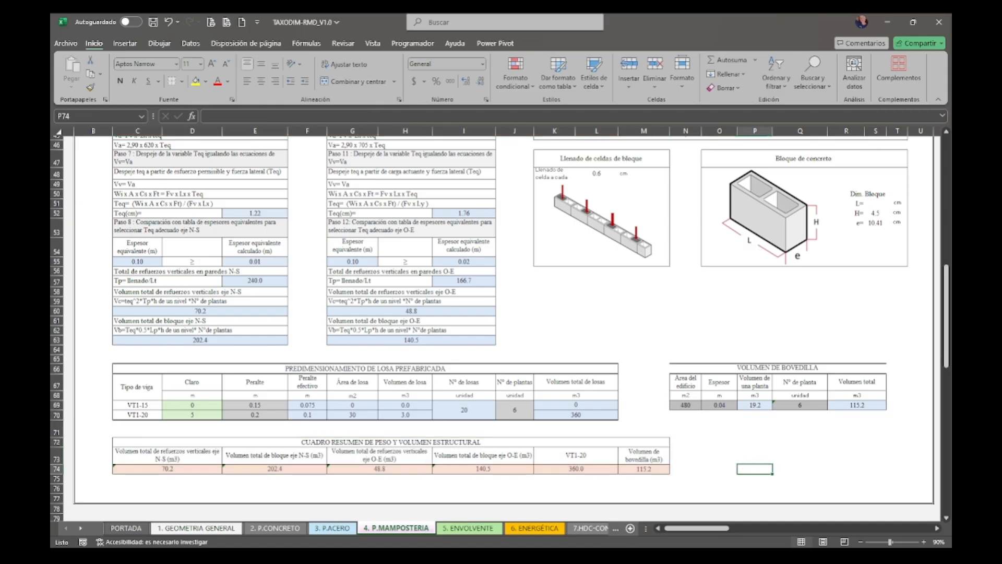
# Open the 5. ENVOLVENTE sheet and review its title, abbreviations, units, definitions and conversion factor tables.
pyautogui.hotkey('alt', 'Tab')
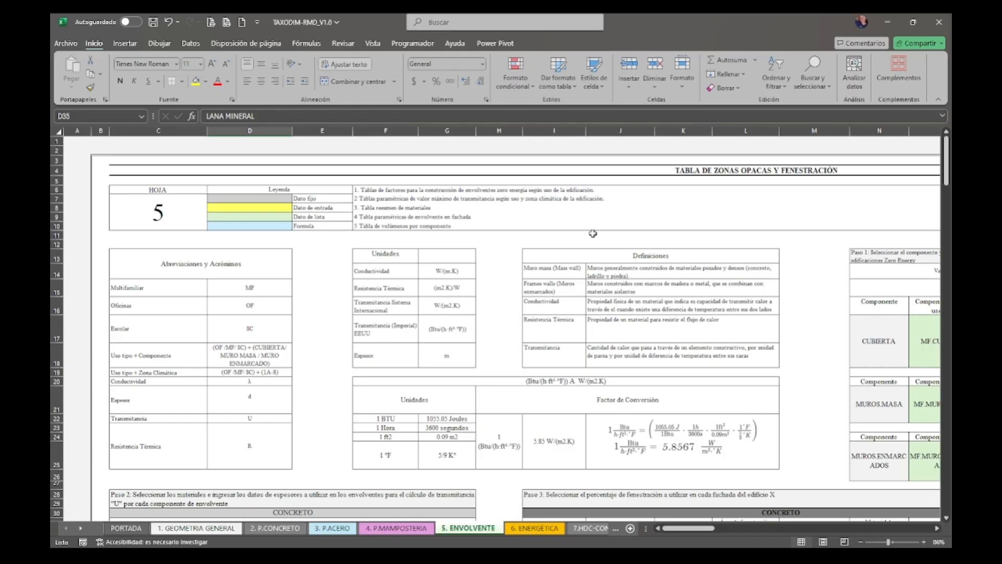
pyautogui.click(648, 167)
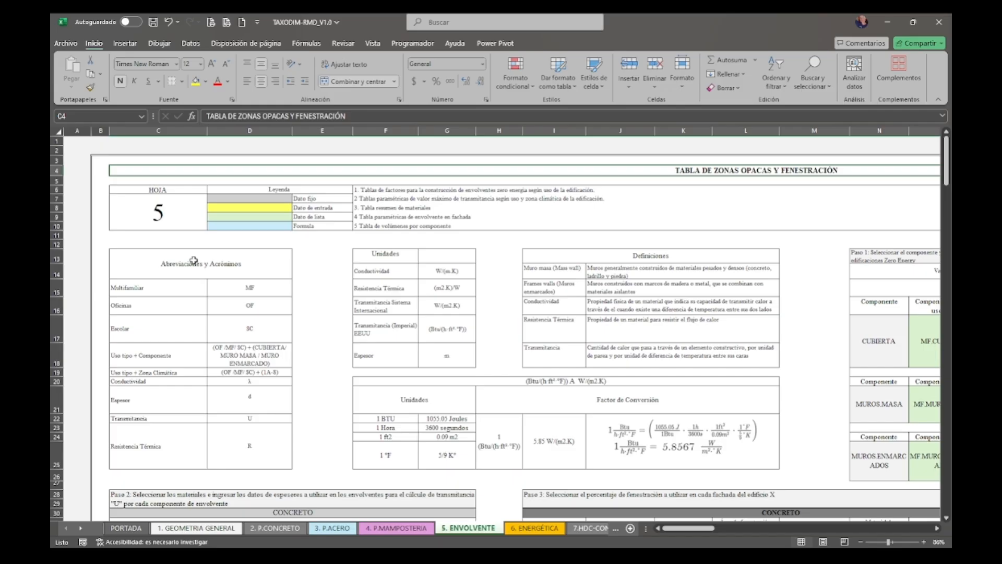
pyautogui.moveTo(192, 262); pyautogui.dragTo(627, 451)
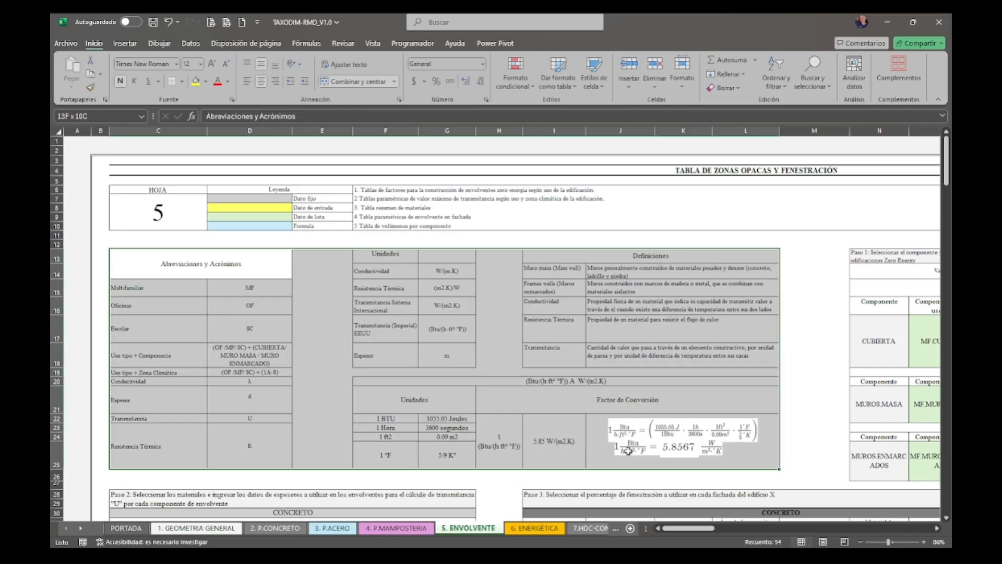
pyautogui.click(800, 410)
# Check the Paso 1 use-type and climate-zone selections for CUBIERTA and MUROS.MASA, trying OF.CUBIERTA and restoring MF.CUBIERTA.
pyautogui.moveTo(696, 530); pyautogui.dragTo(722, 531)
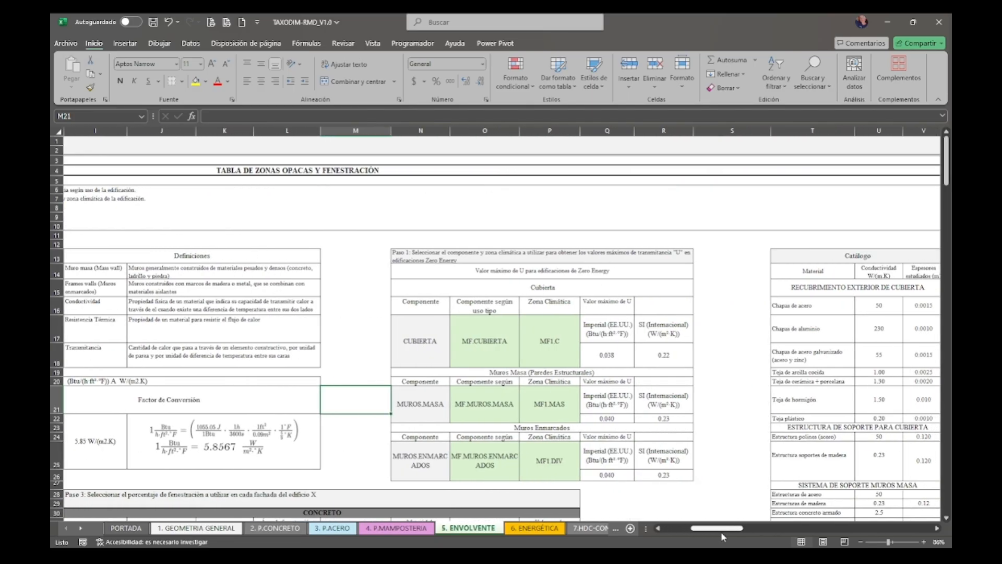
pyautogui.click(504, 350)
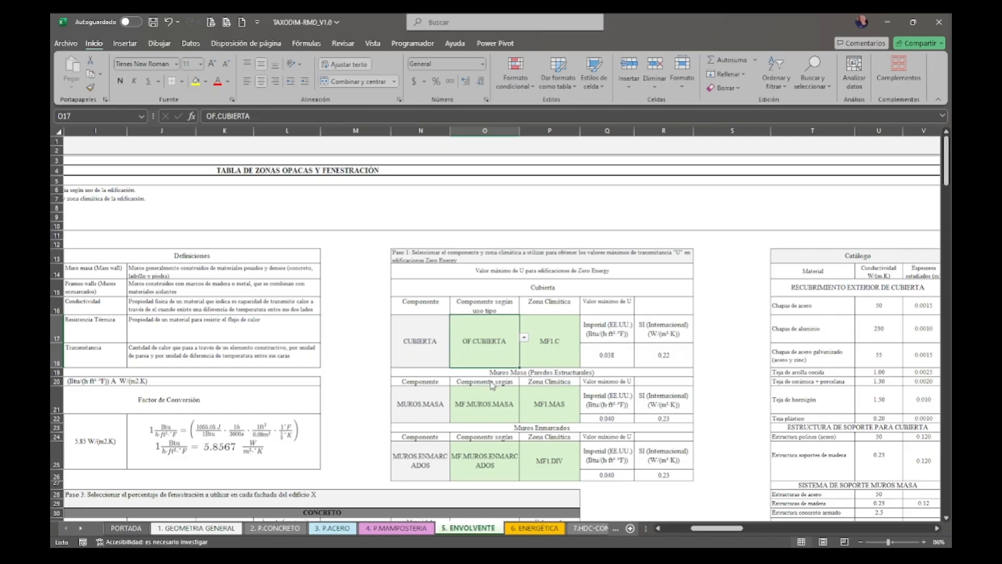
pyautogui.click(576, 338)
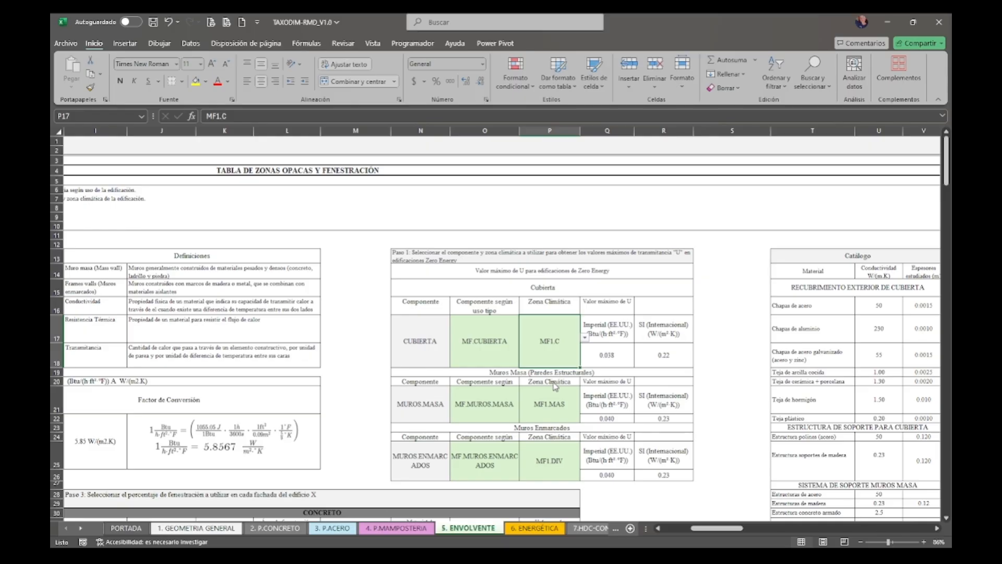
pyautogui.click(494, 396)
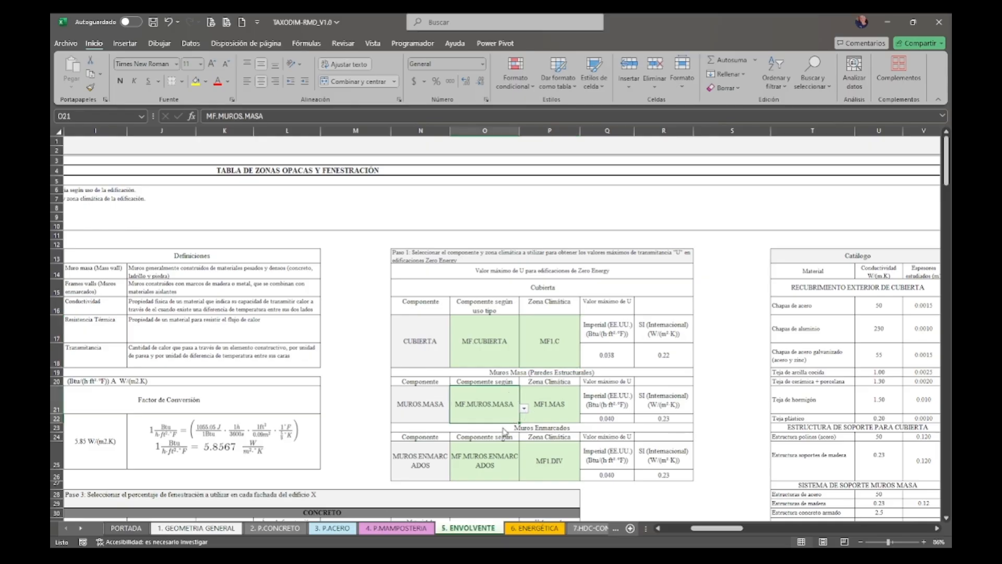
pyautogui.click(544, 406)
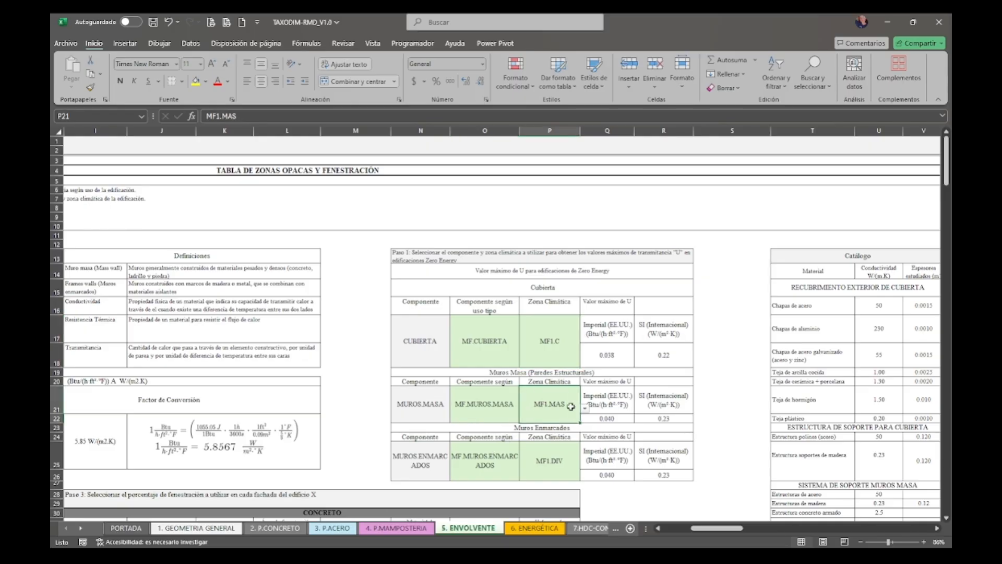
pyautogui.click(493, 341)
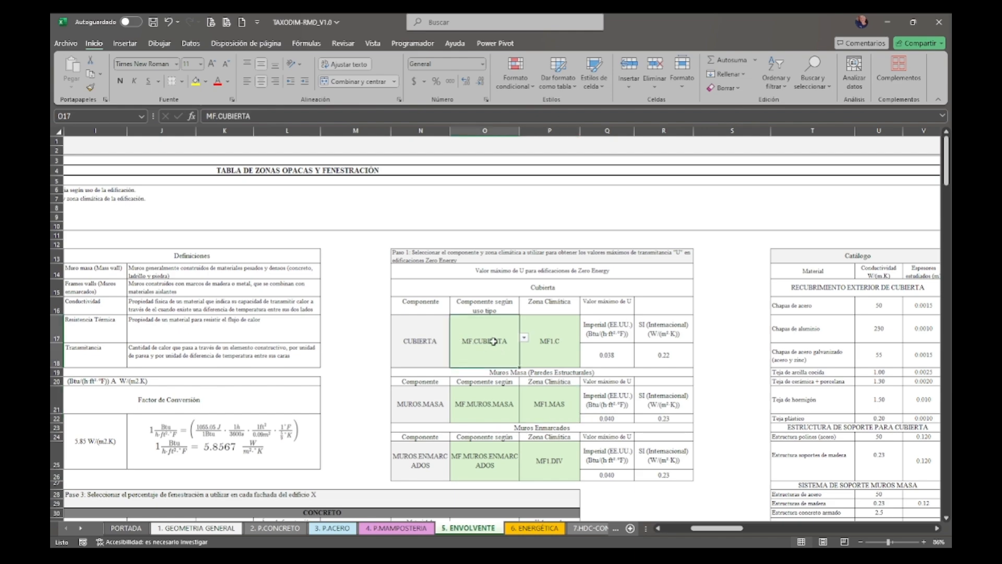
# Check the Paso 1 use-type selections for MUROS.ENMARCADOS, CUBIERTA and MUROS.MASA.
pyautogui.click(502, 459)
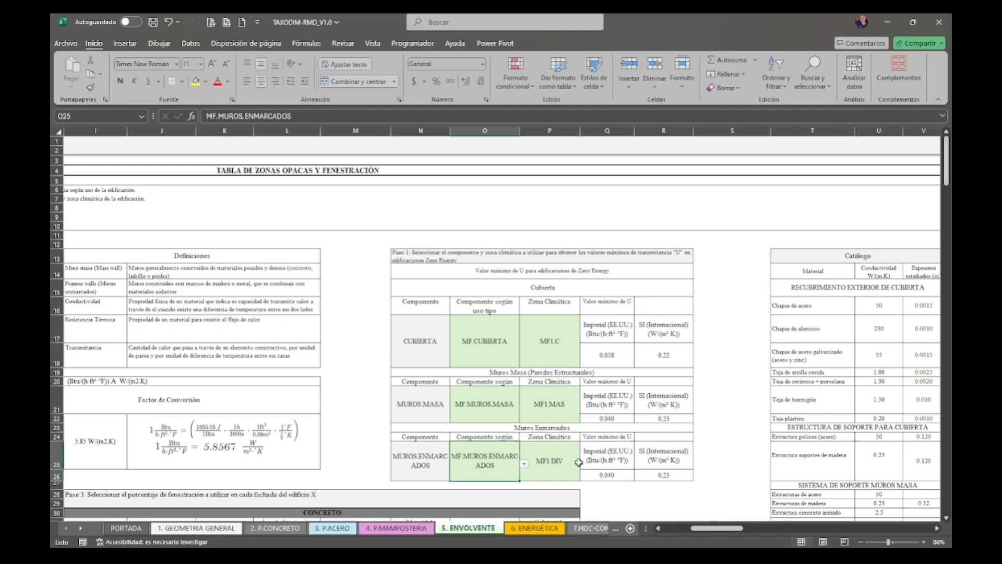
pyautogui.click(495, 341)
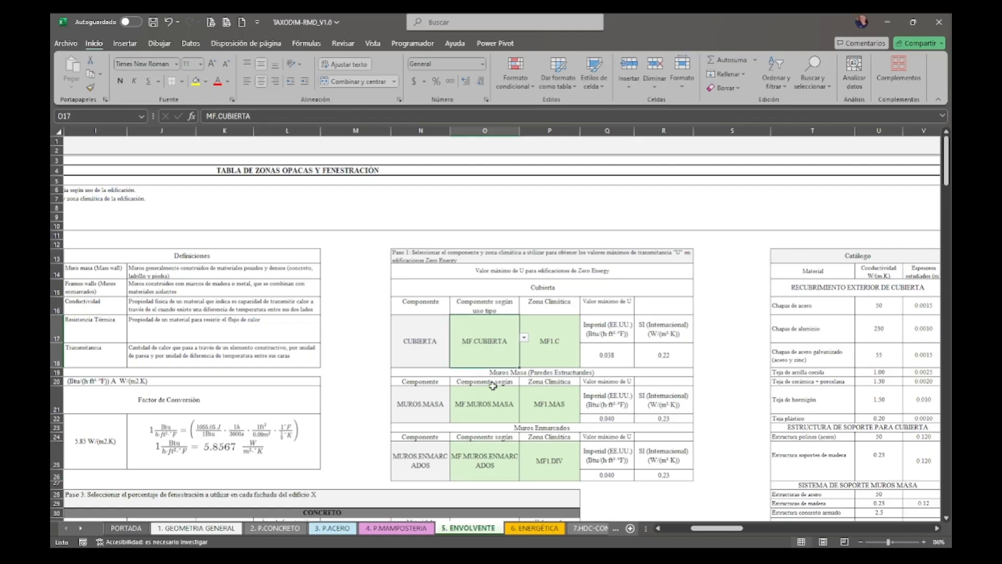
pyautogui.click(487, 401)
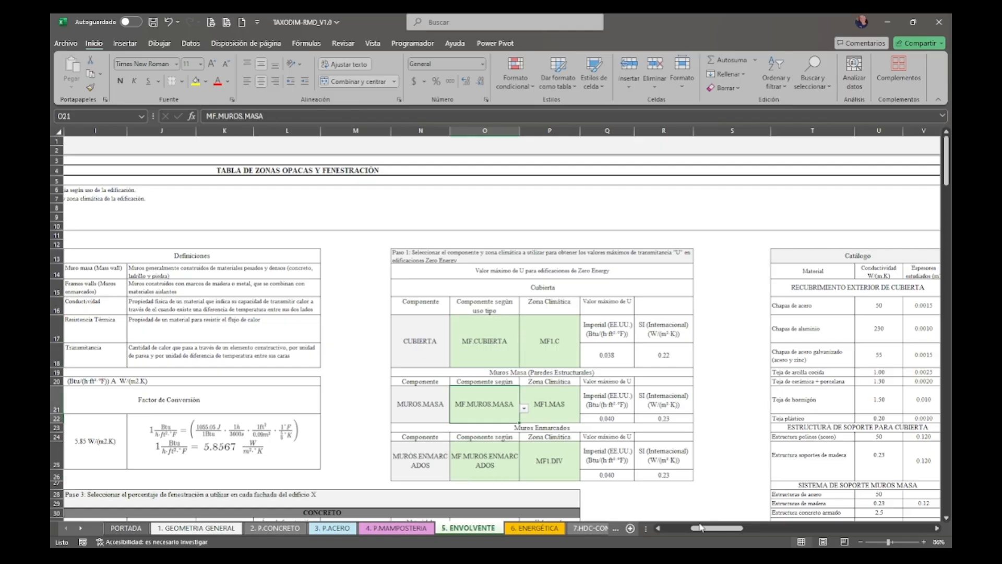
# Review the Paso 2 material and thickness tables and envelope summaries for the CONCRETO, ACERO and MAMPOSTERIA systems.
pyautogui.moveTo(702, 528); pyautogui.dragTo(668, 530)
pyautogui.scroll(-4, 334, 415)
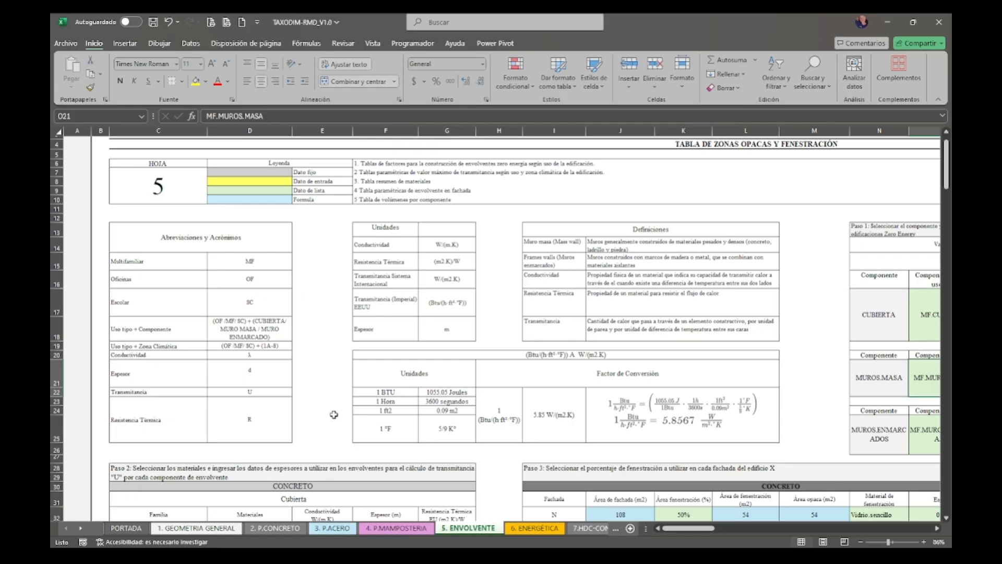
pyautogui.scroll(-1, 334, 415)
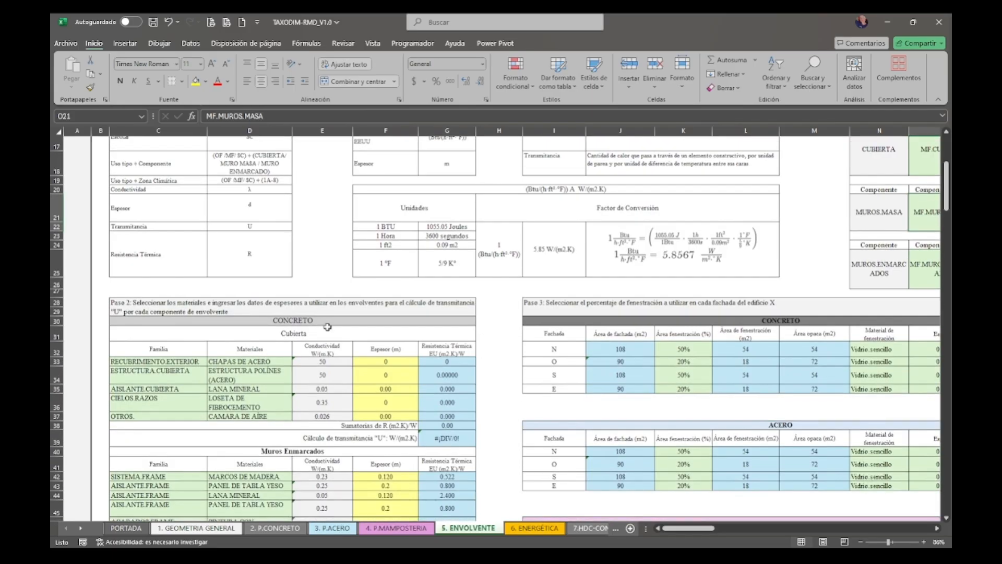
pyautogui.click(334, 319)
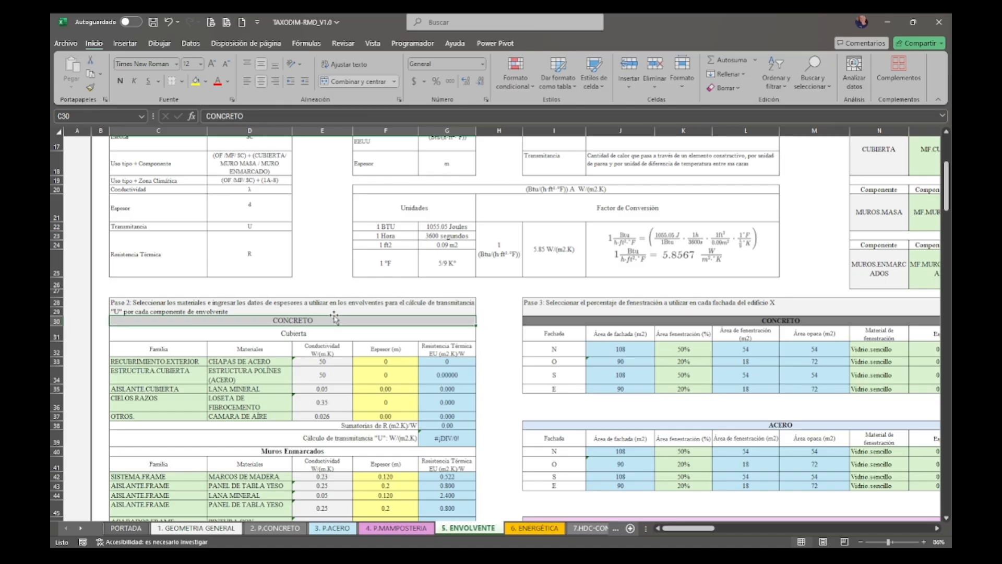
pyautogui.scroll(-8, 334, 318)
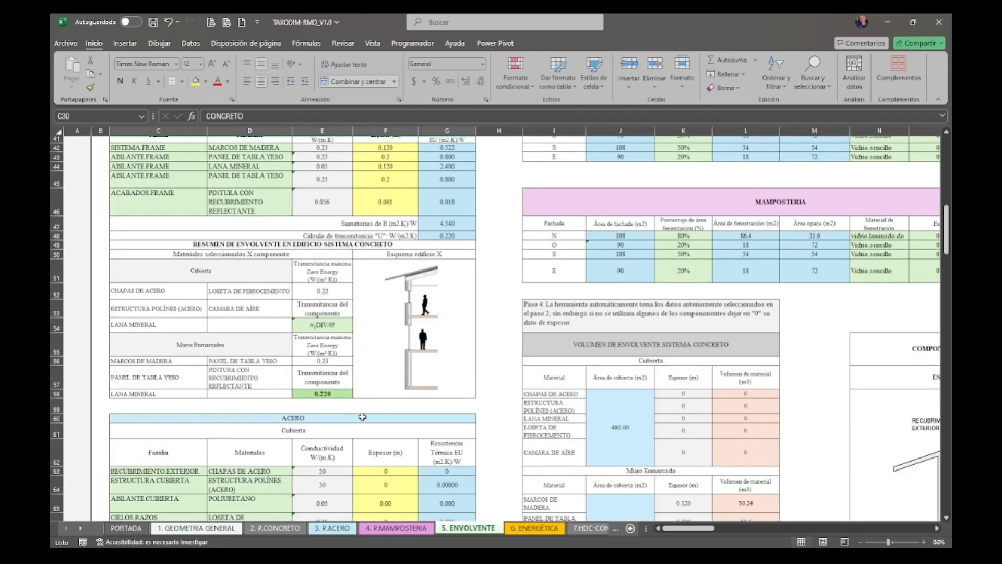
pyautogui.click(362, 417)
pyautogui.scroll(-11, 362, 417)
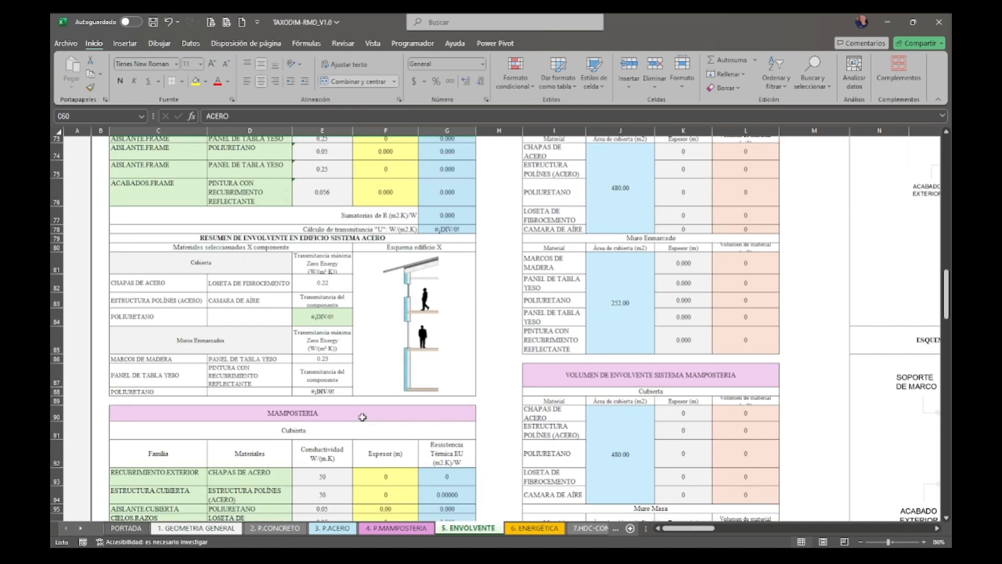
pyautogui.click(395, 385)
pyautogui.scroll(2, 254, 424)
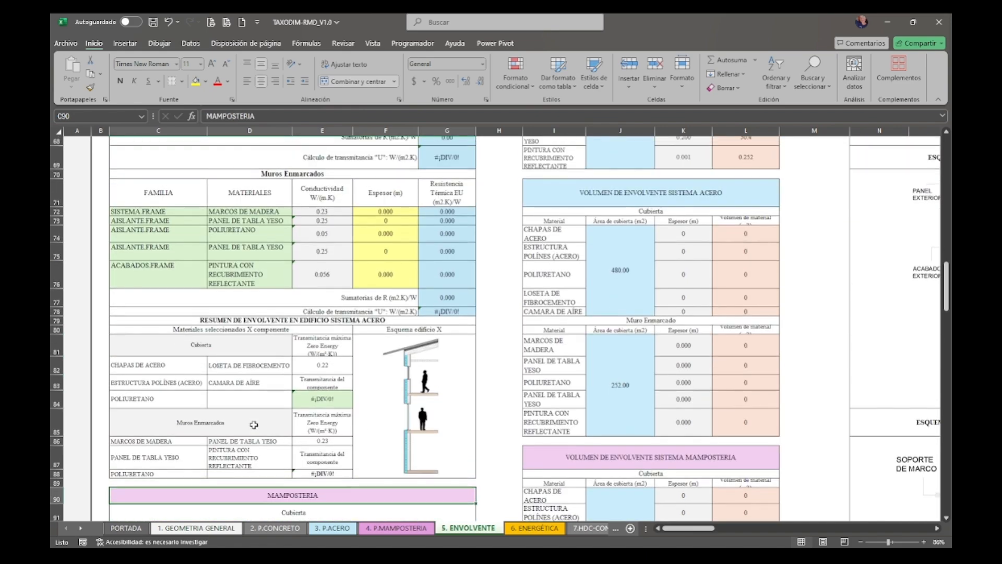
pyautogui.scroll(14, 253, 425)
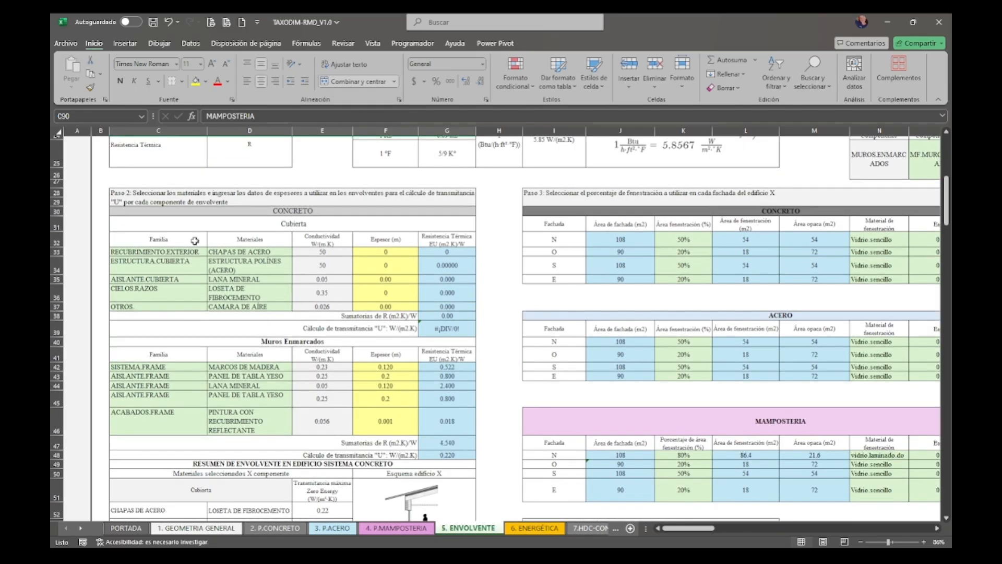
# In the CONCRETO Cubierta table of Paso 2, set the thickness of CHAPAS DE ACERO to 0.015 and ESTRUCTURA POLÍNES (ACERO) to 0.2.
pyautogui.click(193, 241)
pyautogui.click(235, 236)
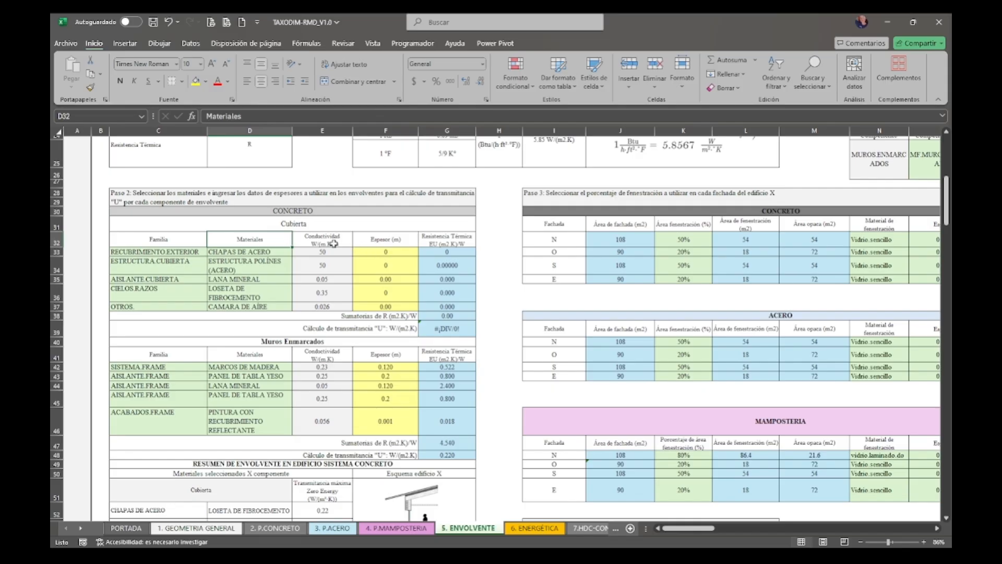
pyautogui.click(385, 251)
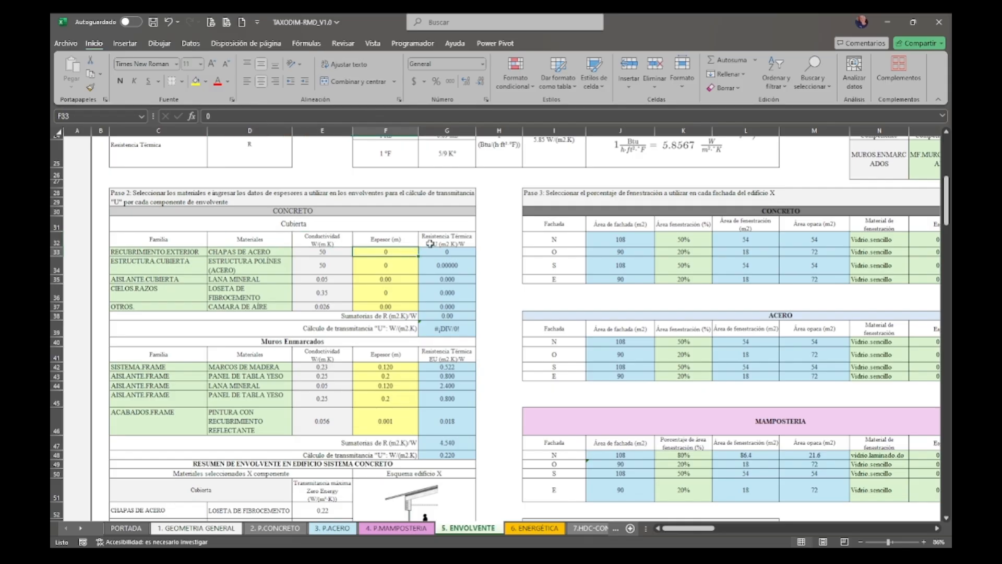
pyautogui.write('0.015')
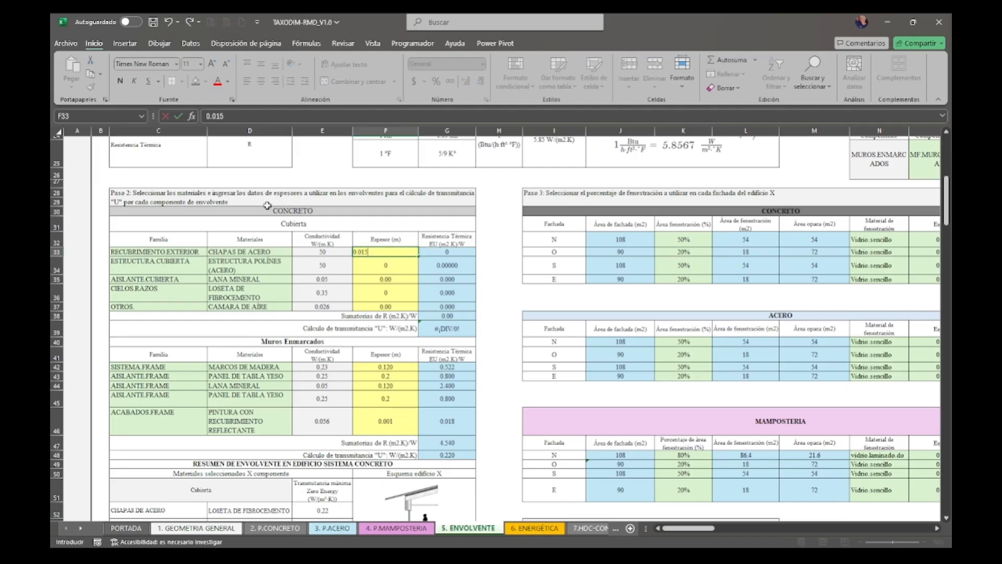
pyautogui.press('Return')
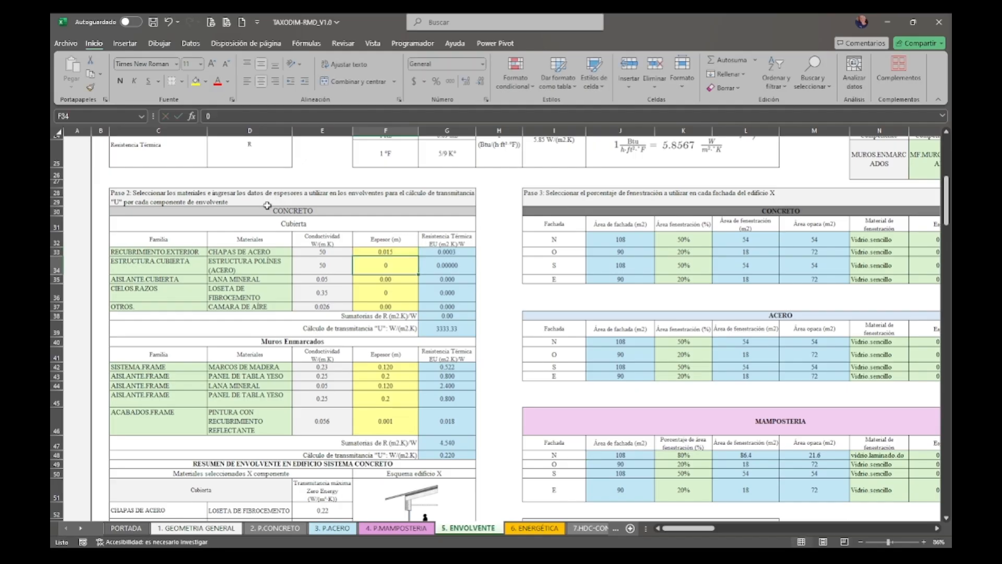
pyautogui.write('0')
pyautogui.press('Return')
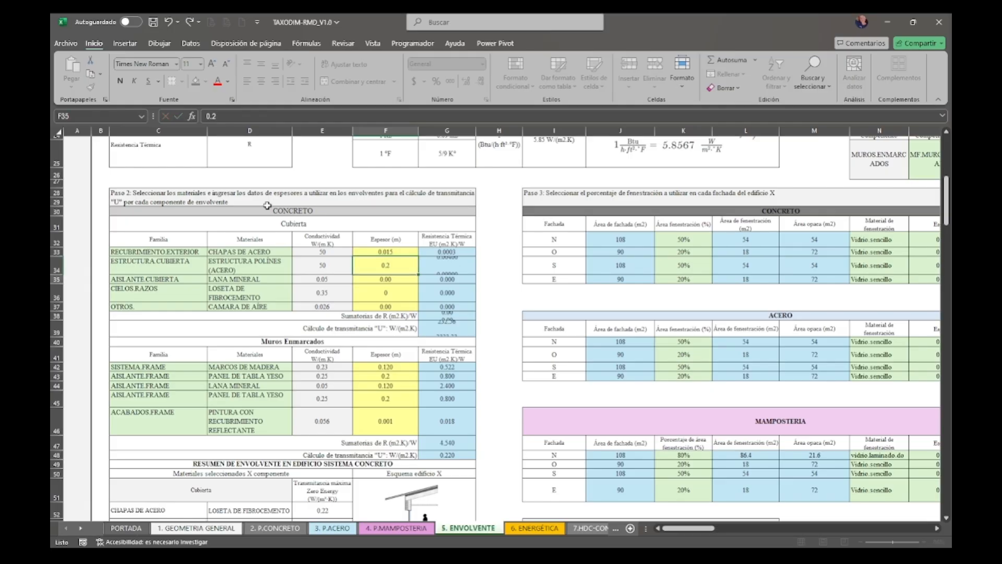
# Set the concrete roof thicknesses to 0.00 for LANA MINERAL, 0.005 for LOSETA DE FIBROCEMENTO and 0.1 for CAMARA DE AÍRE.
pyautogui.write('0')
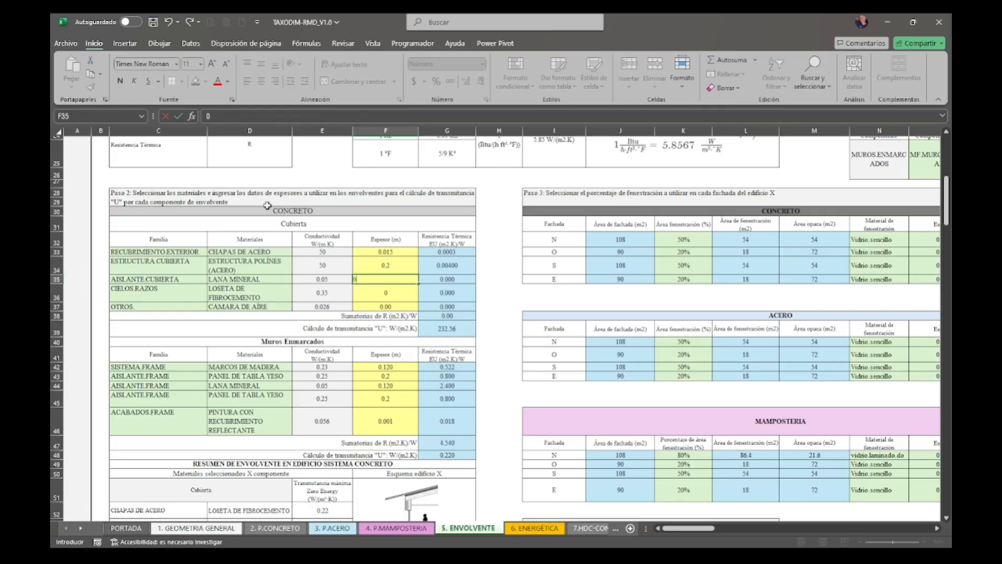
pyautogui.write('.00')
pyautogui.press('Return')
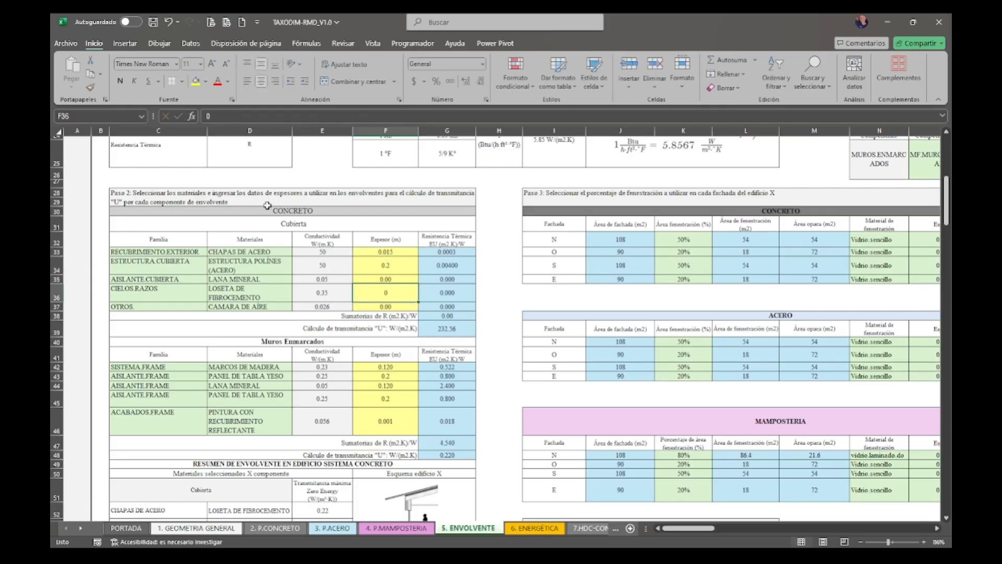
pyautogui.write('0.005')
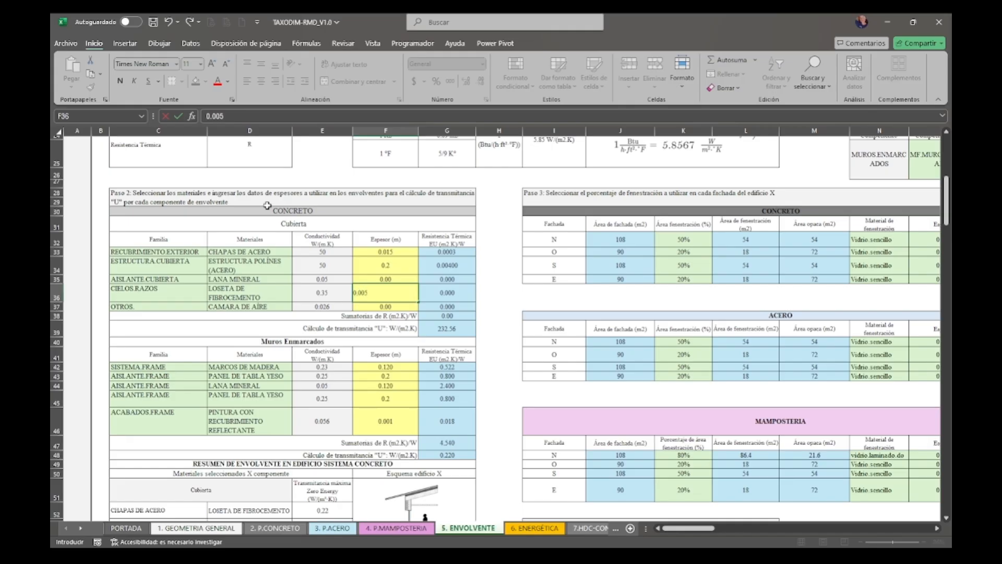
pyautogui.press('Return')
pyautogui.write('0')
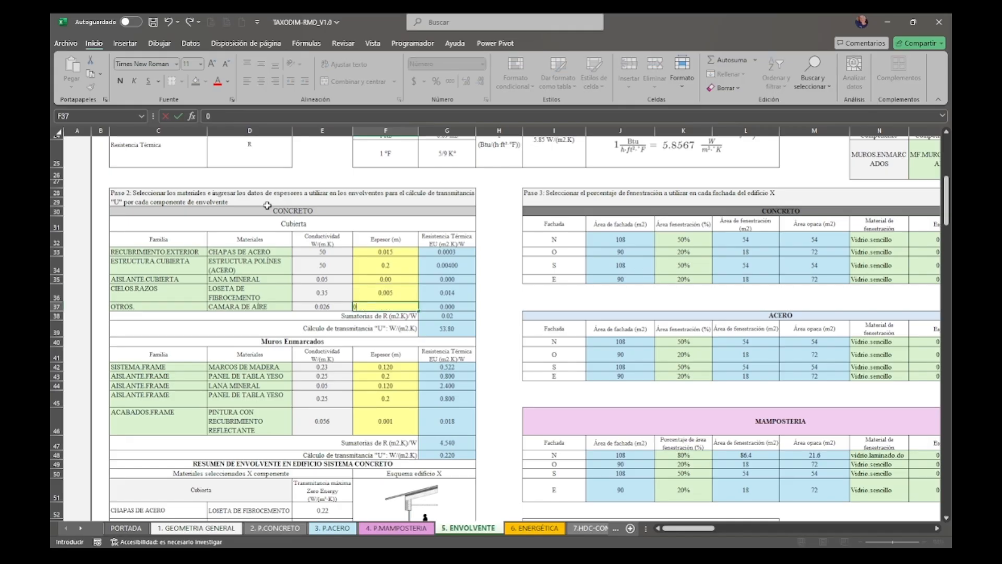
pyautogui.write('.1')
pyautogui.press('Return')
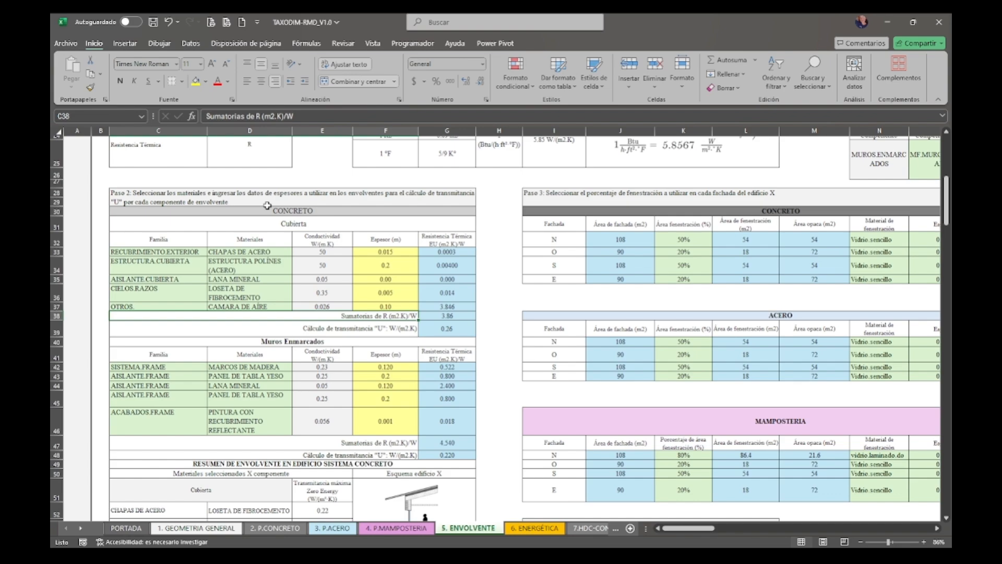
# Examine the concrete roof's "U" calculation and compare the roof and framed-wall transmittances with their Zero Energy maximums in the envelope summary.
pyautogui.click(439, 327)
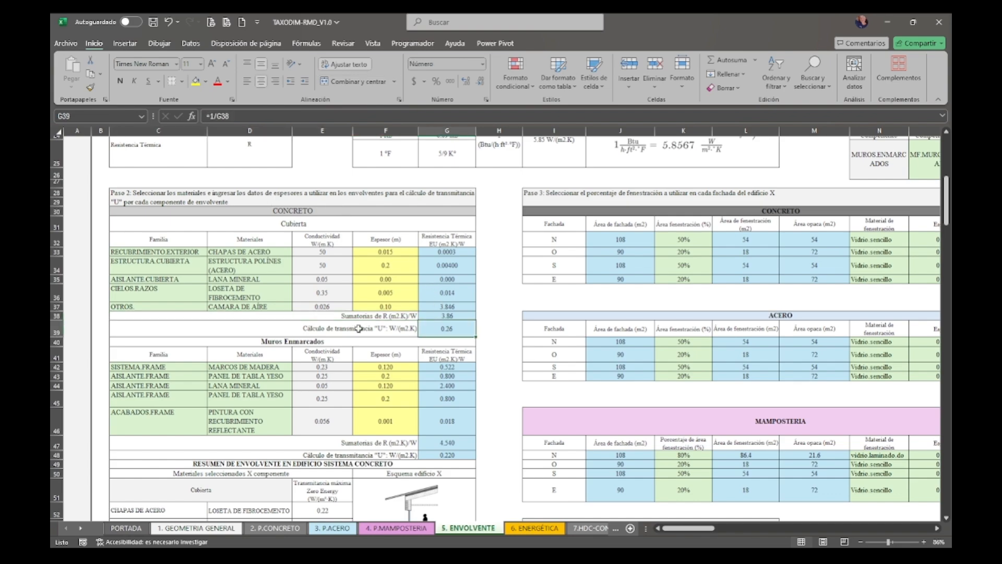
pyautogui.scroll(-2, 358, 328)
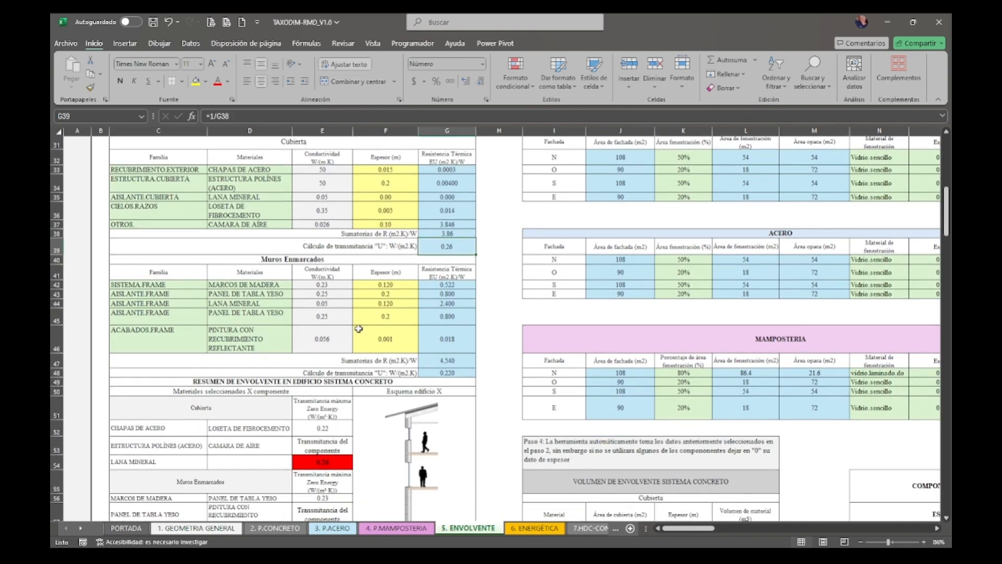
pyautogui.scroll(-1, 358, 328)
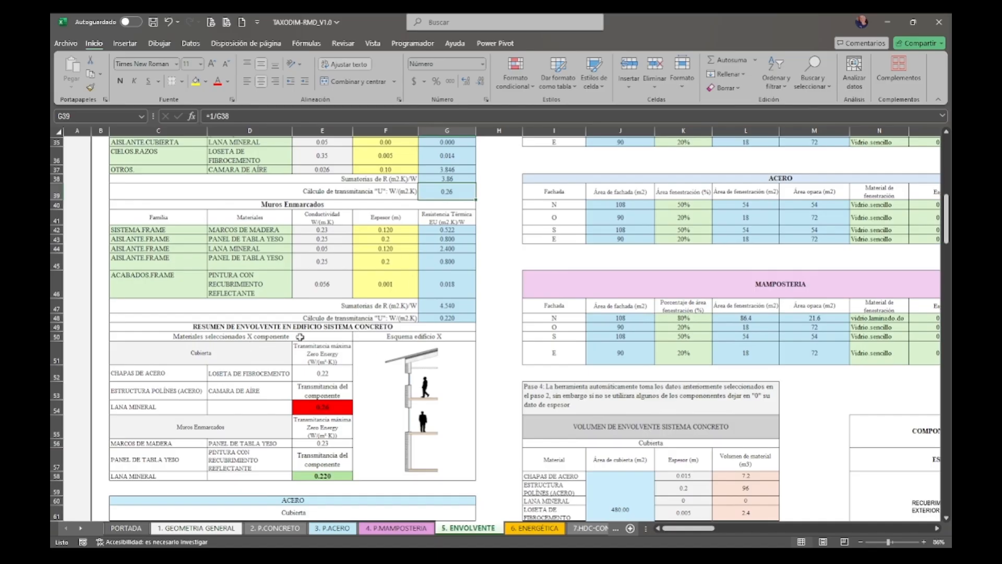
pyautogui.click(333, 408)
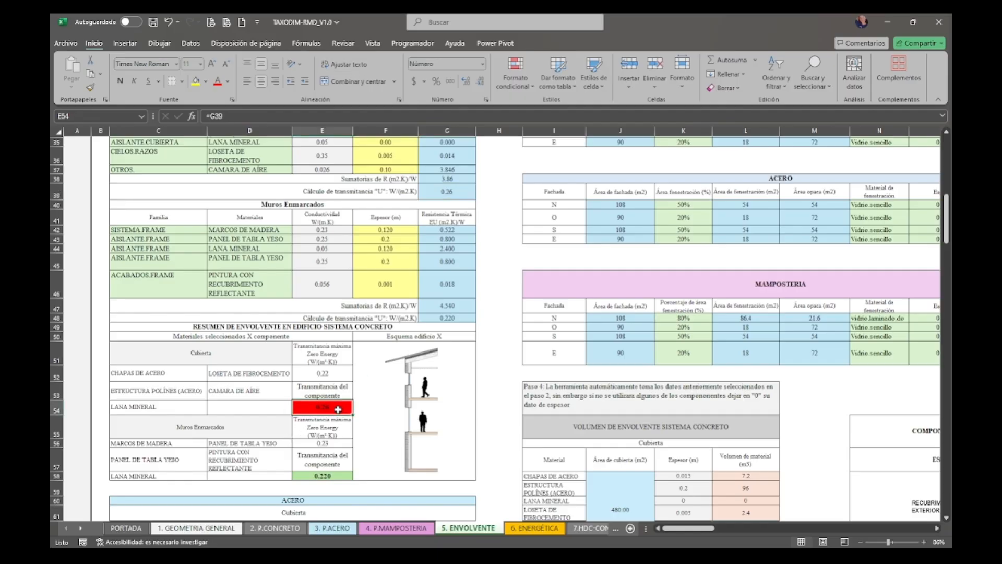
pyautogui.click(330, 477)
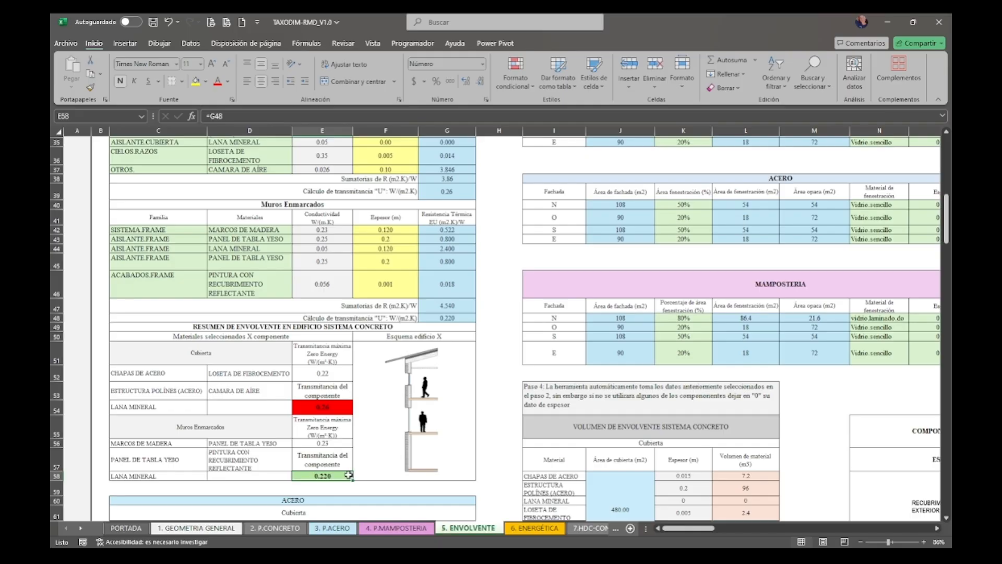
pyautogui.click(337, 409)
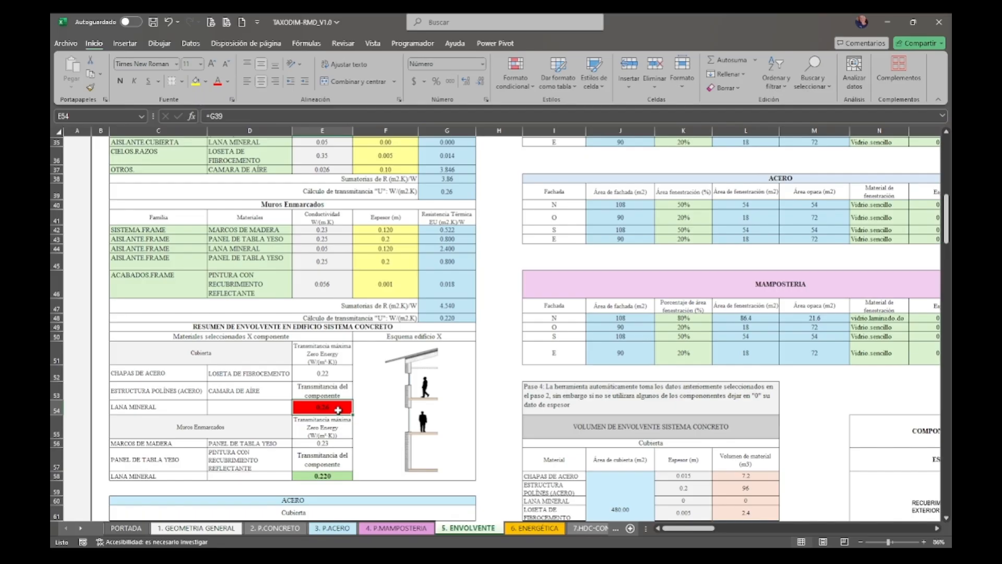
pyautogui.scroll(2, 417, 245)
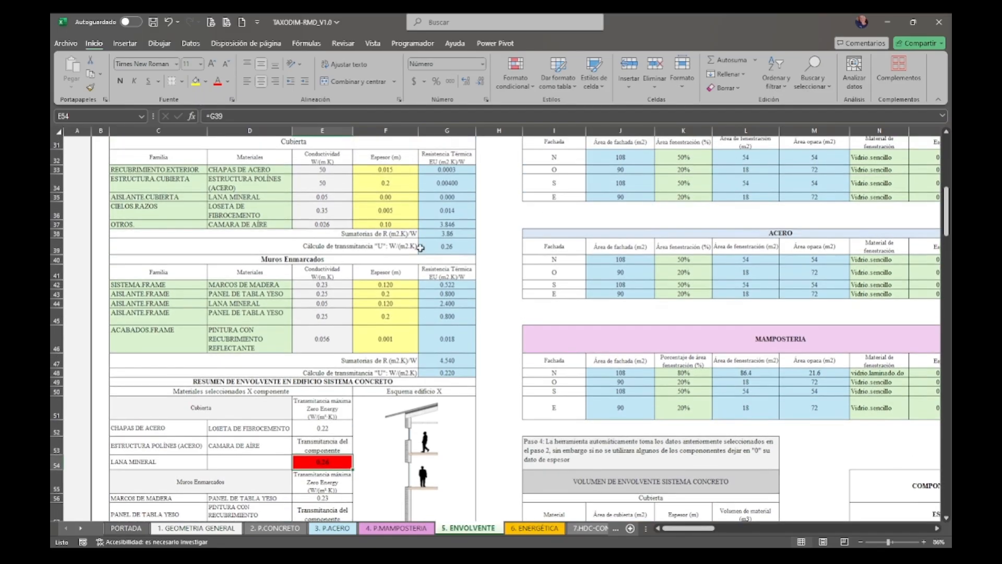
pyautogui.scroll(1, 420, 248)
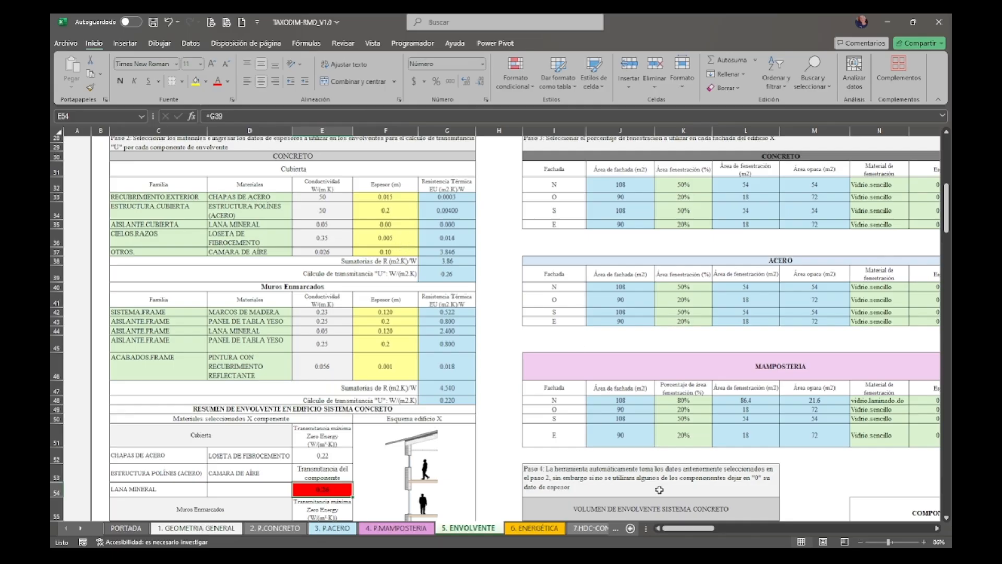
# Review the façade orientations and the fenestration percentage options for façades N and O in the CONCRETO table of Paso 3.
pyautogui.moveTo(678, 530); pyautogui.dragTo(696, 532)
pyautogui.scroll(1, 383, 362)
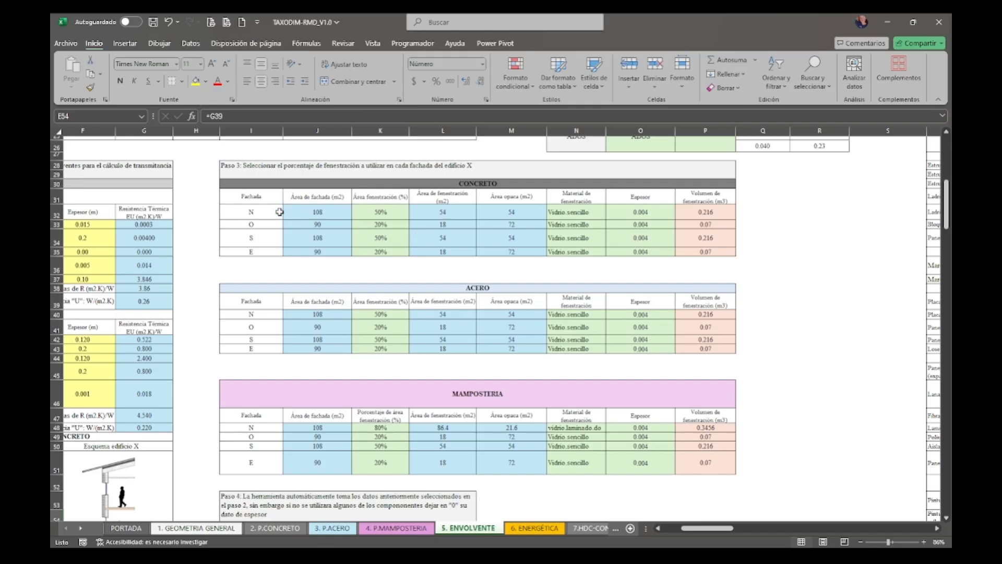
pyautogui.moveTo(263, 201); pyautogui.dragTo(259, 253)
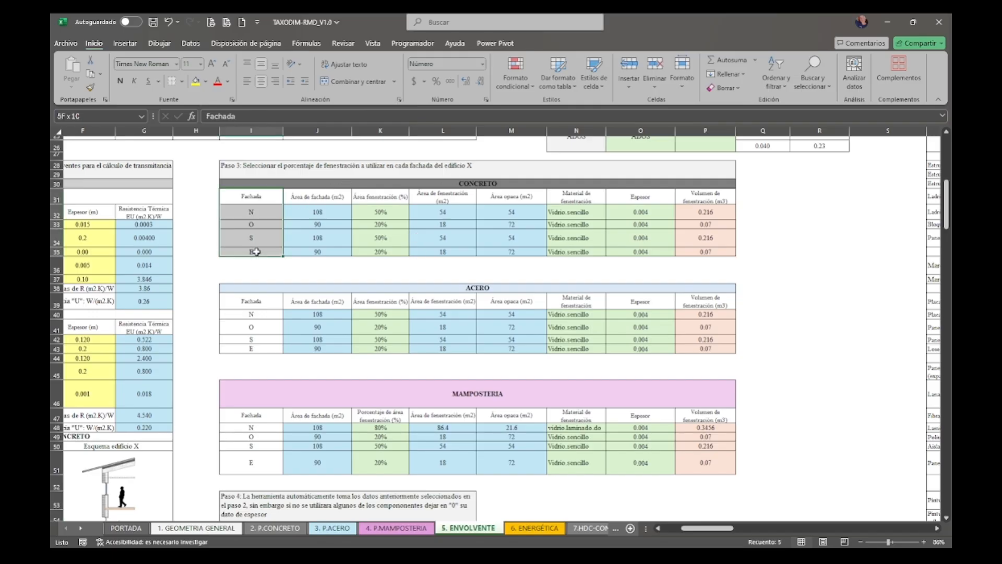
pyautogui.click(396, 213)
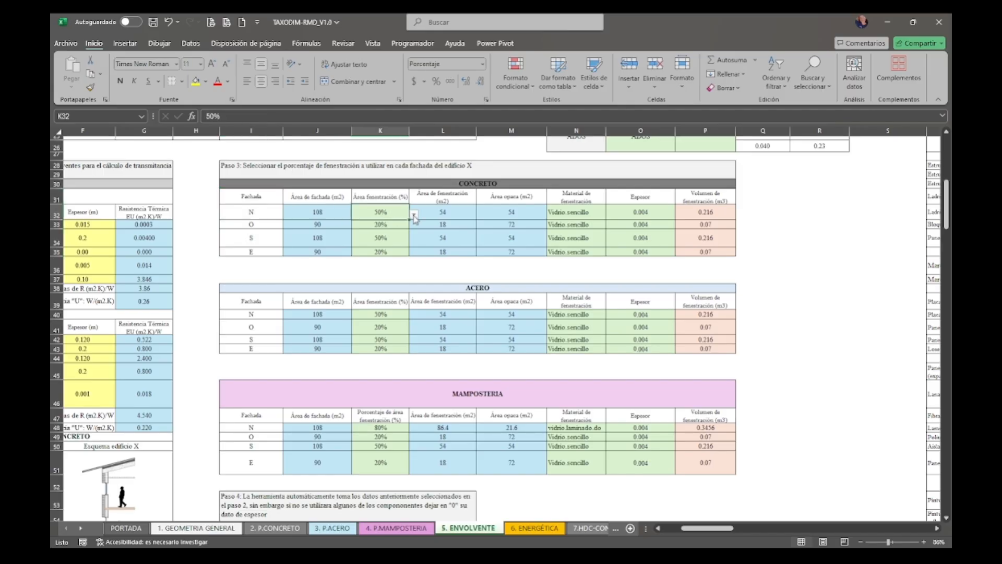
pyautogui.click(395, 228)
pyautogui.click(414, 214)
pyautogui.click(386, 233)
pyautogui.click(406, 223)
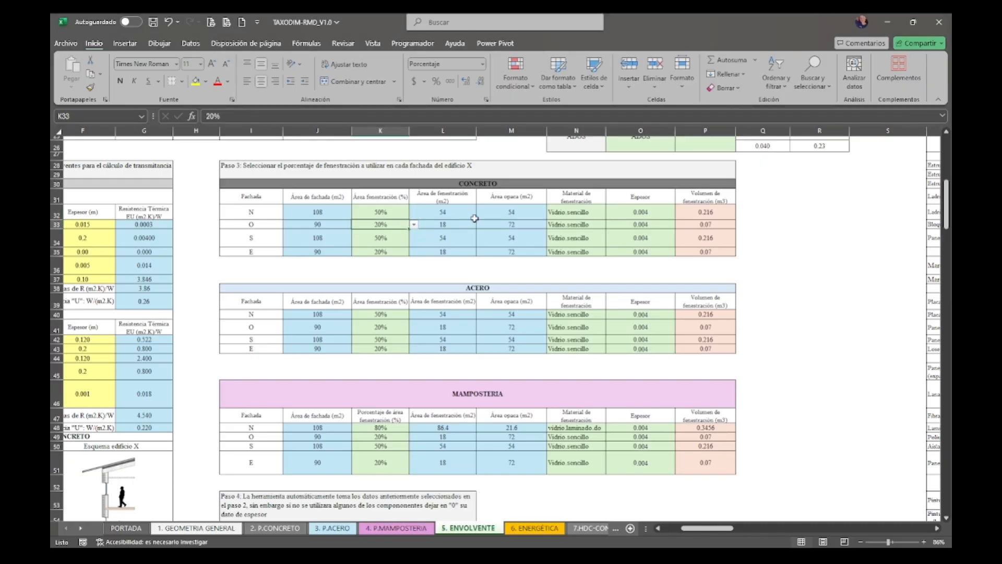
# Change the fenestration material of the N façade in the Paso 3 CONCRETO table to vidrio.laminado.doble.hoja.
pyautogui.click(579, 213)
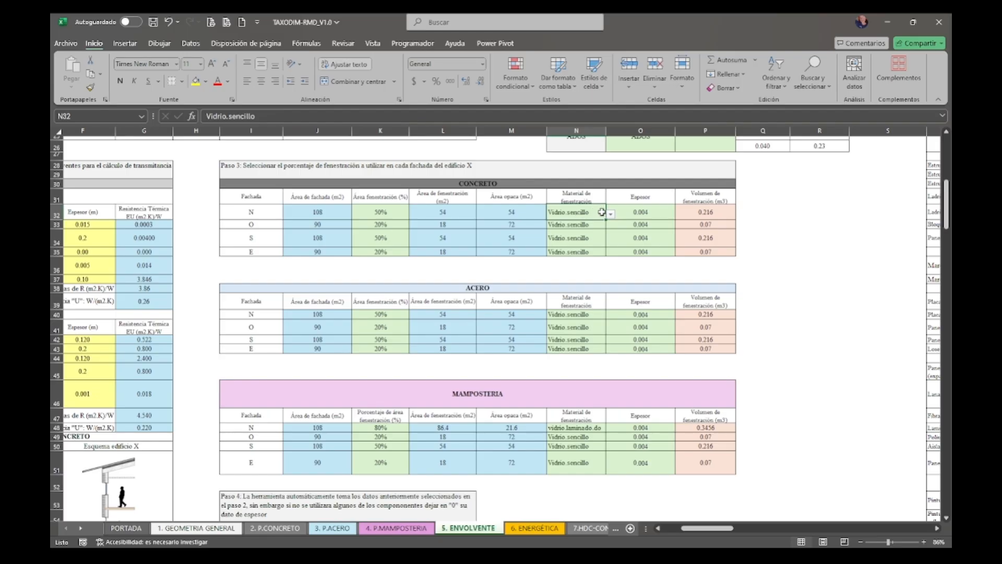
pyautogui.moveTo(452, 212); pyautogui.dragTo(522, 214)
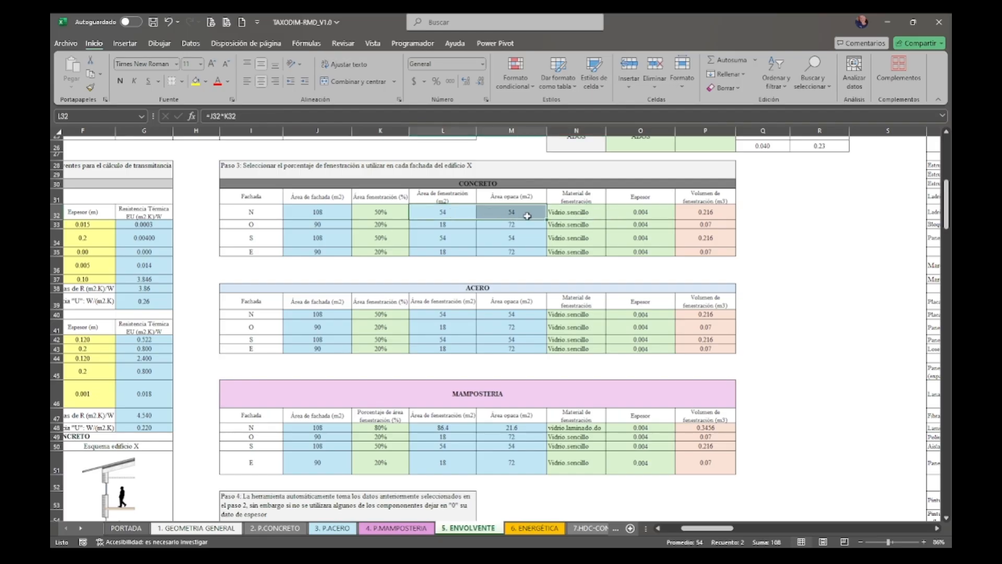
pyautogui.click(578, 213)
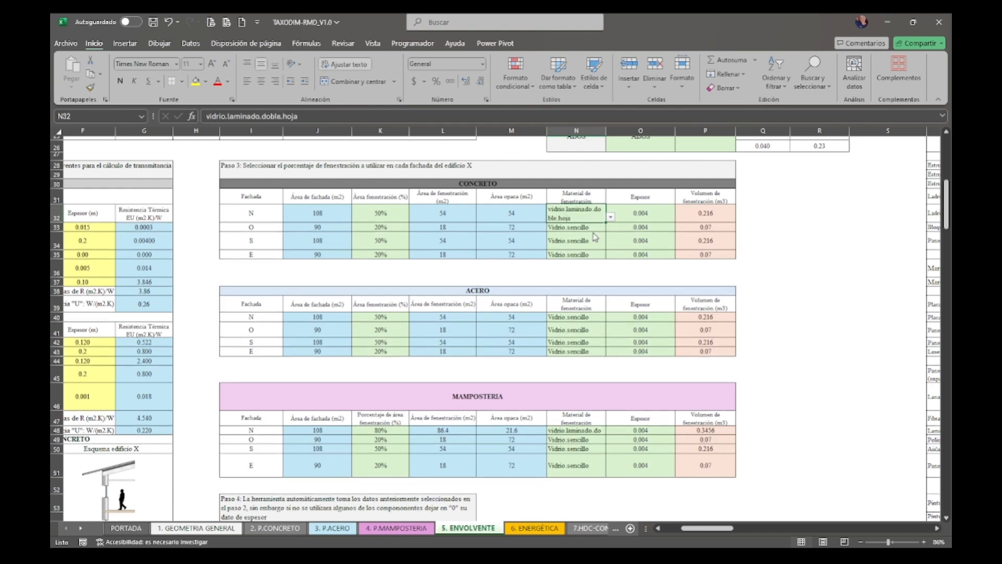
# Undo the last fenestration material change for the N façade in the Paso 3 CONCRETO table.
pyautogui.hotkey('ctrl', 'z')
# Try another thickness option for the N façade's fenestration in the CONCRETO table and undo it.
pyautogui.press('Right')
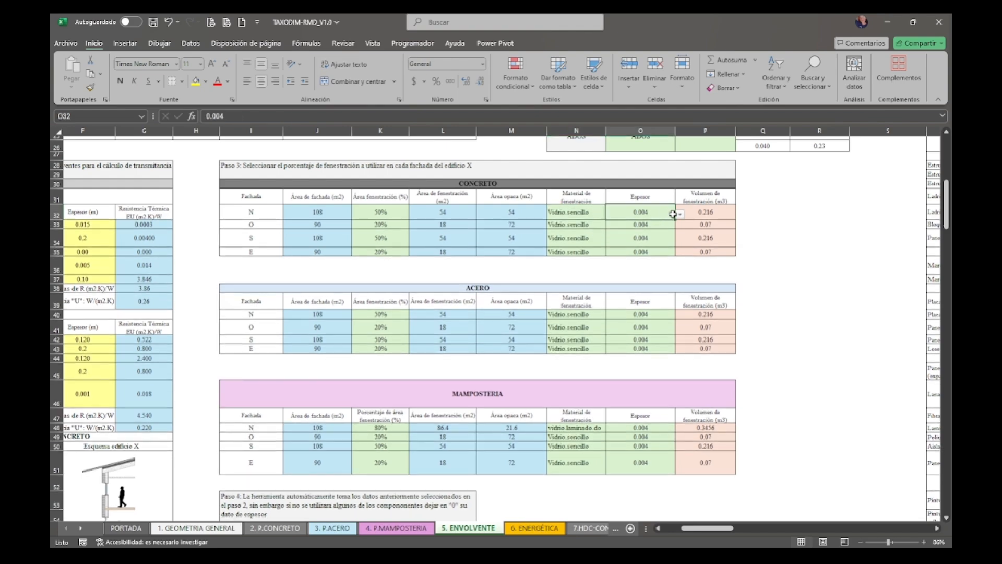
pyautogui.click(680, 214)
pyautogui.click(666, 227)
pyautogui.hotkey('ctrl', 'z')
# Review the fenestration volumes of the façades in the CONCRETO and ACERO tables of Paso 3.
pyautogui.moveTo(726, 201); pyautogui.dragTo(725, 252)
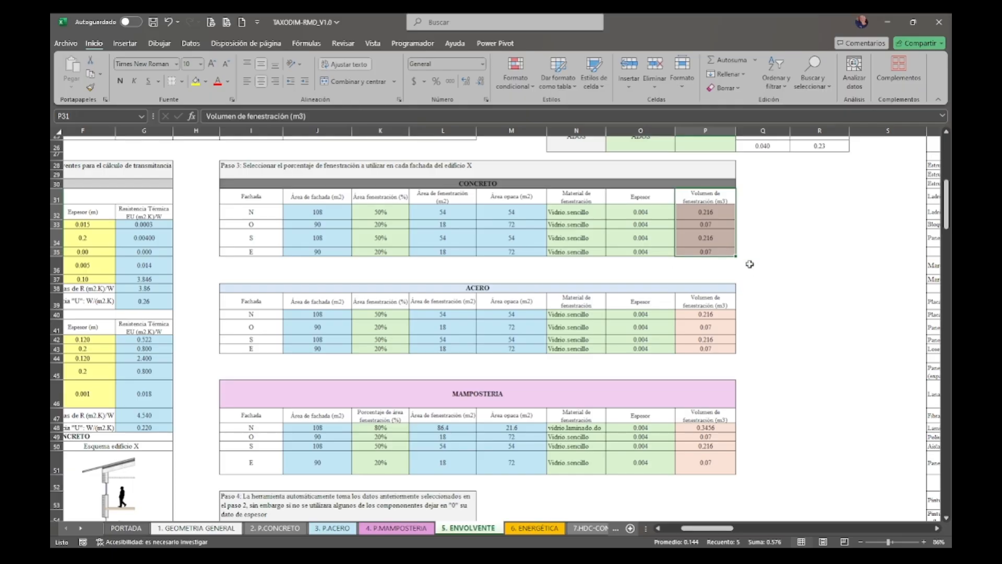
pyautogui.moveTo(727, 296); pyautogui.dragTo(718, 348)
pyautogui.scroll(-3, 596, 384)
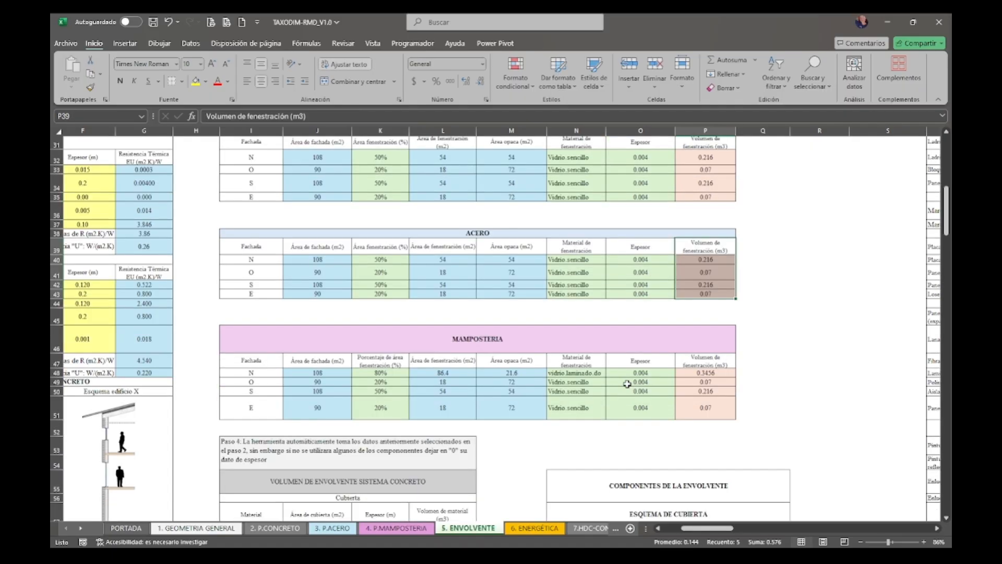
pyautogui.scroll(-5, 597, 383)
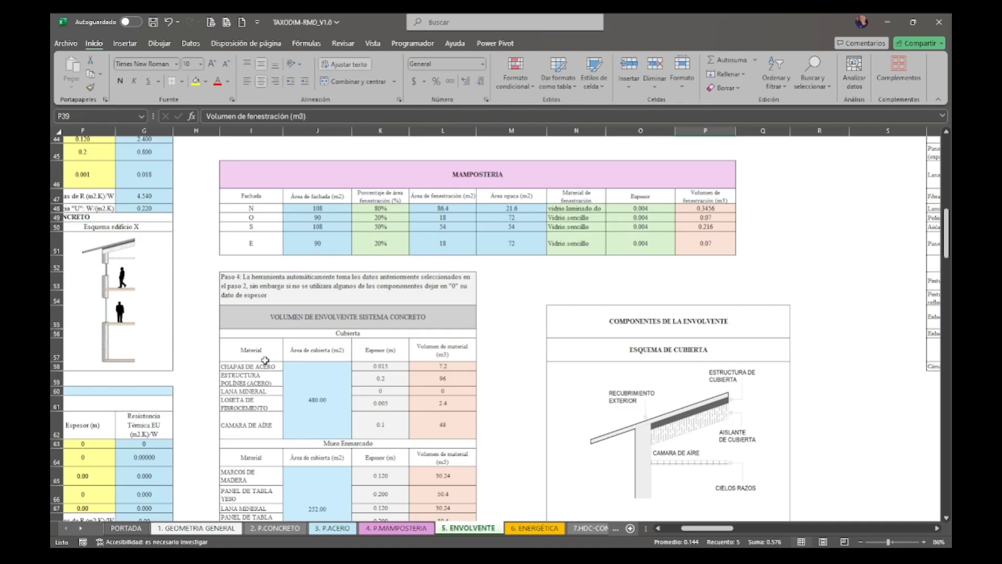
# Examine the Paso 4 envelope volume tables for the concrete, steel and masonry systems, covering roof and framed wall.
pyautogui.scroll(-1, 266, 359)
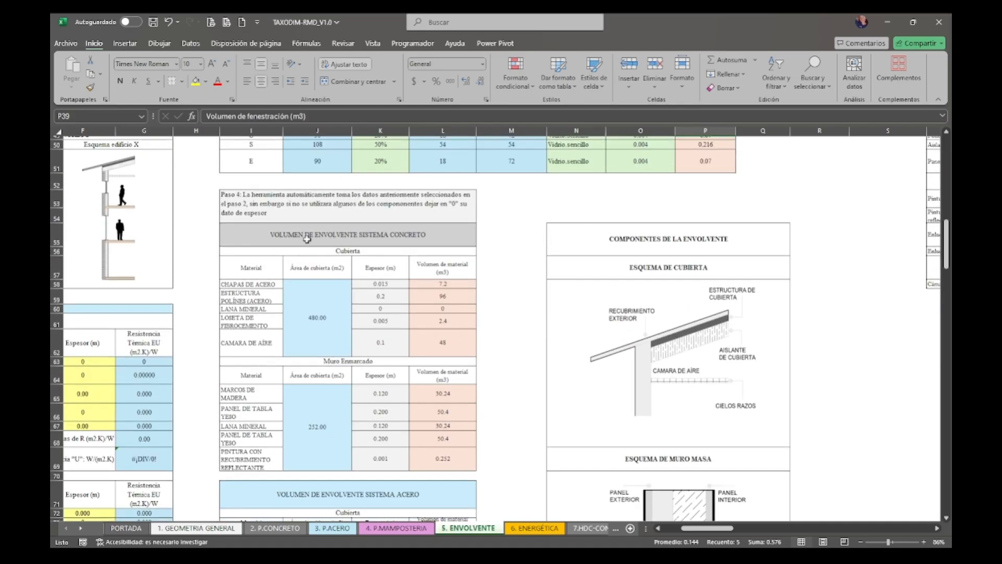
pyautogui.click(360, 240)
pyautogui.scroll(-1, 378, 243)
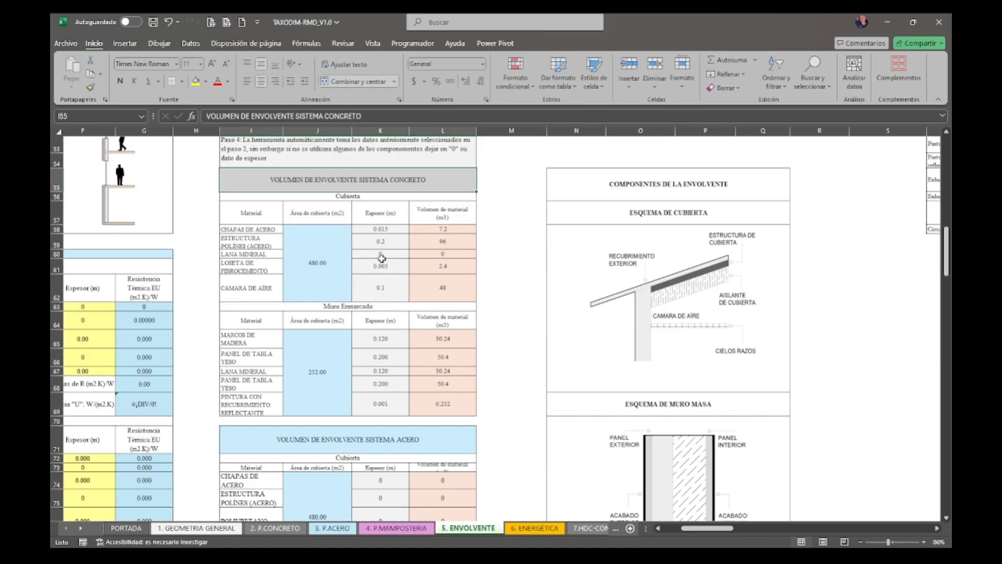
pyautogui.click(405, 437)
pyautogui.scroll(-6, 406, 433)
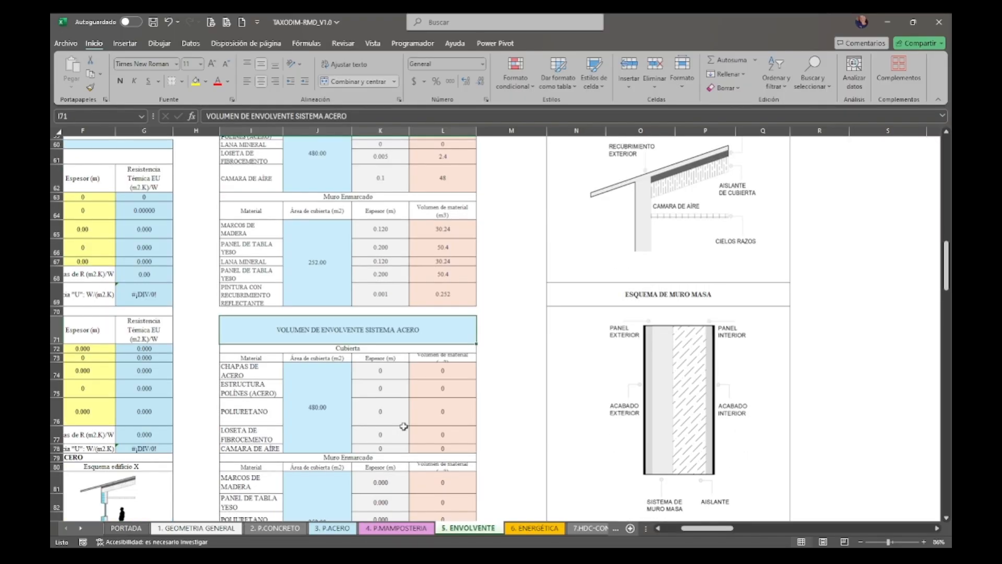
pyautogui.click(410, 401)
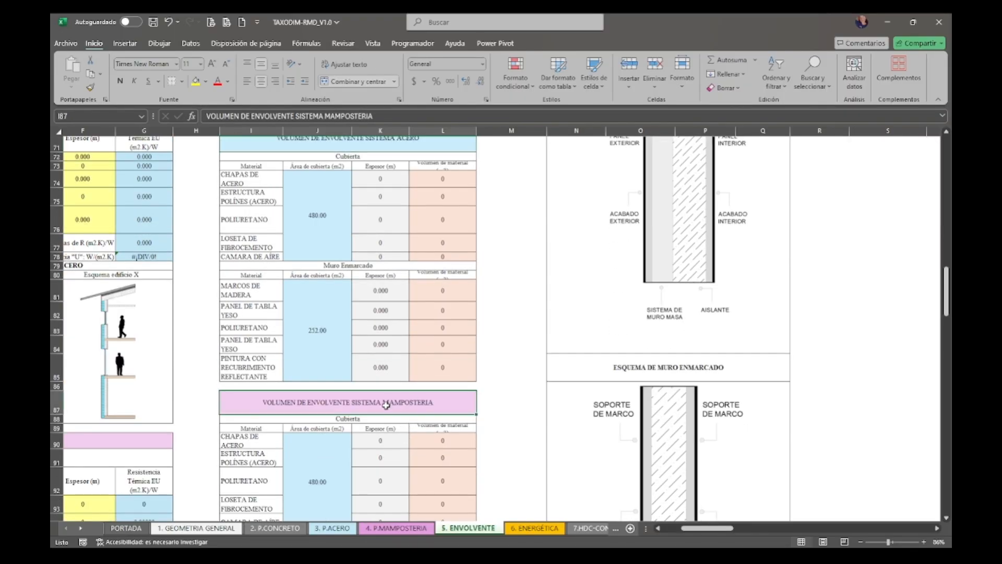
pyautogui.scroll(-2, 387, 405)
pyautogui.scroll(-1, 387, 405)
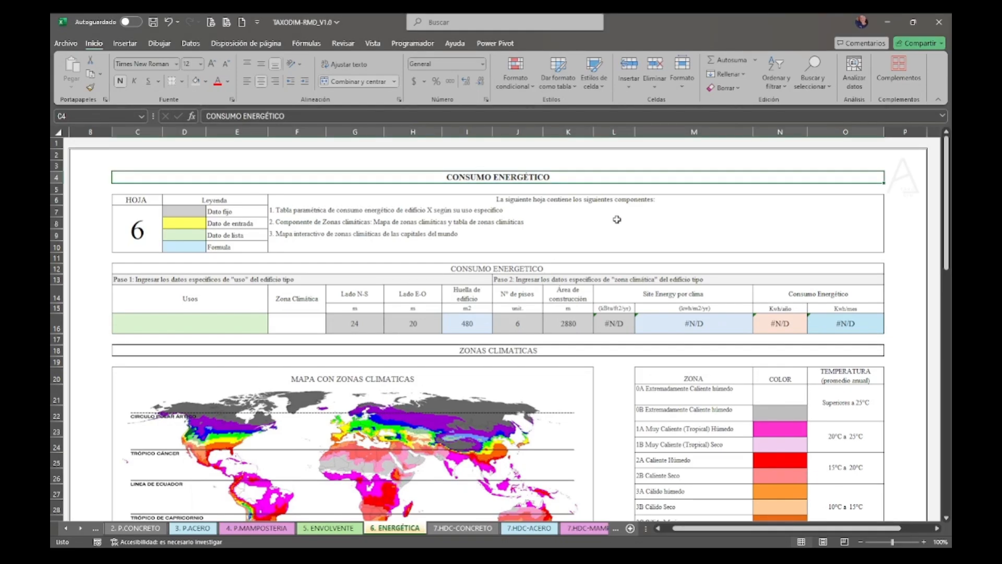
# In the energy consumption table, set the building use to MULTIFAMILIARES and the climate zone to MF1A.
pyautogui.click(253, 326)
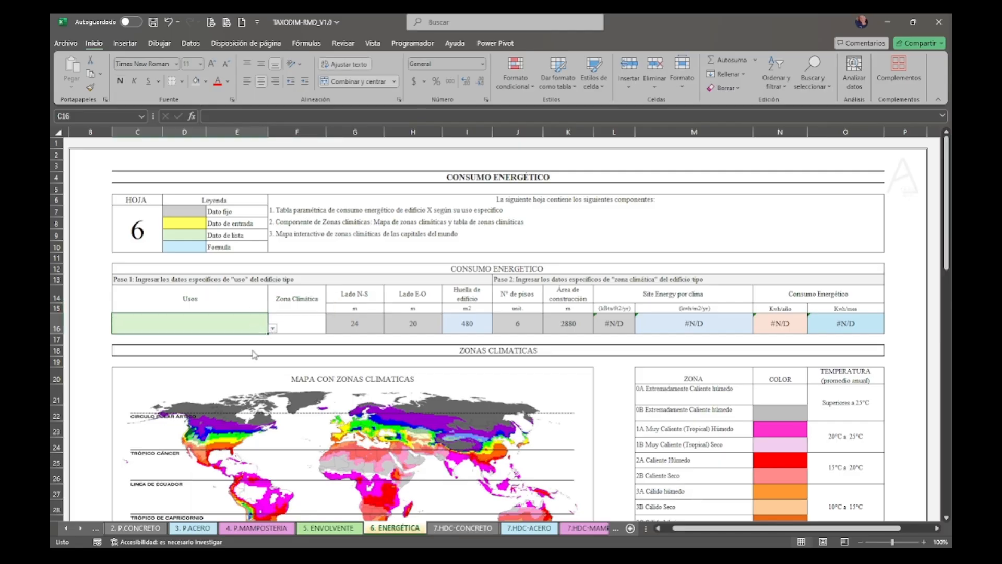
pyautogui.write('MULTIFAMILIARES')
pyautogui.click(305, 323)
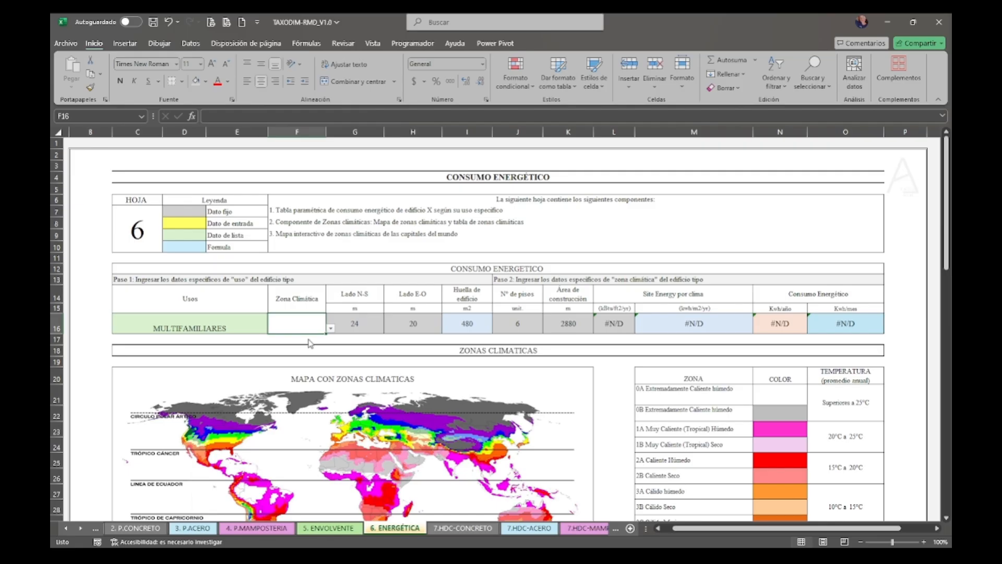
pyautogui.click(309, 340)
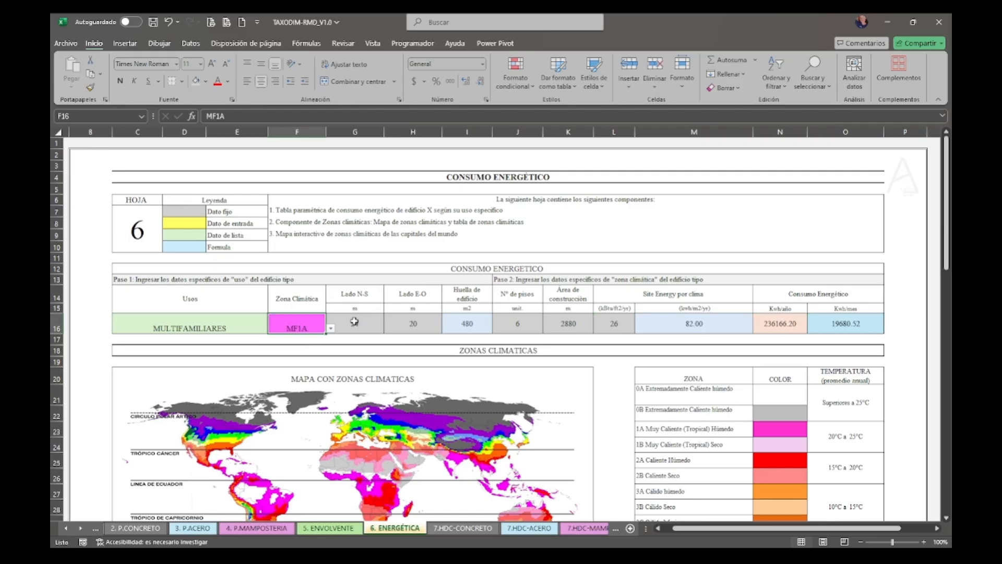
# Examine the site energy, building footprint, construction area and the yearly and monthly energy consumption of the building.
pyautogui.click(616, 326)
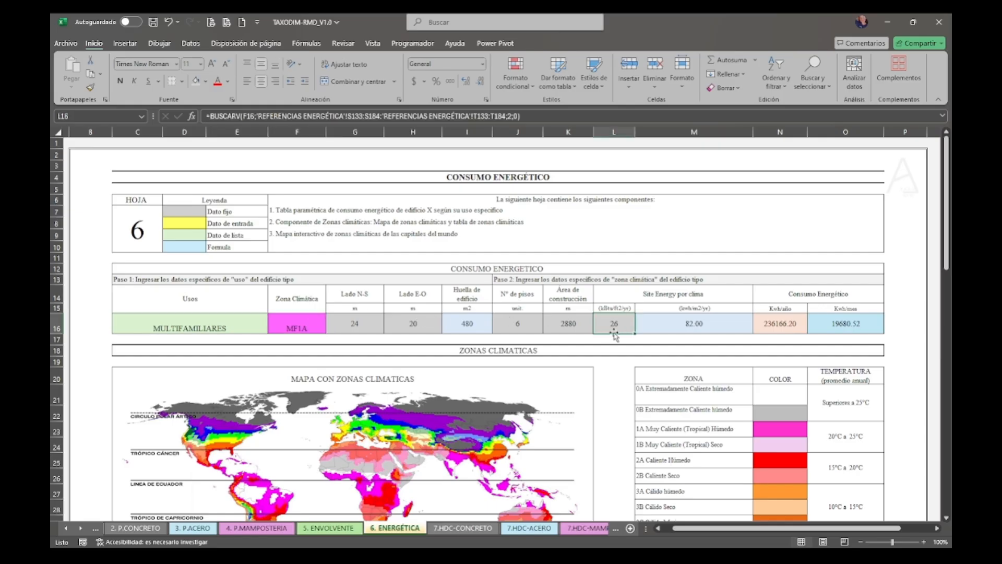
pyautogui.click(483, 325)
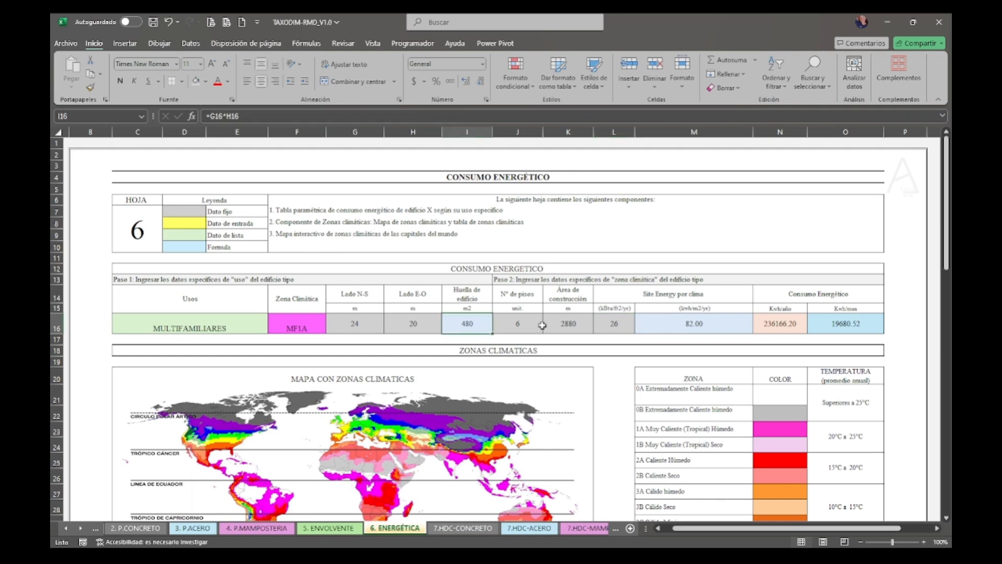
pyautogui.click(564, 325)
pyautogui.click(684, 326)
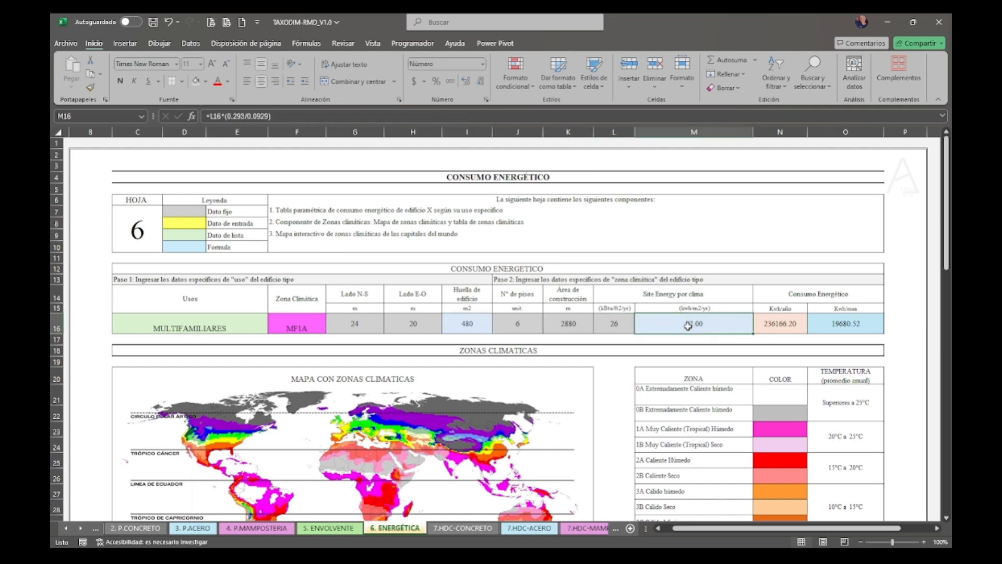
pyautogui.moveTo(781, 306); pyautogui.dragTo(779, 326)
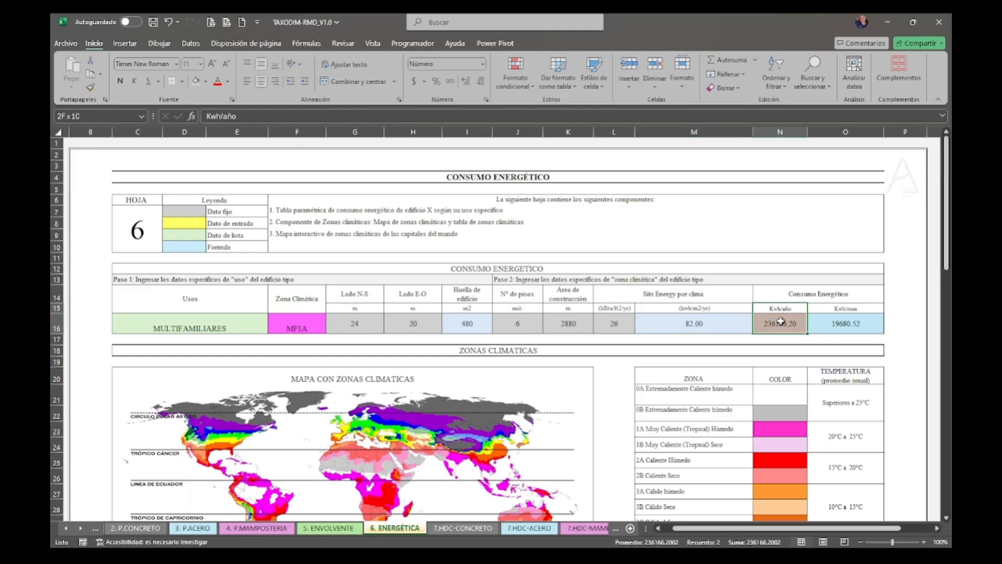
pyautogui.moveTo(869, 310); pyautogui.dragTo(866, 325)
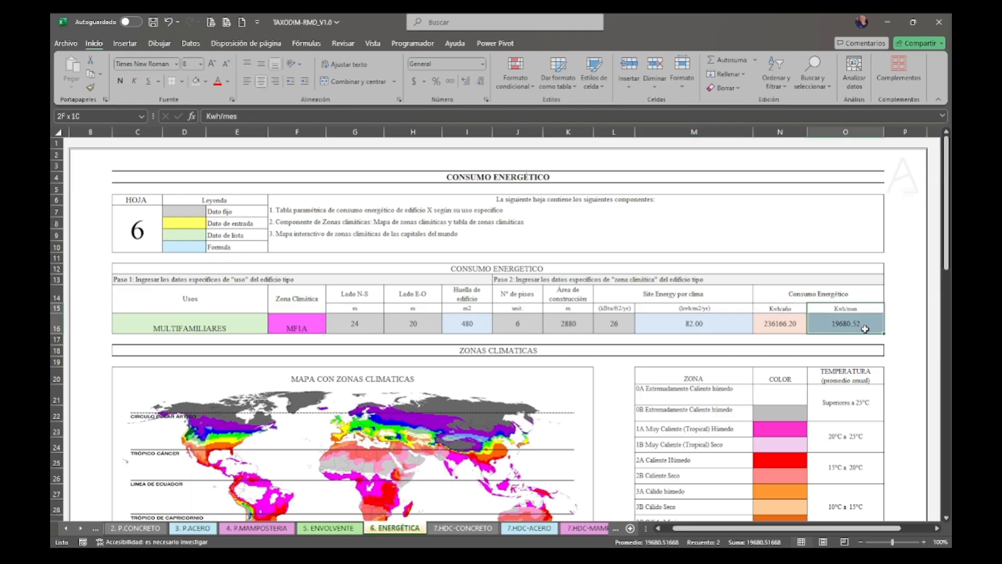
pyautogui.click(901, 326)
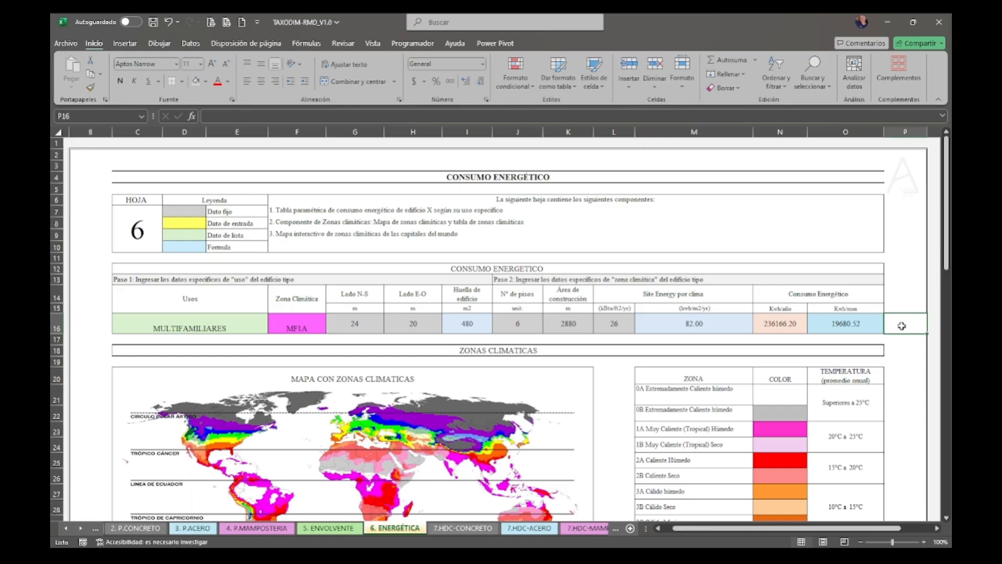
# Filter the interactive climate map by the region Centro America and the climate 1A.
pyautogui.scroll(-3, 726, 330)
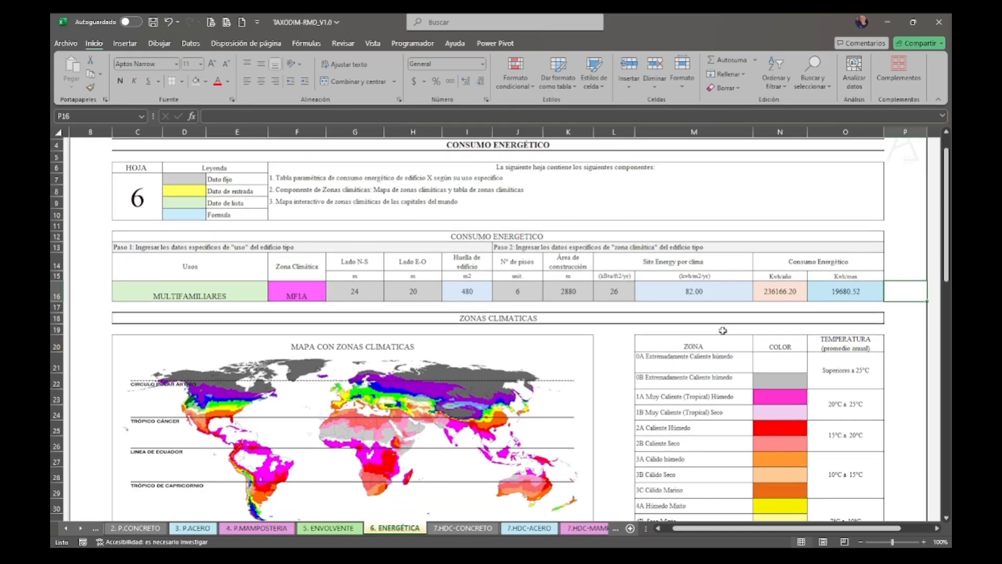
pyautogui.scroll(-3, 722, 330)
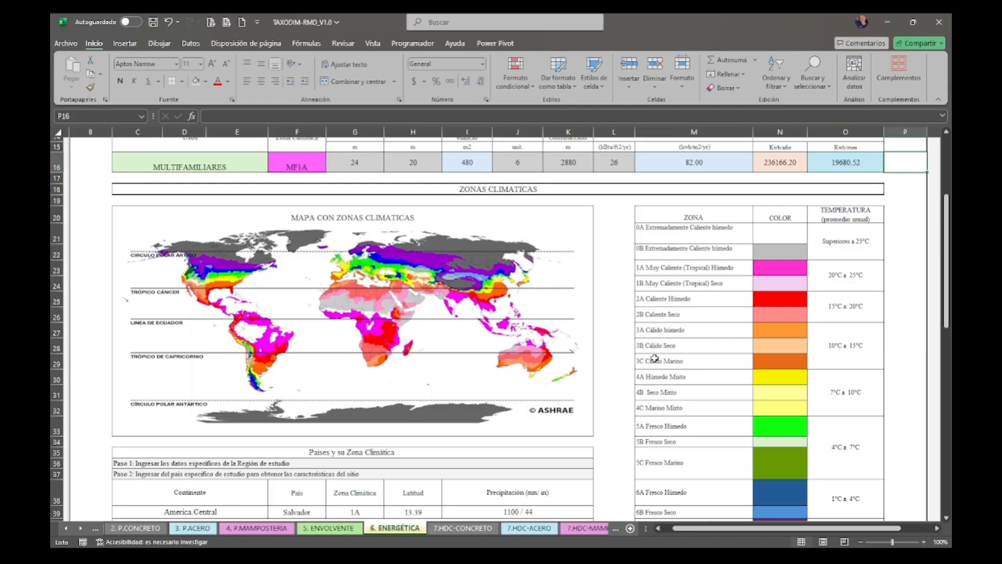
pyautogui.scroll(-6, 569, 374)
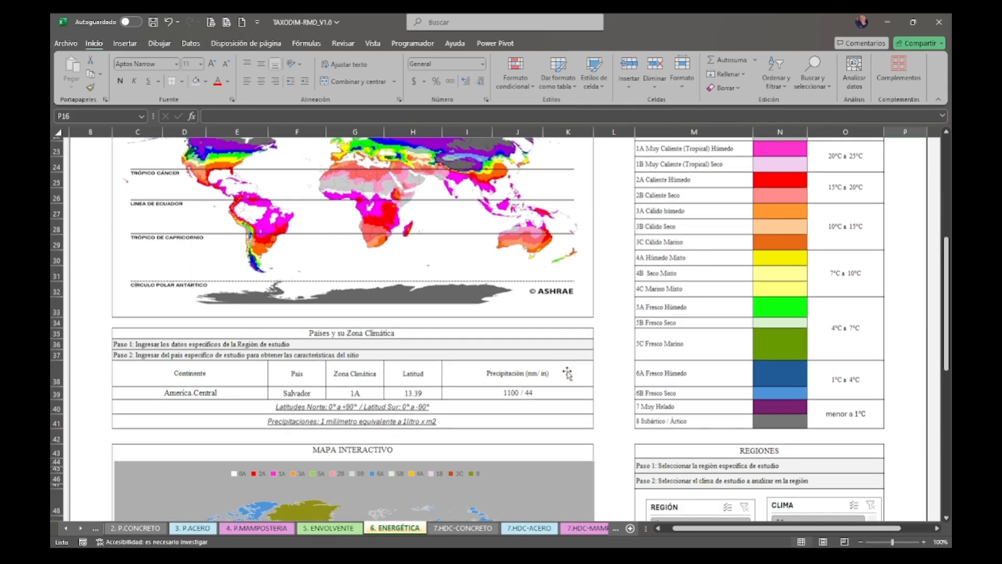
pyautogui.scroll(-1, 568, 374)
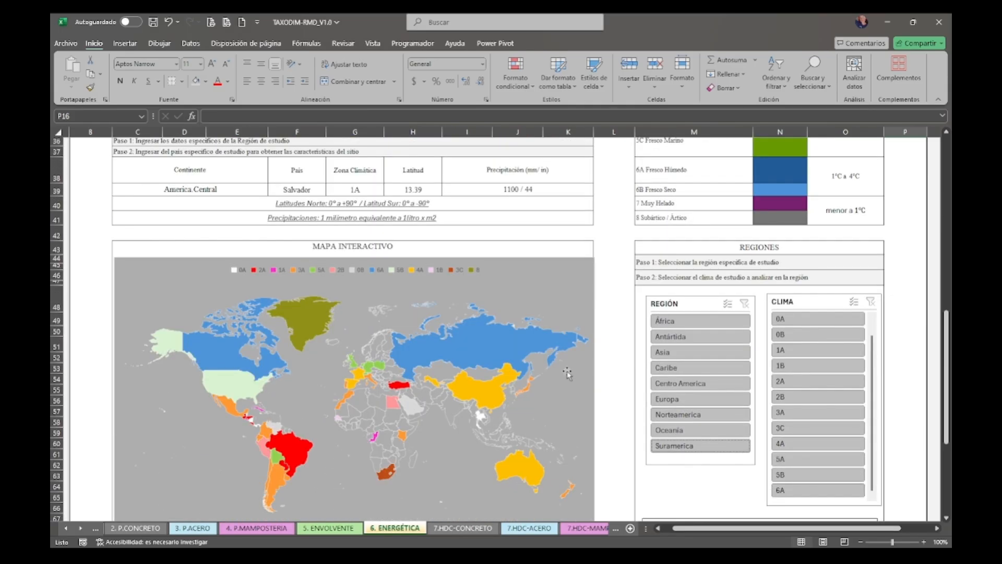
pyautogui.click(691, 386)
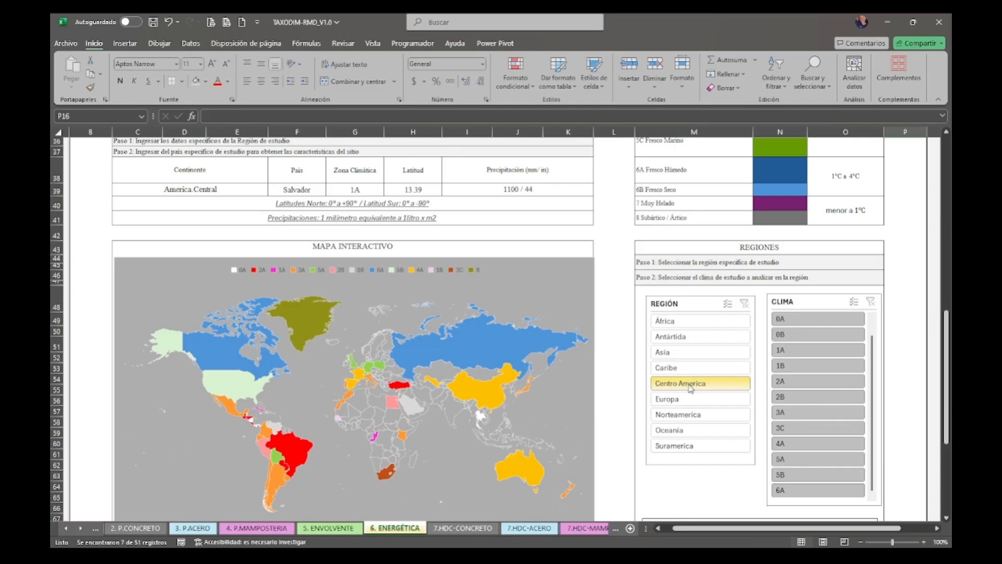
pyautogui.scroll(-1, 635, 401)
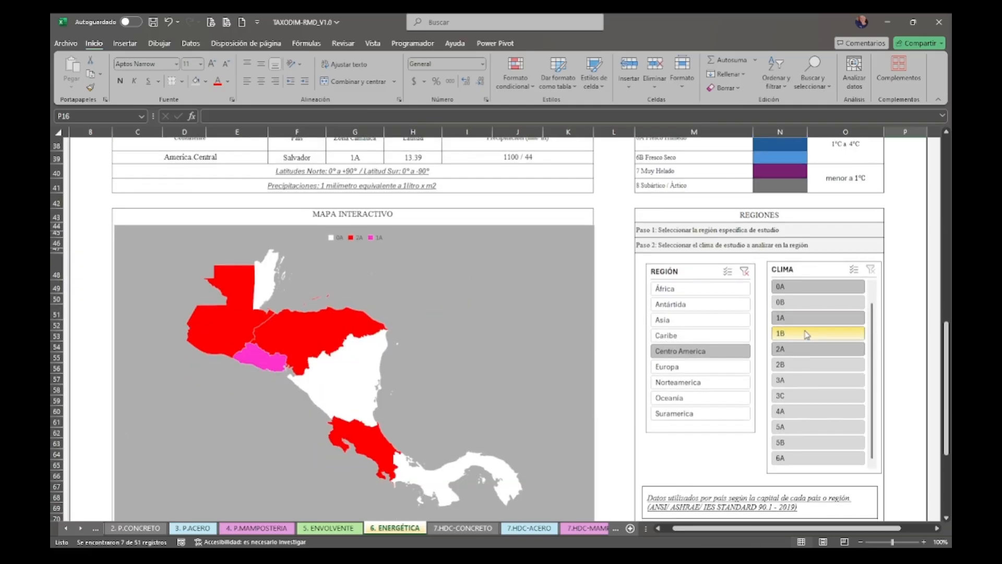
pyautogui.click(804, 316)
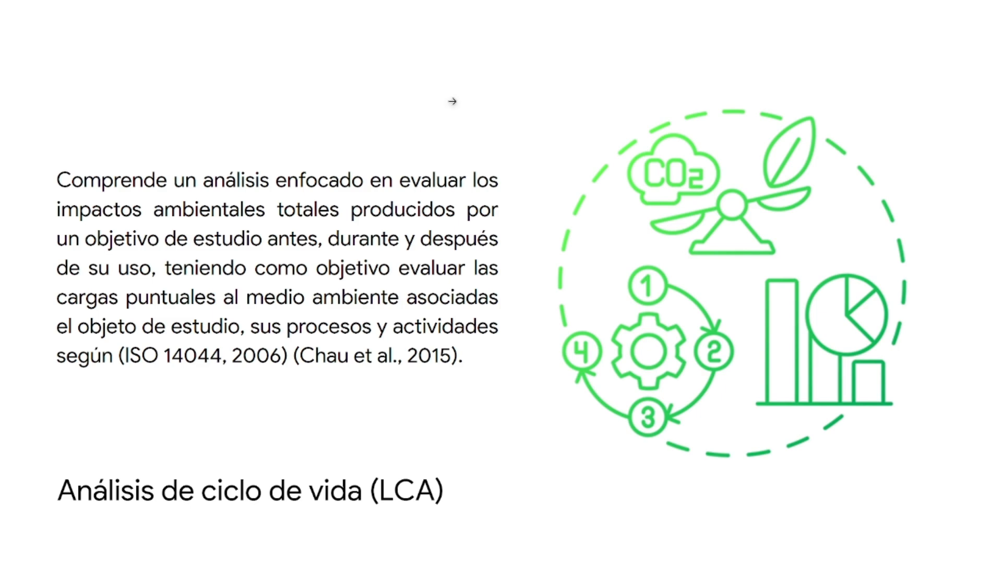
# View the carbon footprint sheets 7.HDC-ACERO and 7.HDC-MAMPOSTERIA.
pyautogui.moveTo(0, 1)
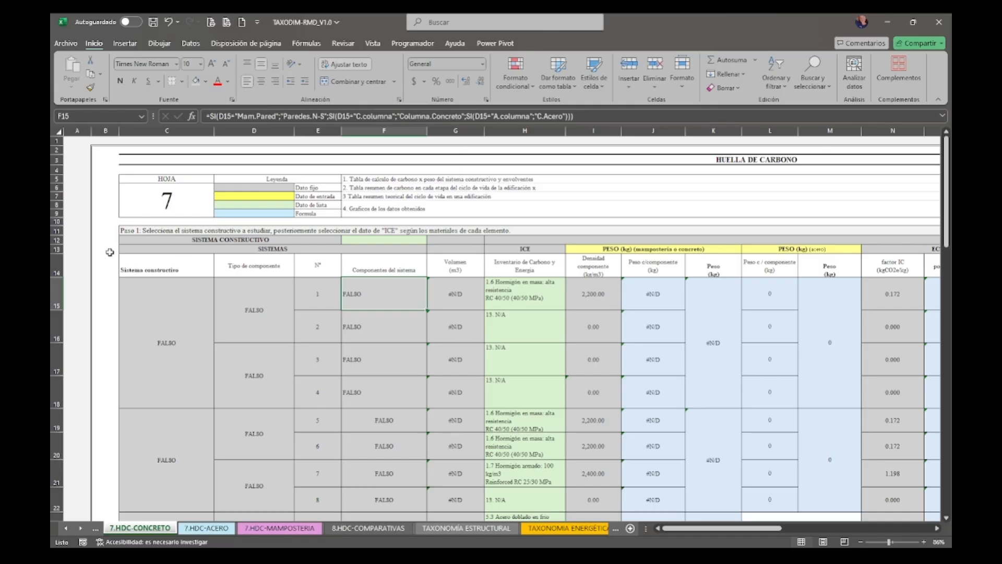
pyautogui.click(208, 528)
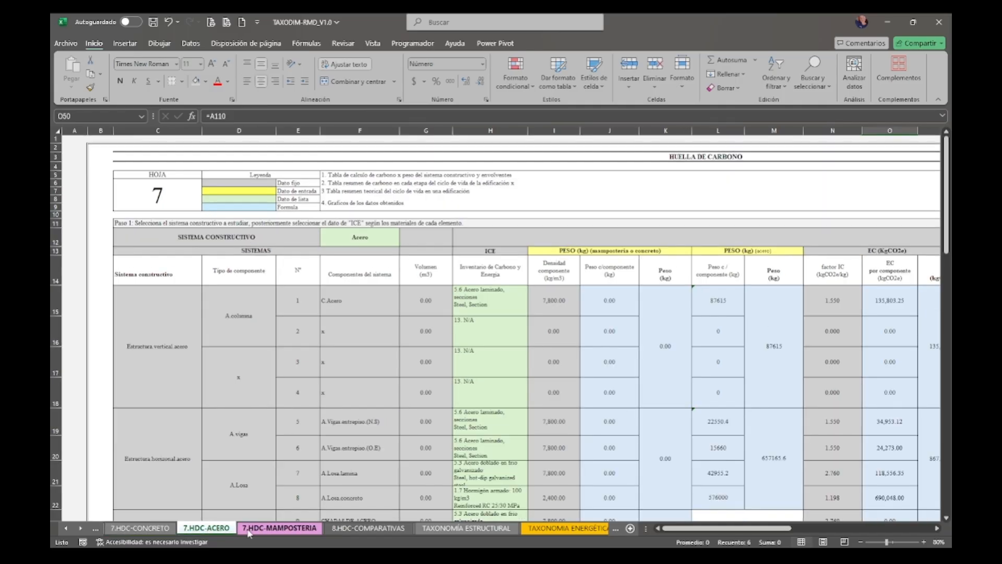
pyautogui.click(263, 530)
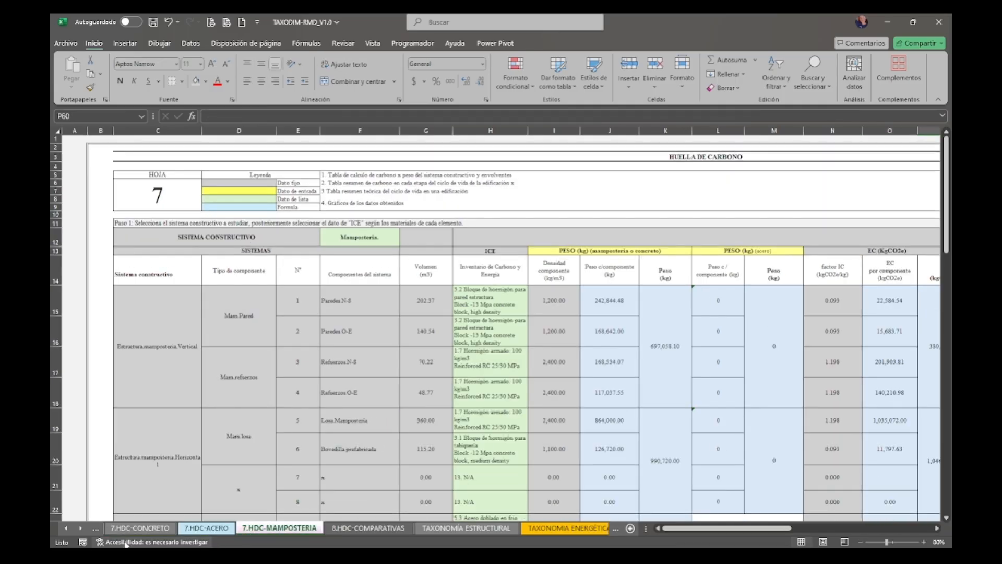
# Set SISTEMA CONSTRUCTIVO to Concreto in the 7.HDC-CONCRETO sheet.
pyautogui.click(136, 529)
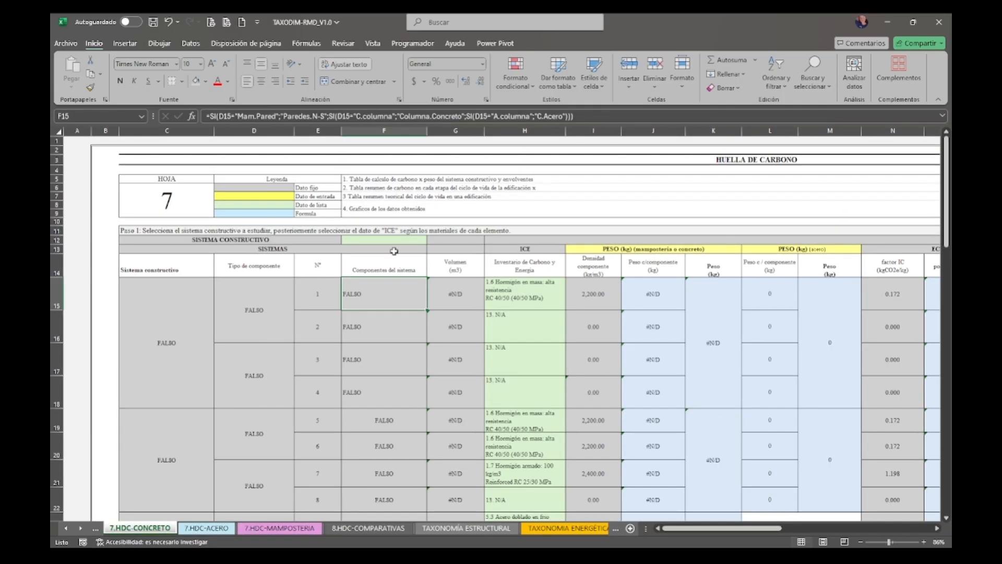
pyautogui.click(424, 239)
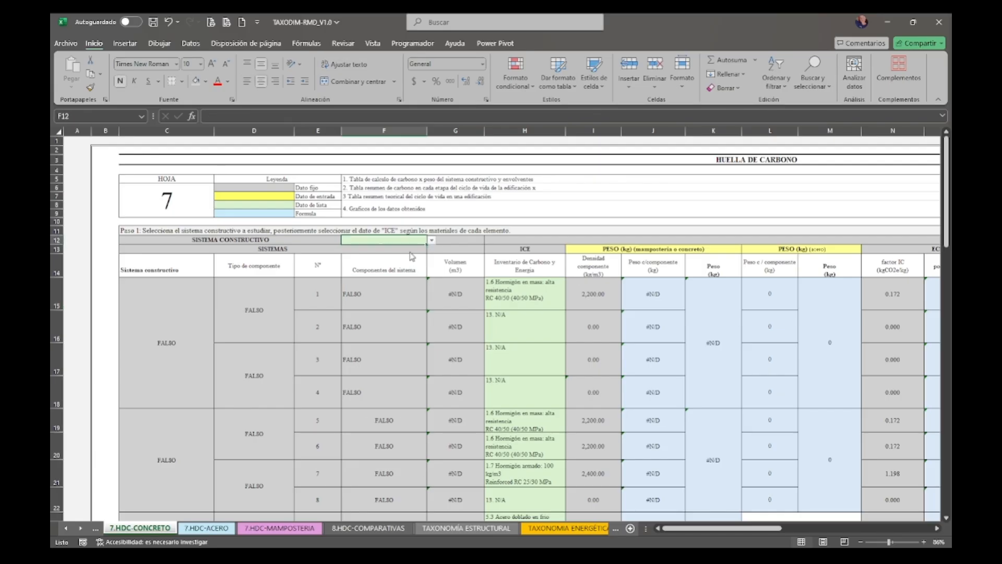
pyautogui.click(412, 256)
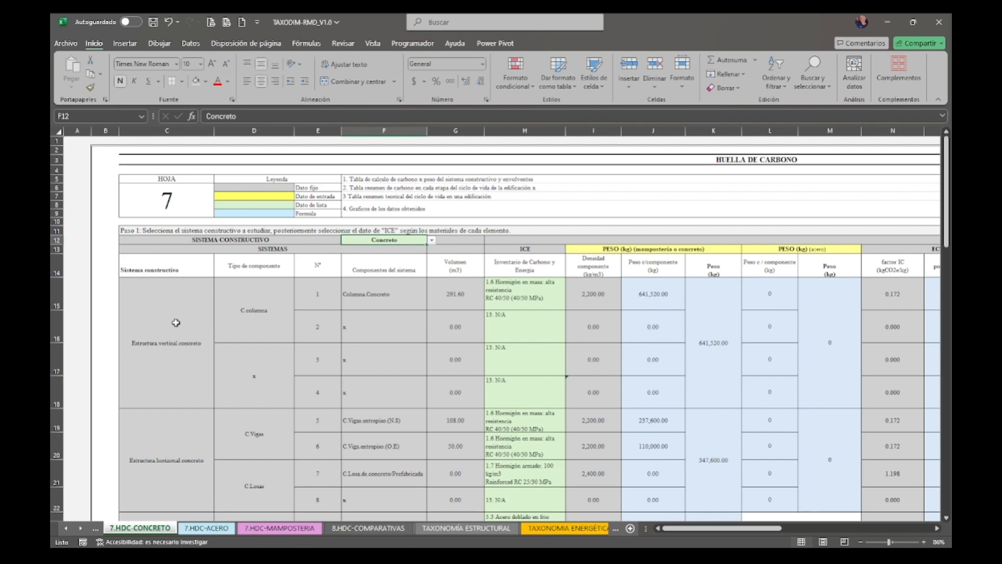
# Review the concrete carbon footprint table's vertical and horizontal structure and its envelope groups: roof, framed walls and façade fenestration.
pyautogui.moveTo(176, 323); pyautogui.dragTo(175, 508)
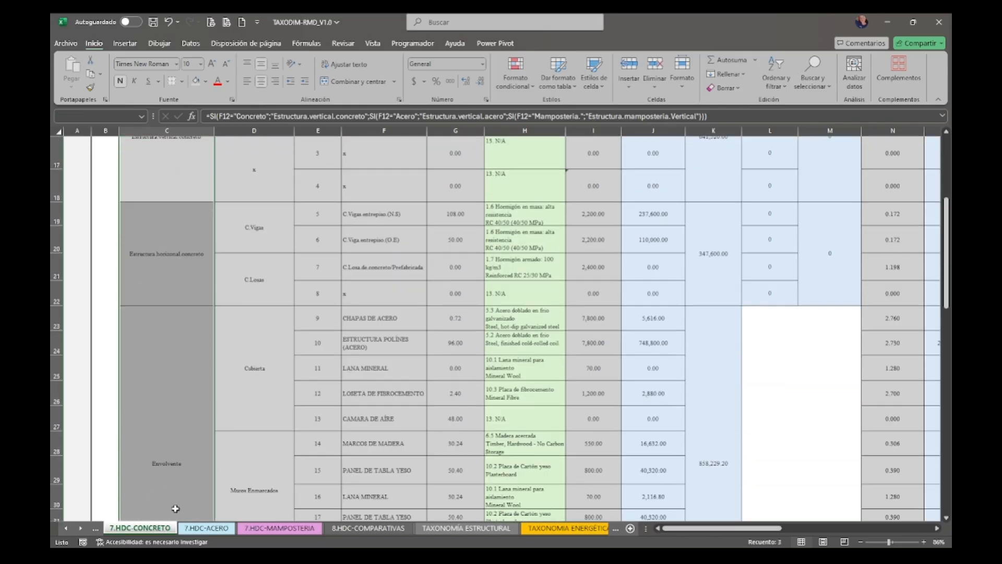
pyautogui.scroll(-3, 234, 441)
pyautogui.click(230, 323)
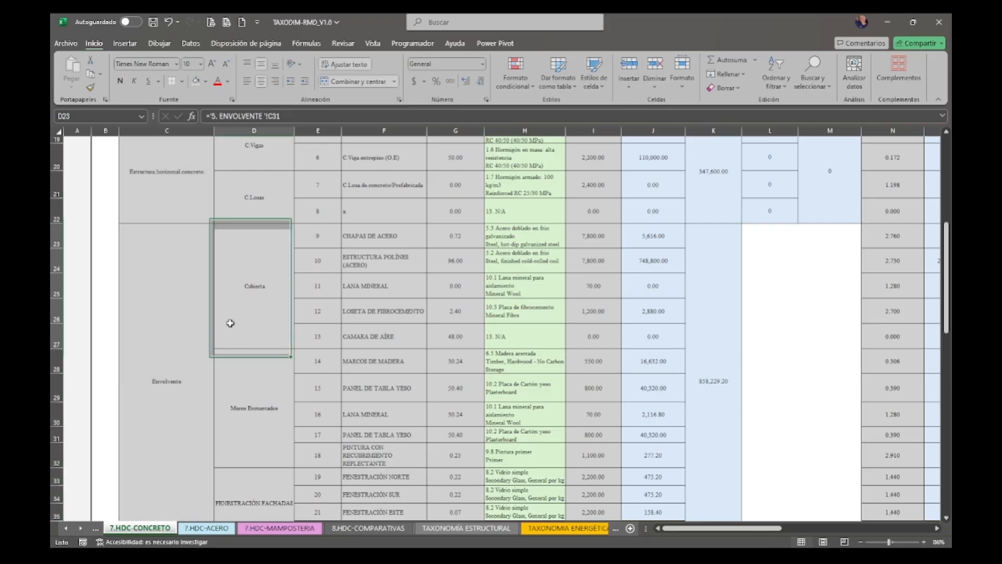
pyautogui.scroll(-1, 263, 412)
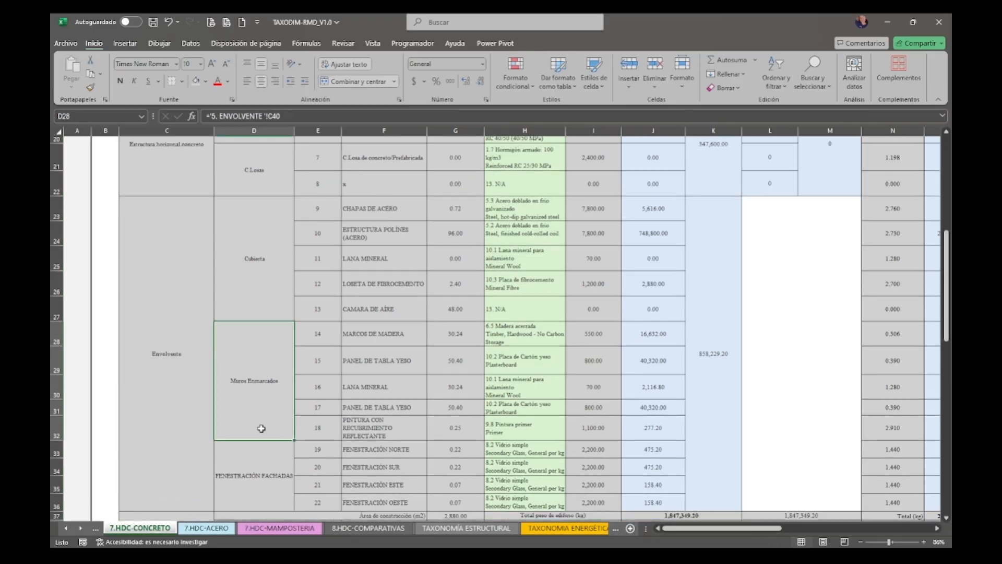
pyautogui.click(263, 461)
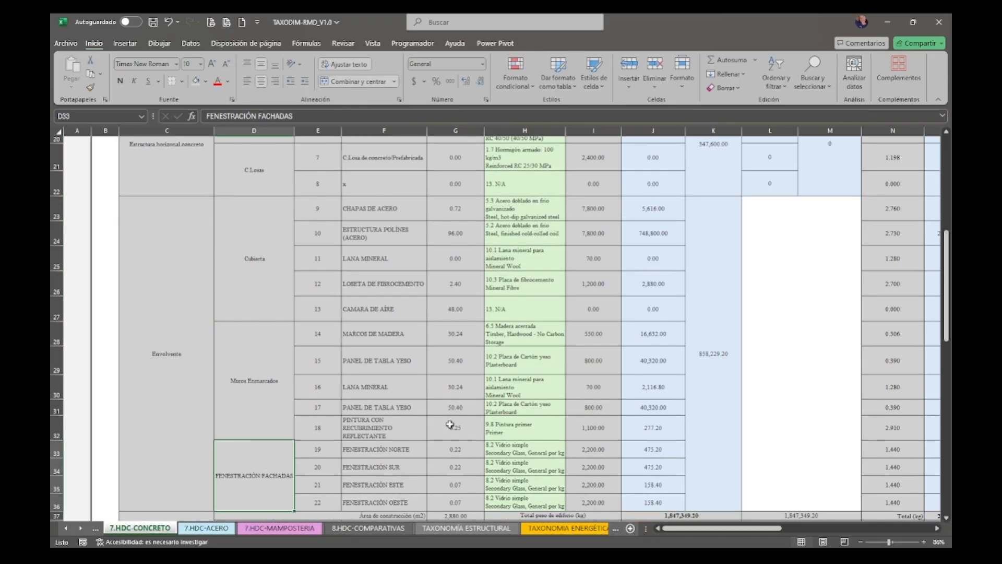
# Review the ICE material inventory entries for the vertical structure components in the concrete carbon footprint table.
pyautogui.scroll(4, 485, 392)
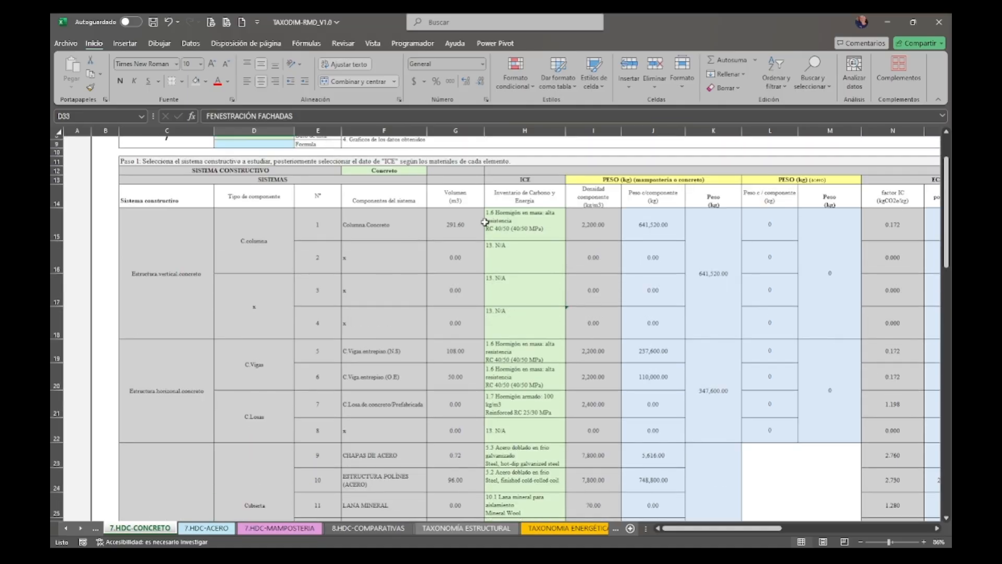
pyautogui.moveTo(535, 185); pyautogui.dragTo(547, 384)
pyautogui.click(547, 239)
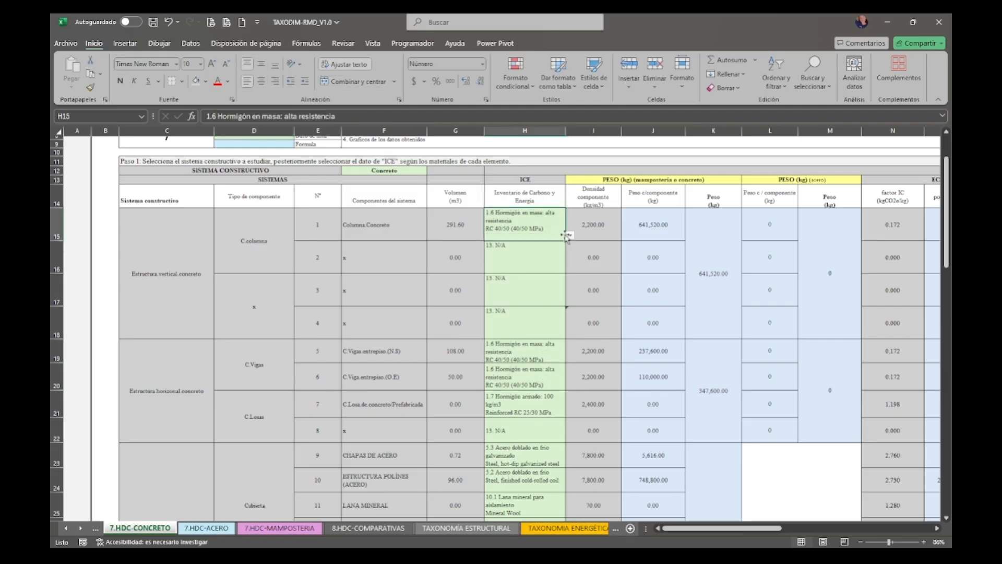
pyautogui.click(540, 263)
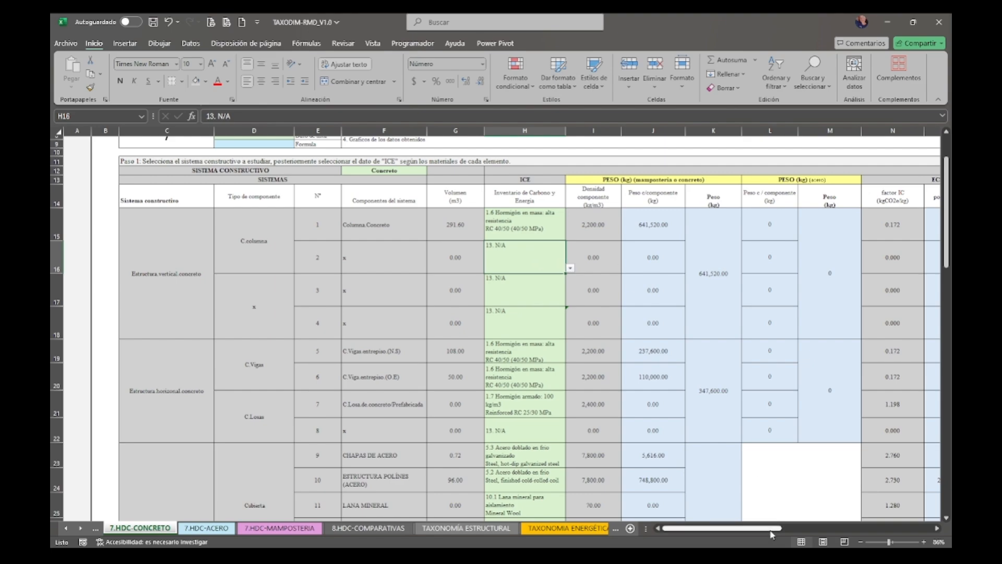
# Examine the concrete table's weight columns for masonry or concrete and for steel, plus the EC (KgCO2e) column group.
pyautogui.moveTo(771, 532); pyautogui.dragTo(803, 532)
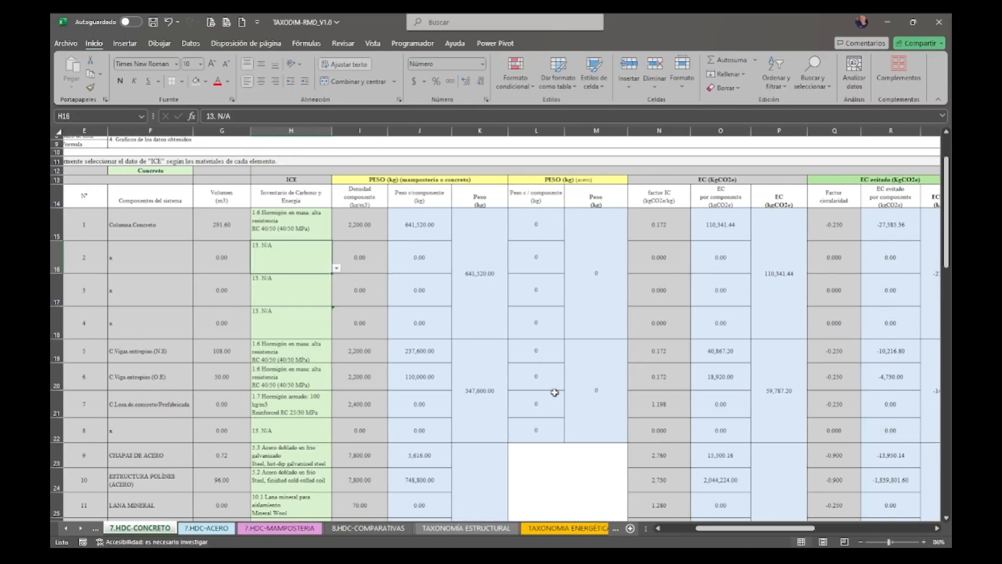
pyautogui.click(442, 179)
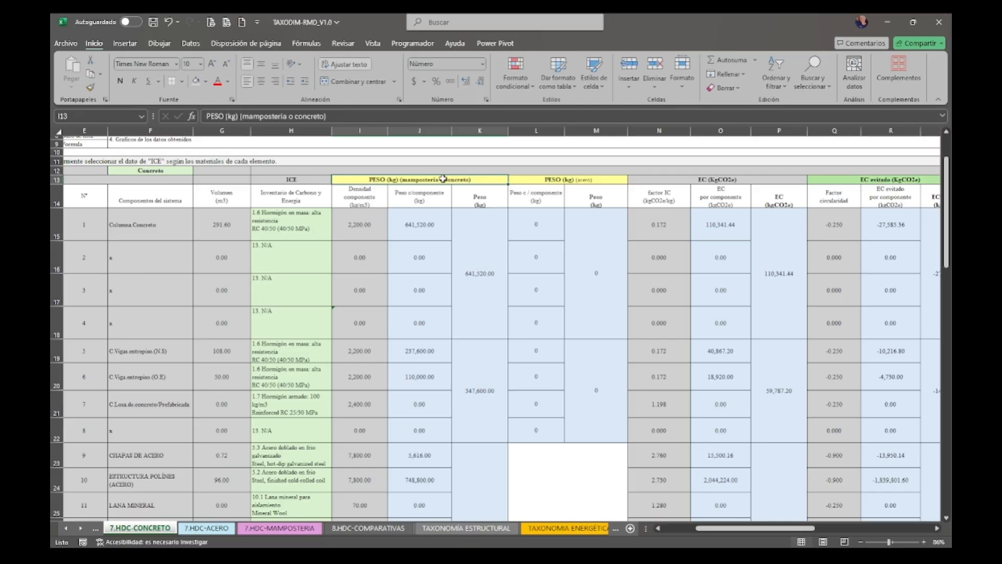
pyautogui.moveTo(442, 179); pyautogui.dragTo(535, 201)
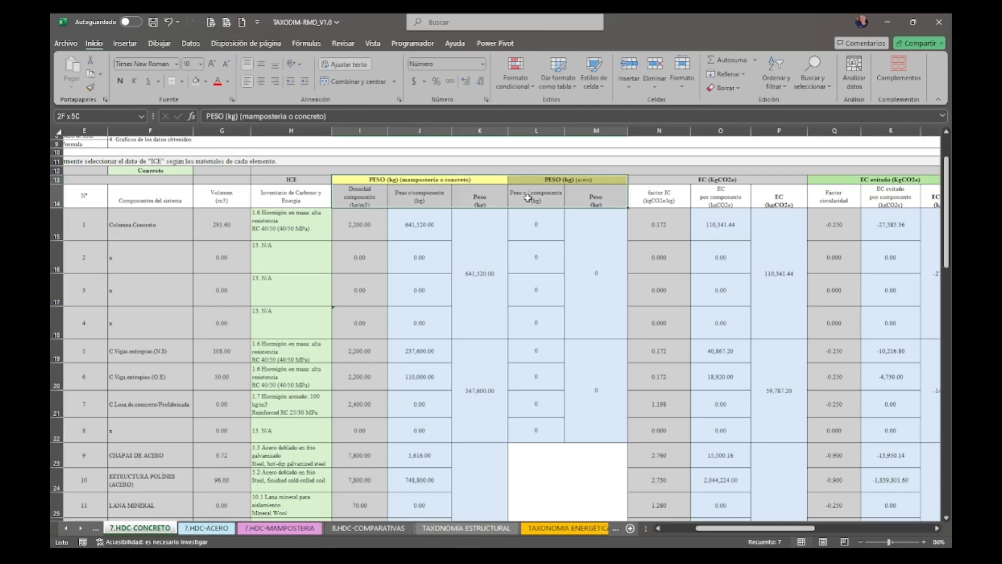
pyautogui.click(719, 182)
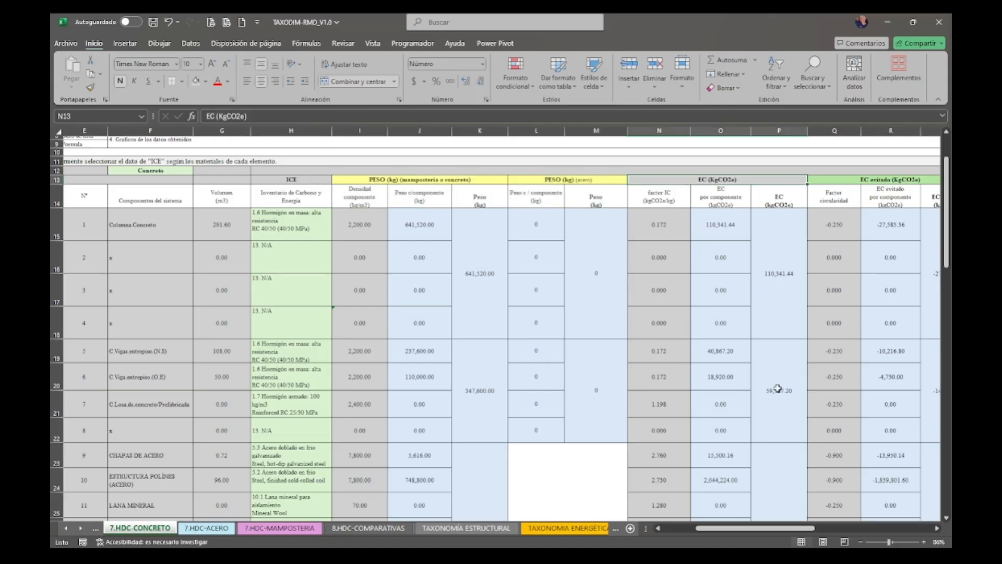
# Examine the EC evitado columns with their circularity factor and the EE columns with the IE factor in the concrete table.
pyautogui.moveTo(756, 532); pyautogui.dragTo(803, 540)
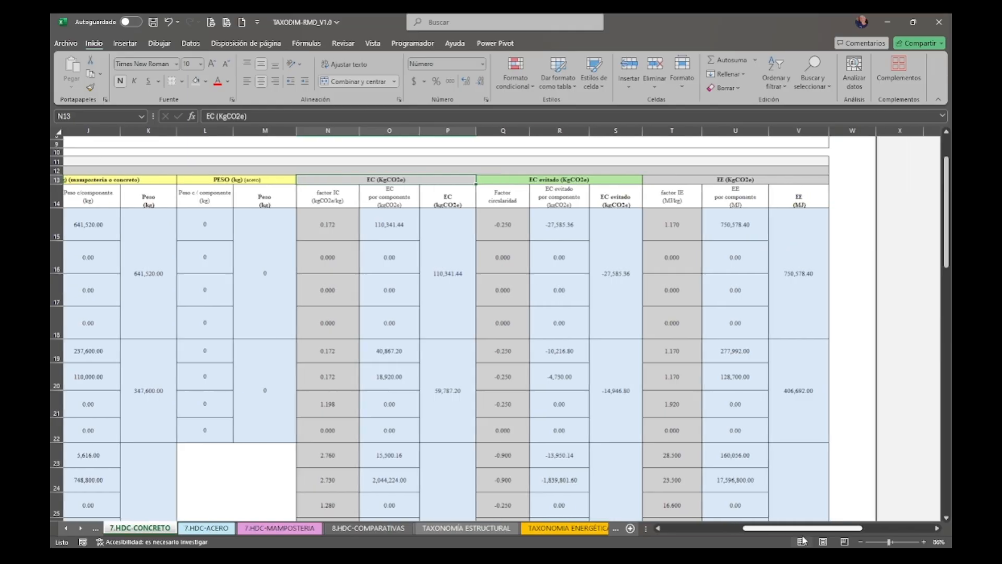
pyautogui.click(638, 180)
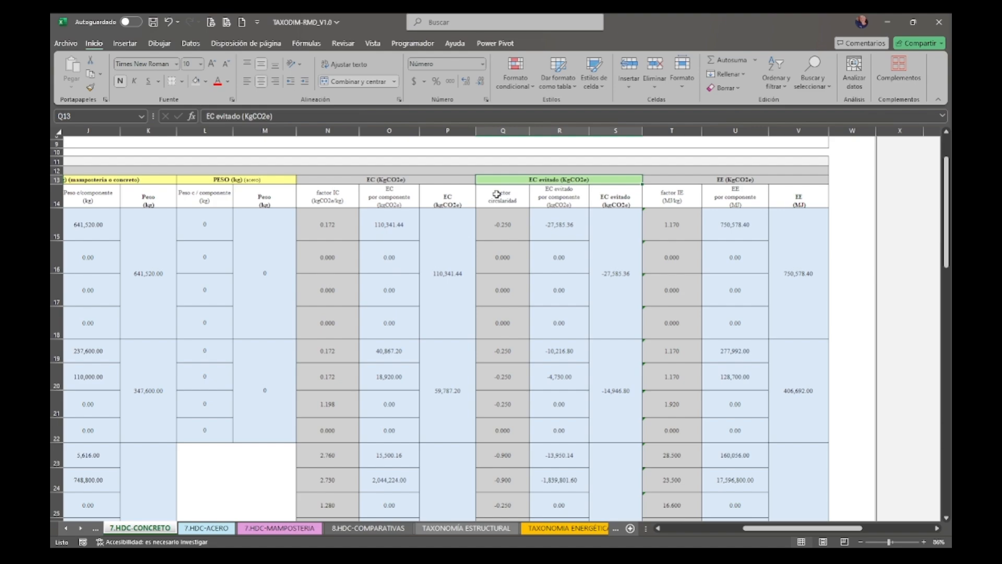
pyautogui.moveTo(496, 194); pyautogui.dragTo(512, 429)
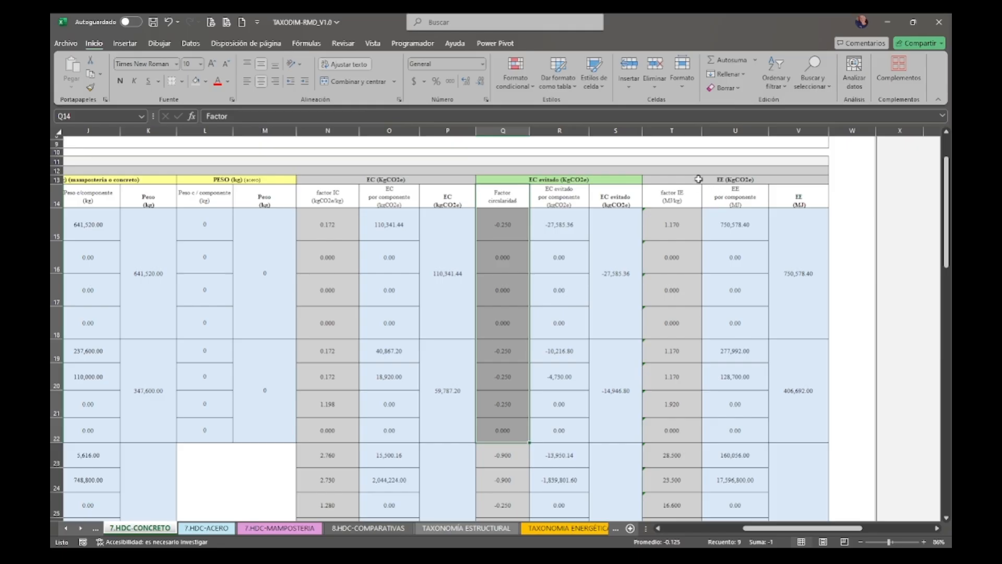
pyautogui.click(698, 179)
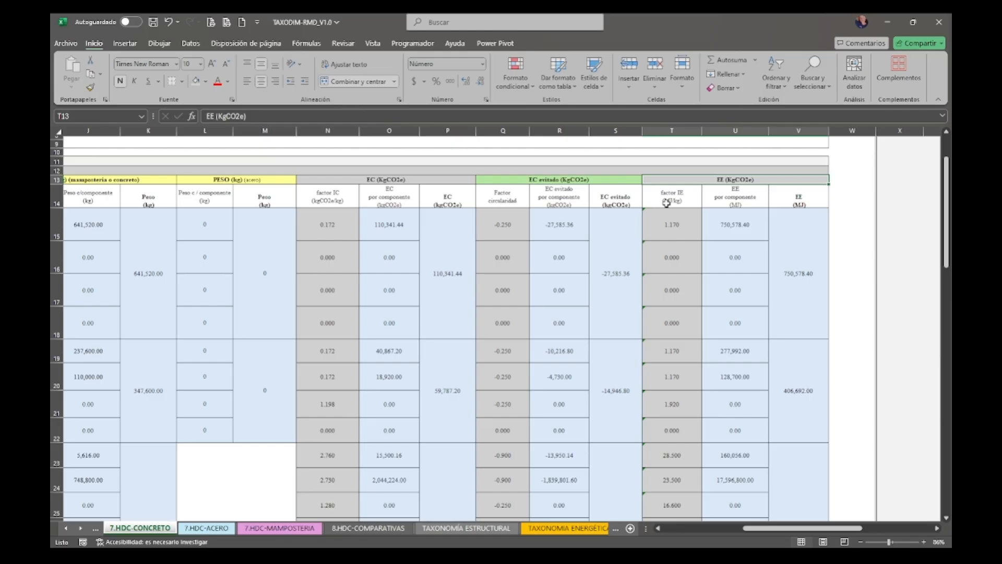
pyautogui.moveTo(666, 203); pyautogui.dragTo(682, 423)
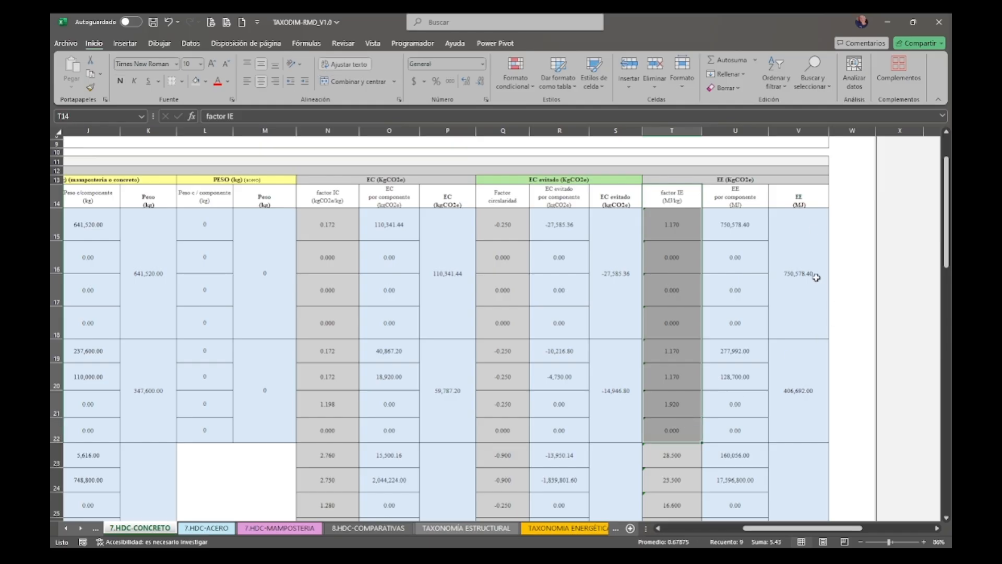
pyautogui.click(806, 234)
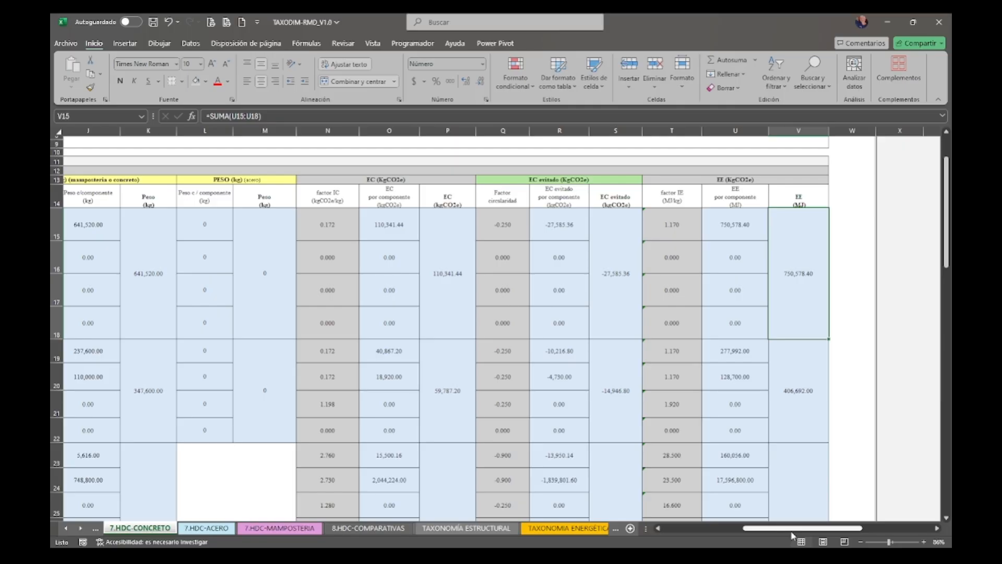
# Review the weight percentage, A1-A3 percentage and A1-A3 EC columns in the Paso 2 summary table.
pyautogui.moveTo(780, 531); pyautogui.dragTo(703, 533)
pyautogui.scroll(-5, 650, 479)
pyautogui.scroll(-5, 650, 479)
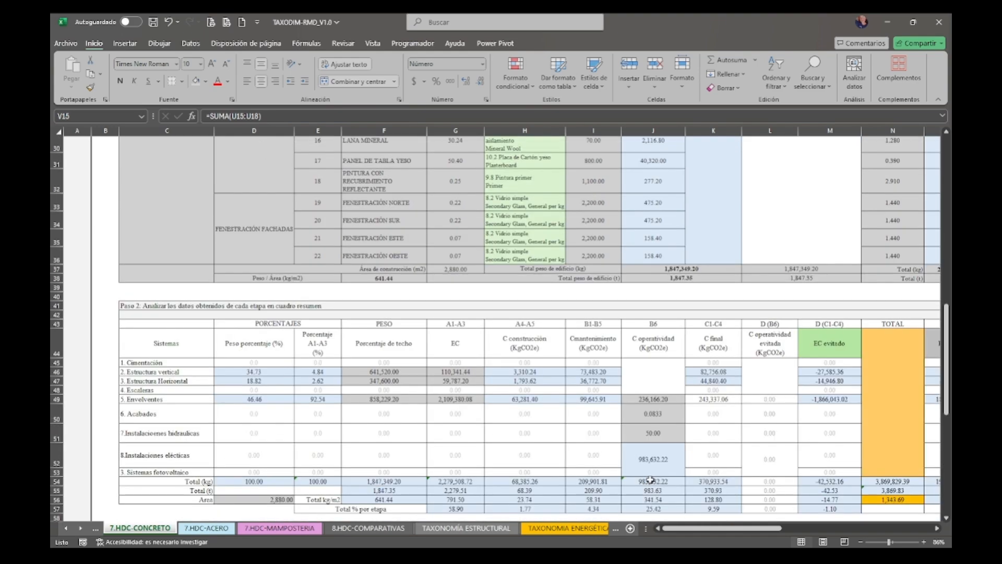
pyautogui.scroll(-1, 649, 479)
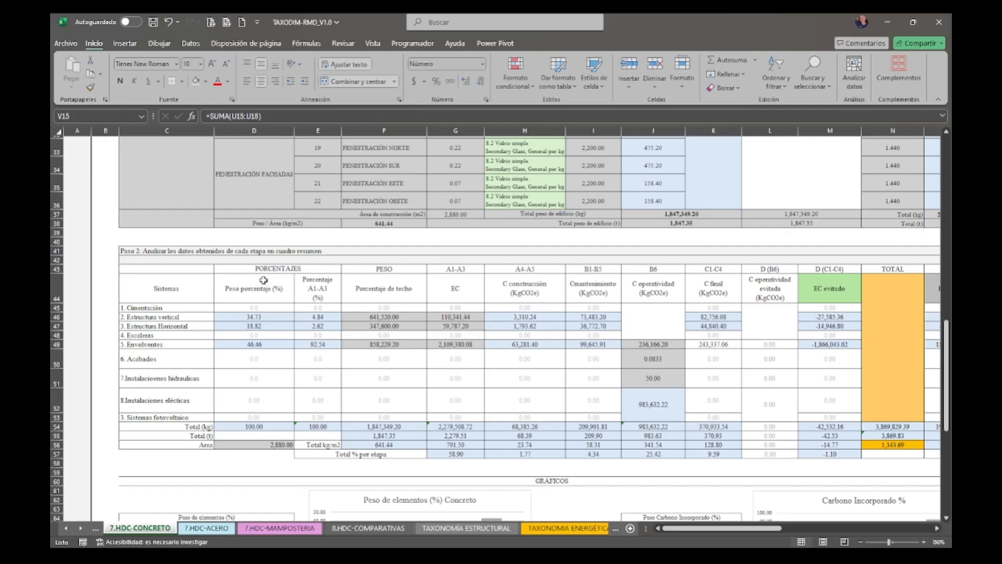
pyautogui.moveTo(253, 290); pyautogui.dragTo(254, 426)
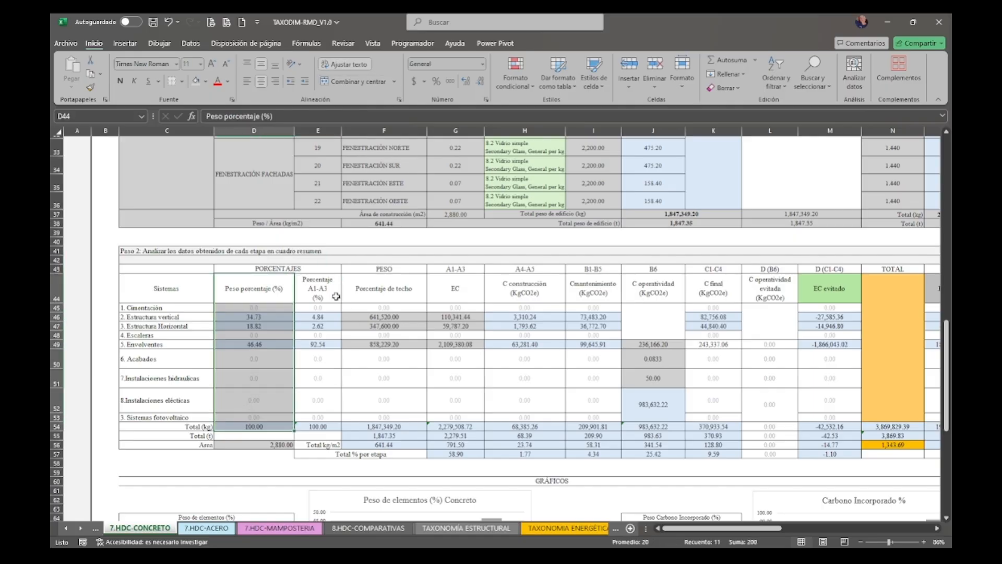
pyautogui.moveTo(328, 292); pyautogui.dragTo(319, 427)
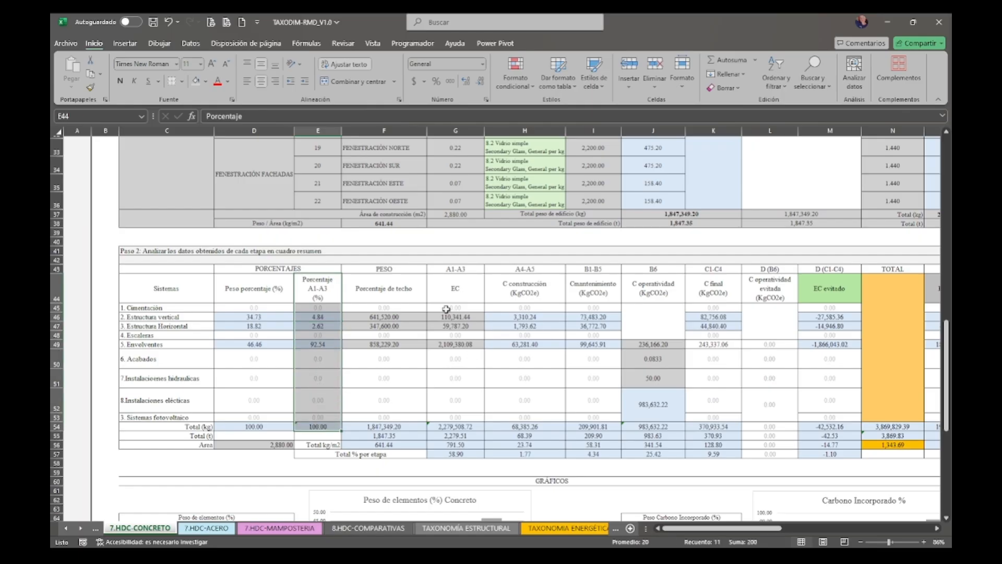
pyautogui.moveTo(455, 288); pyautogui.dragTo(456, 359)
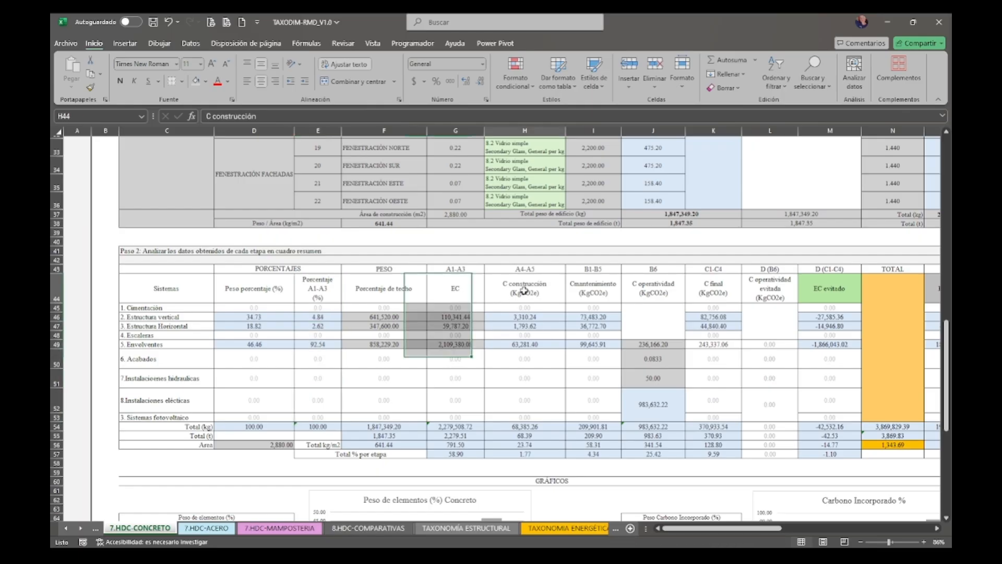
# Review the summary table's carbon columns for construction, maintenance, operation, end of life, avoided operation and EC evitado.
pyautogui.moveTo(522, 288); pyautogui.dragTo(522, 429)
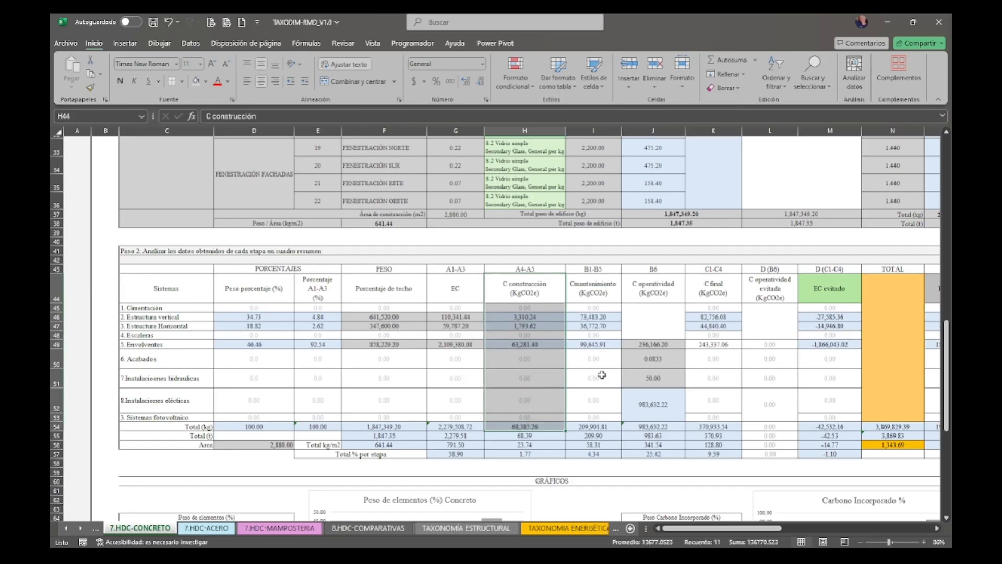
pyautogui.click(610, 291)
pyautogui.moveTo(610, 291); pyautogui.dragTo(588, 426)
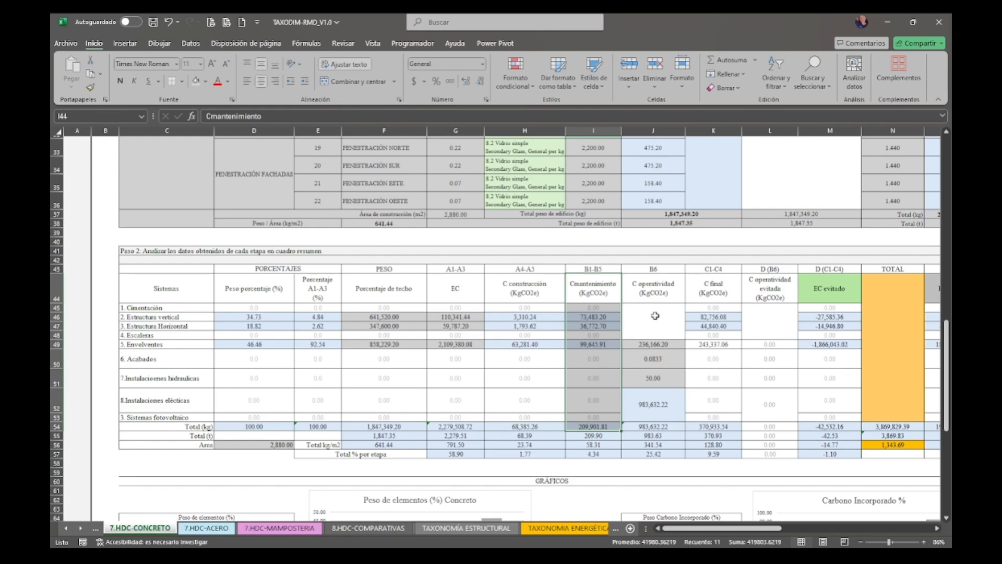
pyautogui.moveTo(652, 293); pyautogui.dragTo(655, 390)
pyautogui.click(660, 384)
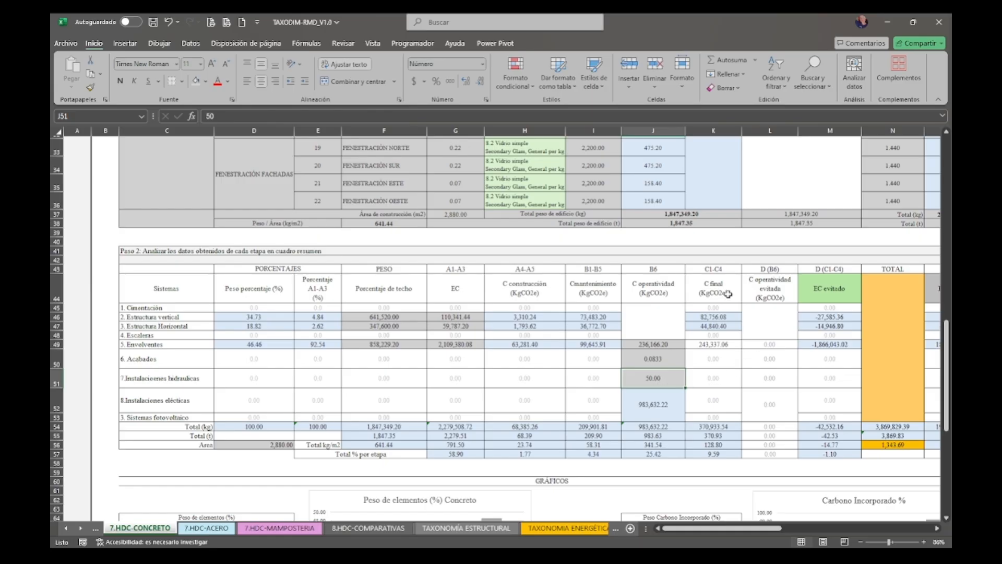
pyautogui.moveTo(728, 293); pyautogui.dragTo(710, 454)
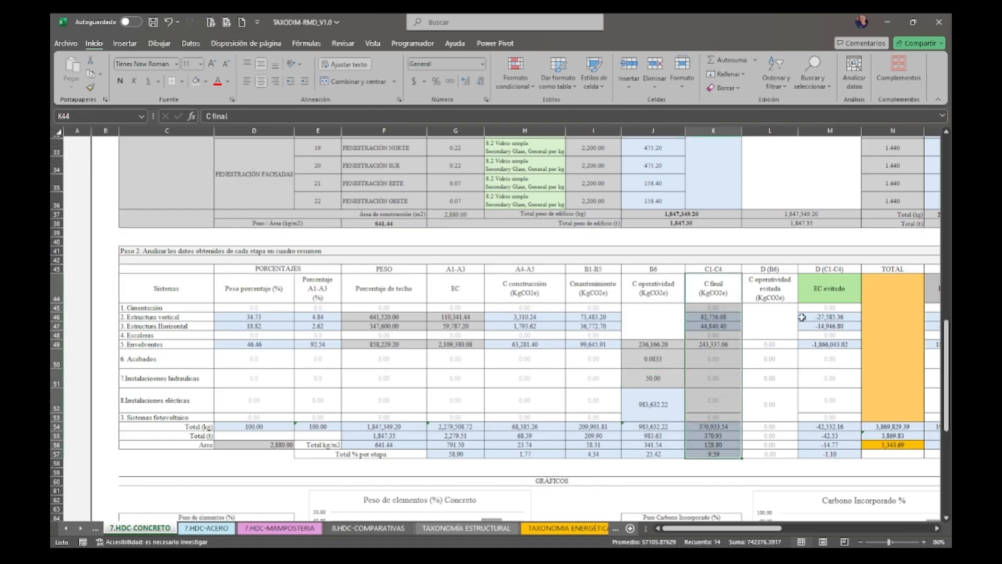
pyautogui.click(774, 294)
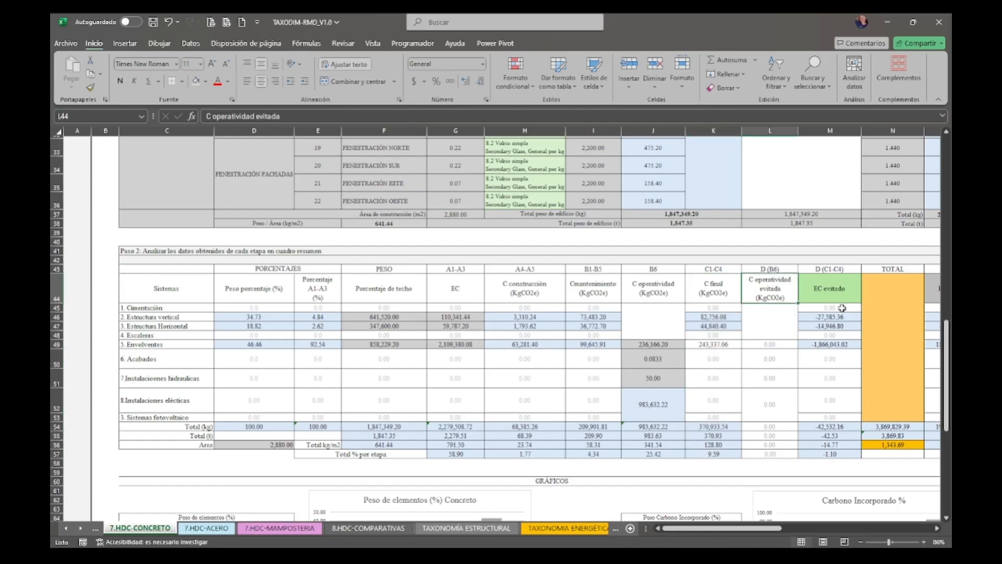
pyautogui.moveTo(830, 282); pyautogui.dragTo(825, 430)
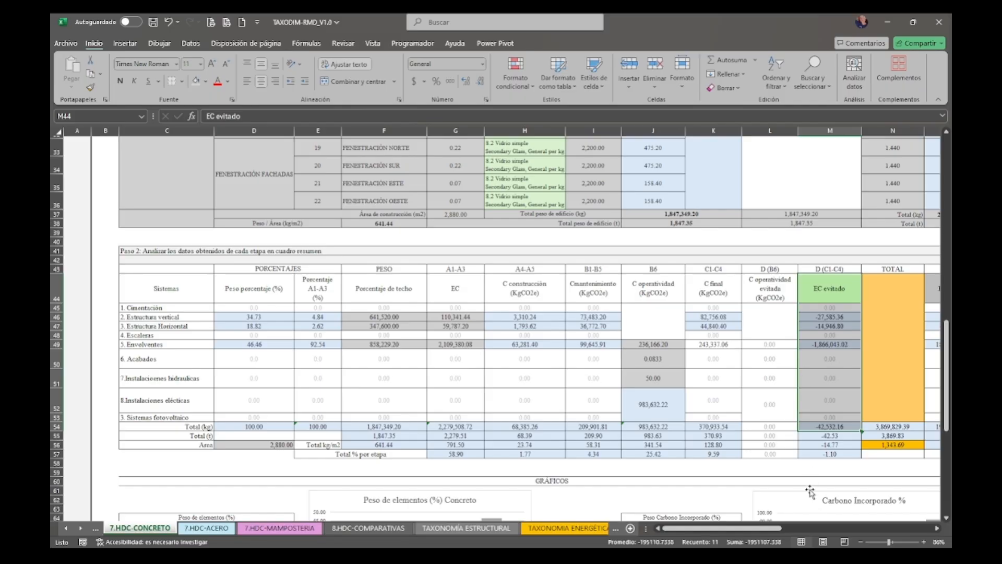
# Examine the concrete sheet's GRÁFICOS section with the element weight, embodied carbon and LCA tables and charts at 60% zoom.
pyautogui.click(866, 542)
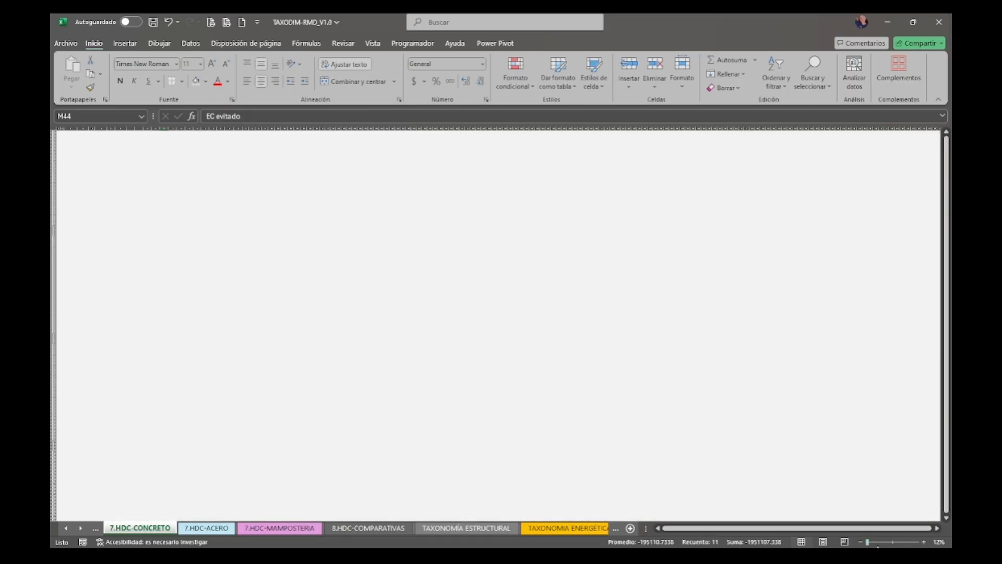
pyautogui.click(878, 542)
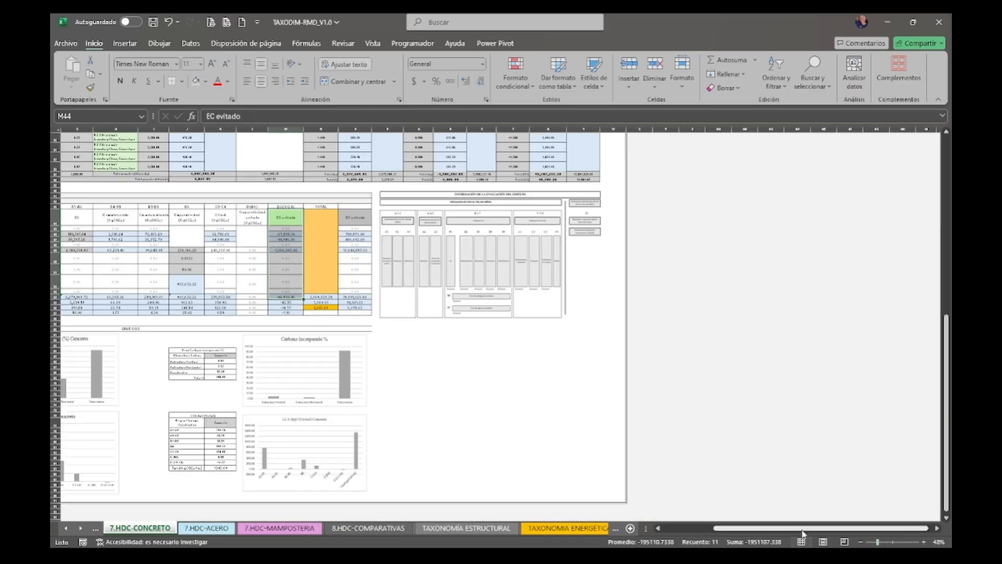
pyautogui.moveTo(802, 532); pyautogui.dragTo(752, 532)
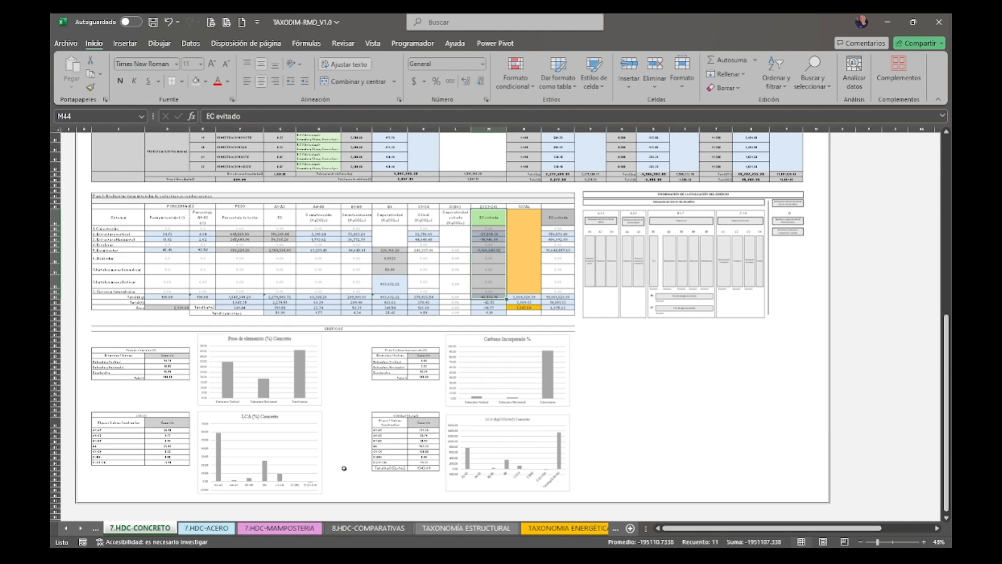
pyautogui.click(924, 542)
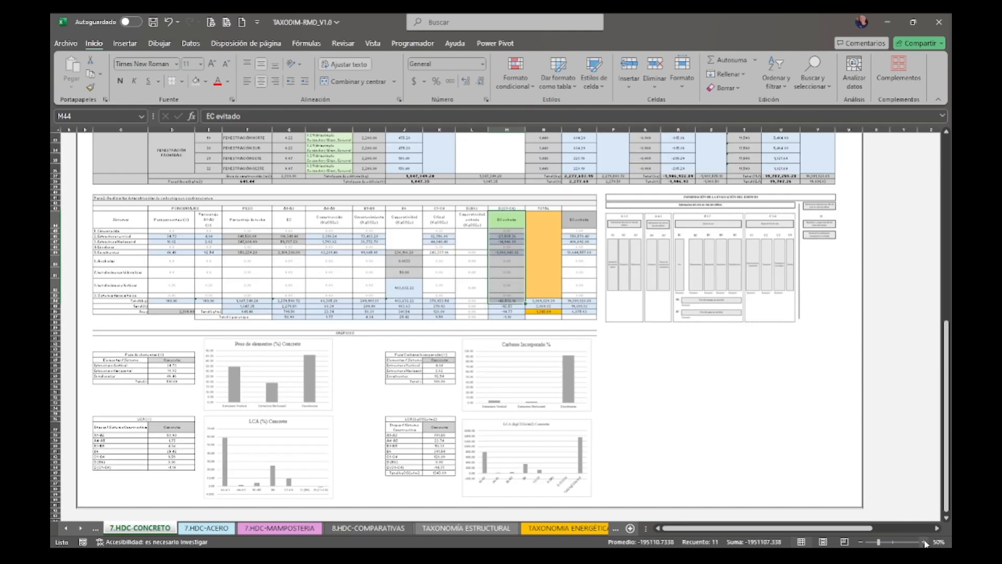
pyautogui.click(924, 543)
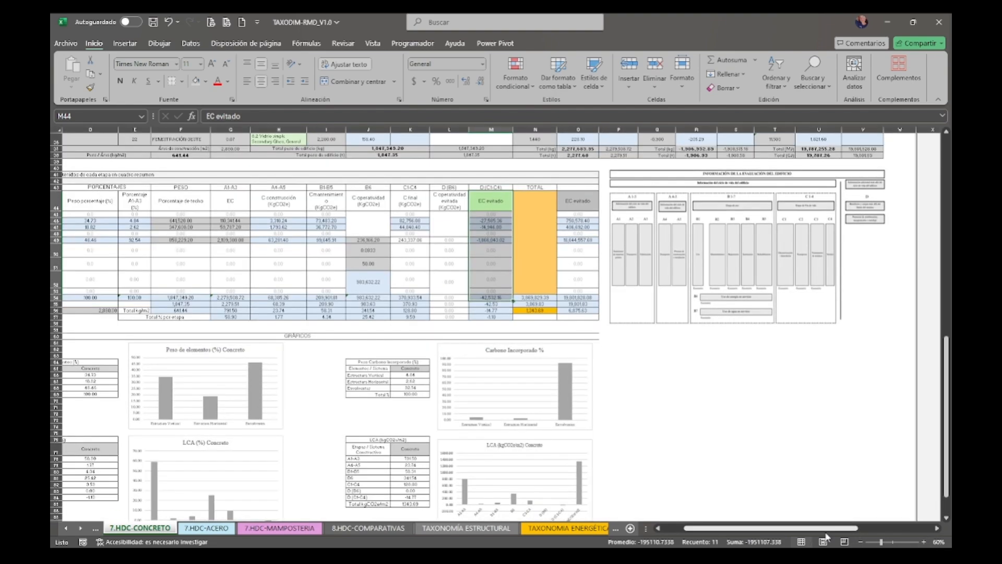
pyautogui.moveTo(816, 533); pyautogui.dragTo(774, 532)
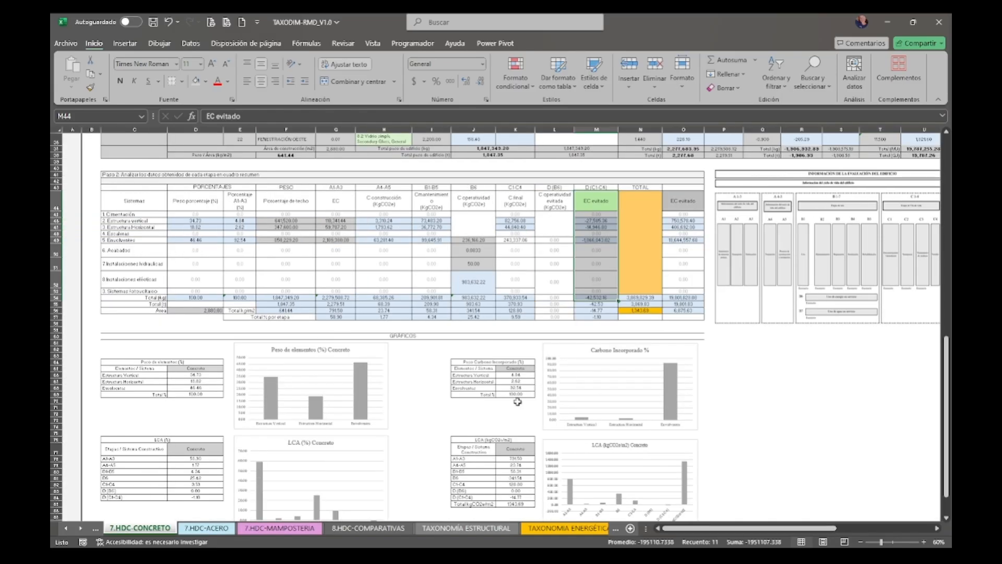
pyautogui.scroll(-1, 495, 382)
pyautogui.scroll(-1, 496, 382)
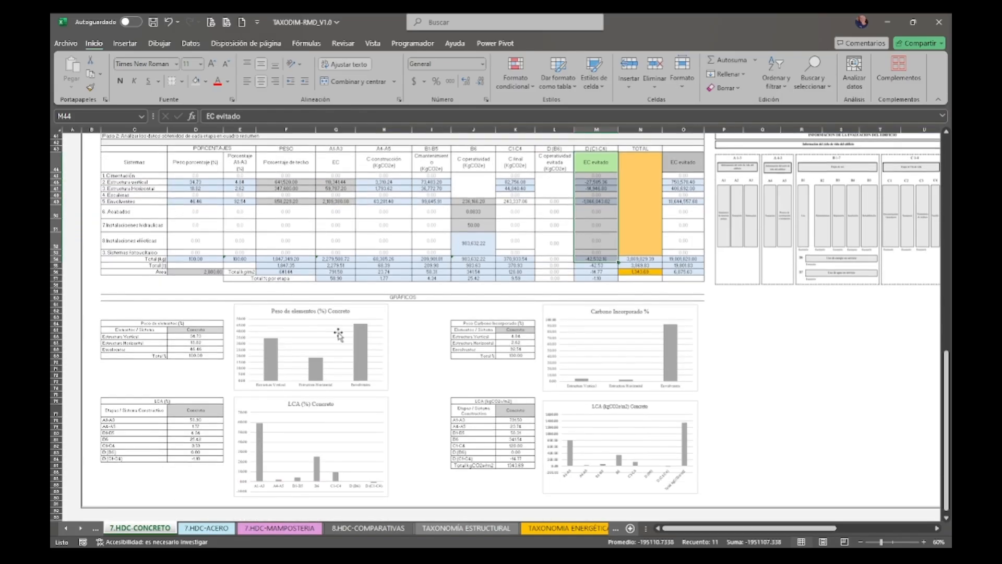
pyautogui.click(129, 298)
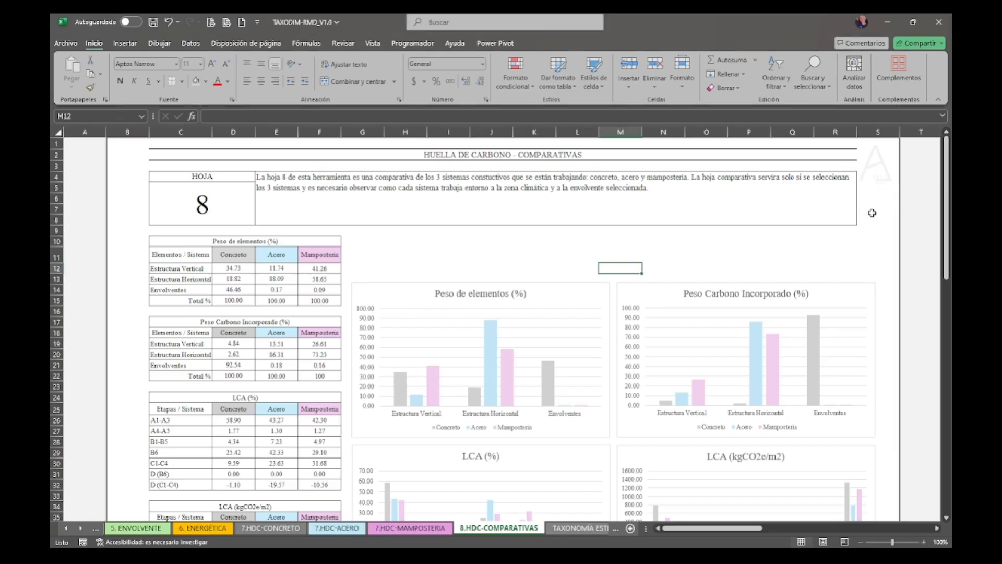
# Review the tables and charts comparing concrete, steel and masonry in the 8.HDC-COMPARATIVAS sheet.
pyautogui.click(872, 213)
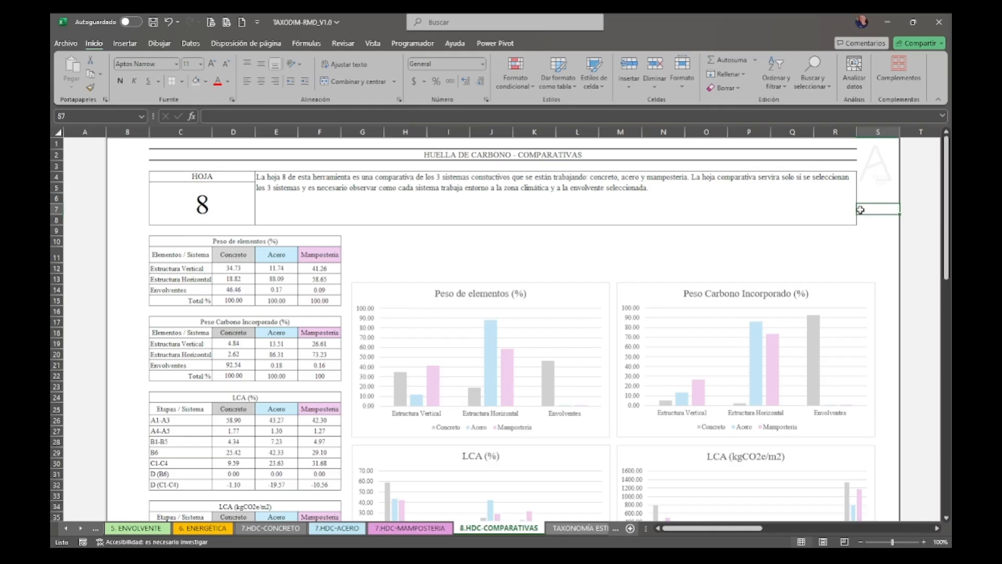
pyautogui.scroll(-3, 860, 209)
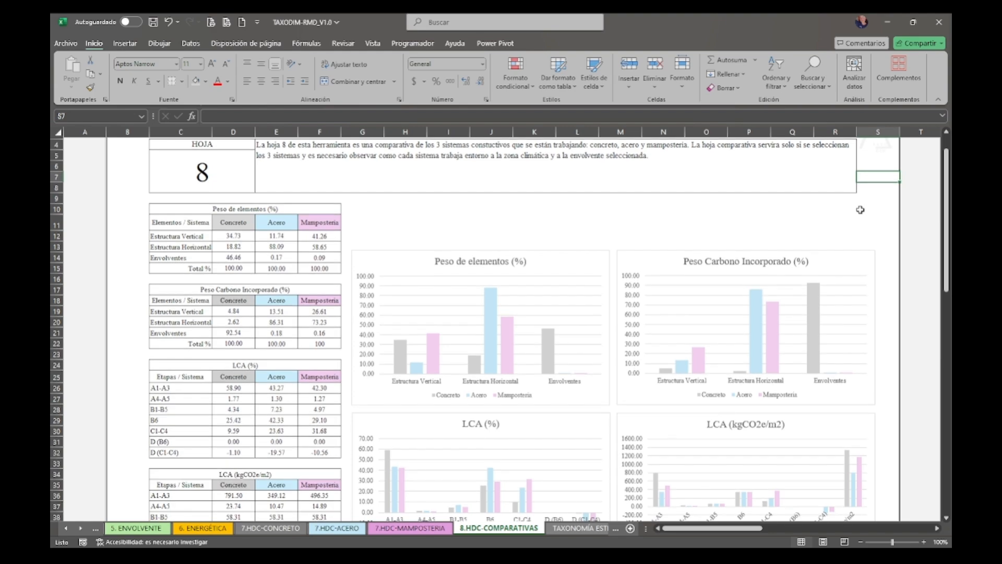
pyautogui.scroll(-1, 860, 209)
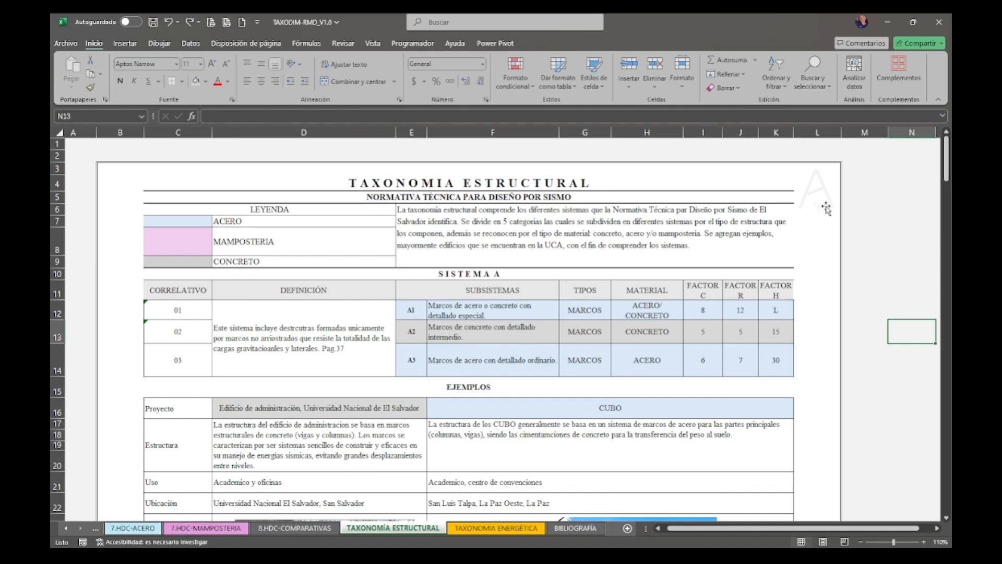
# Review the structural systems A to E in the TAXONOMÍA ESTRUCTURAL sheet, with their subsystems, factors and example buildings.
pyautogui.scroll(-4, 826, 209)
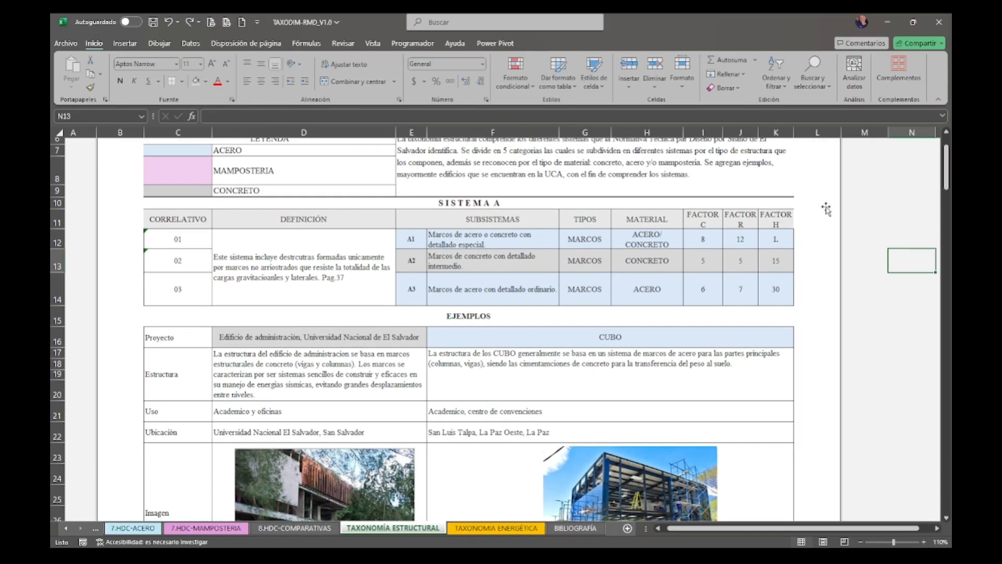
pyautogui.scroll(-3, 826, 209)
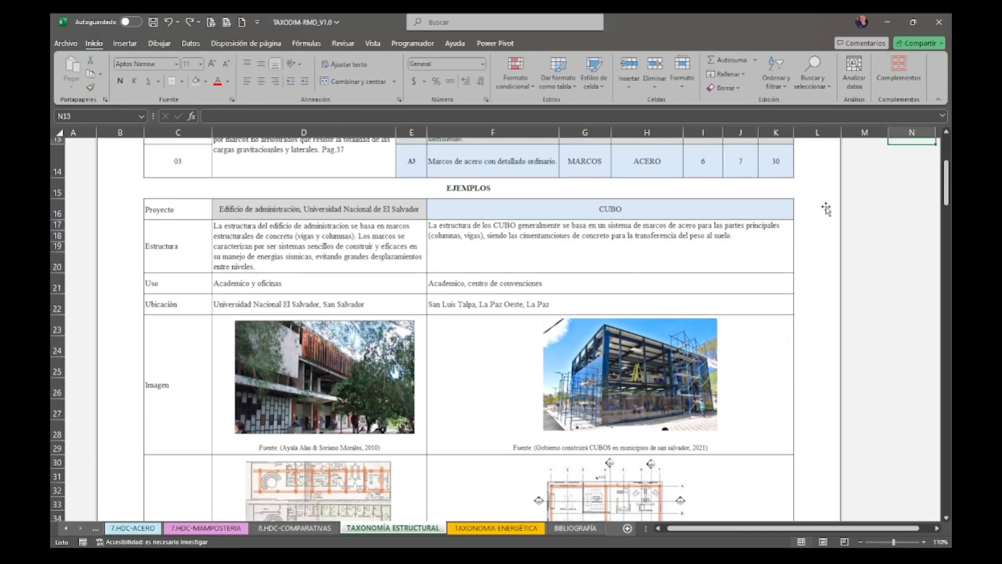
pyautogui.scroll(-4, 826, 209)
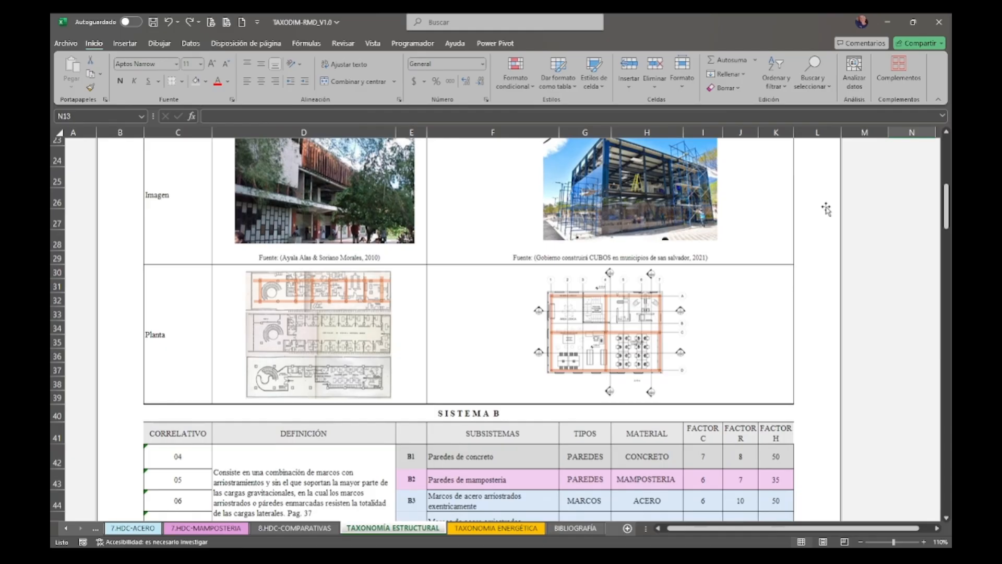
pyautogui.scroll(-5, 826, 209)
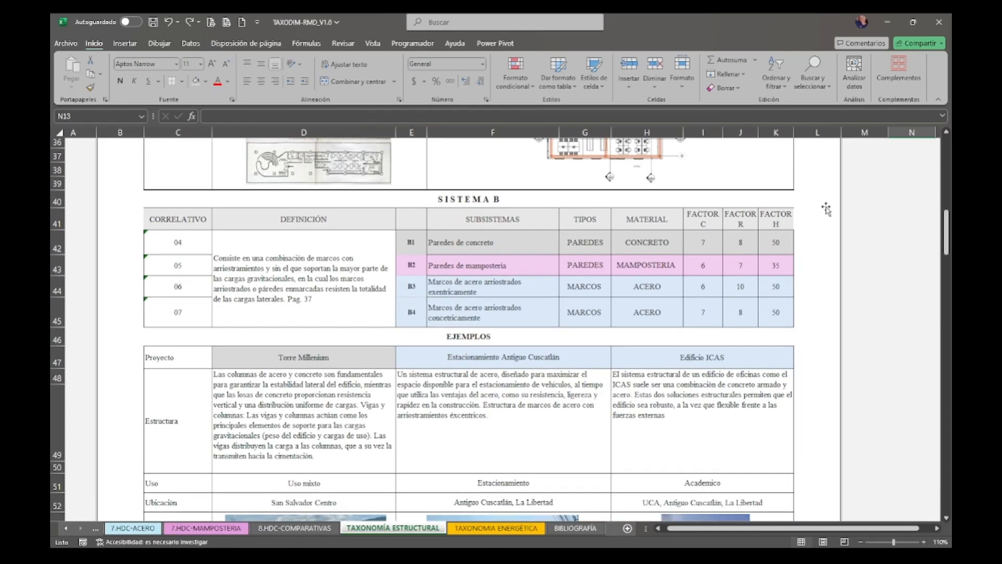
pyautogui.scroll(-5, 826, 209)
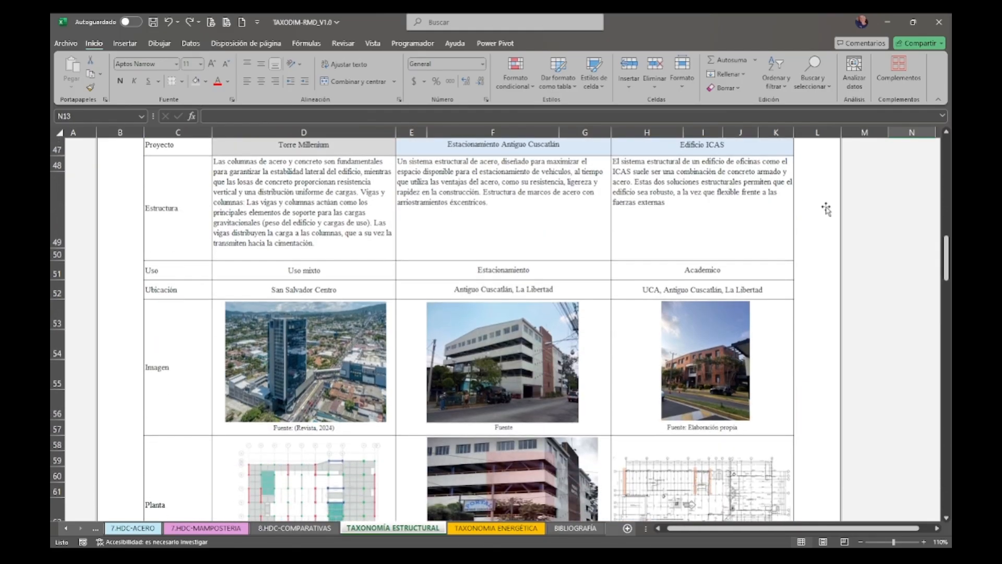
pyautogui.scroll(-4, 827, 207)
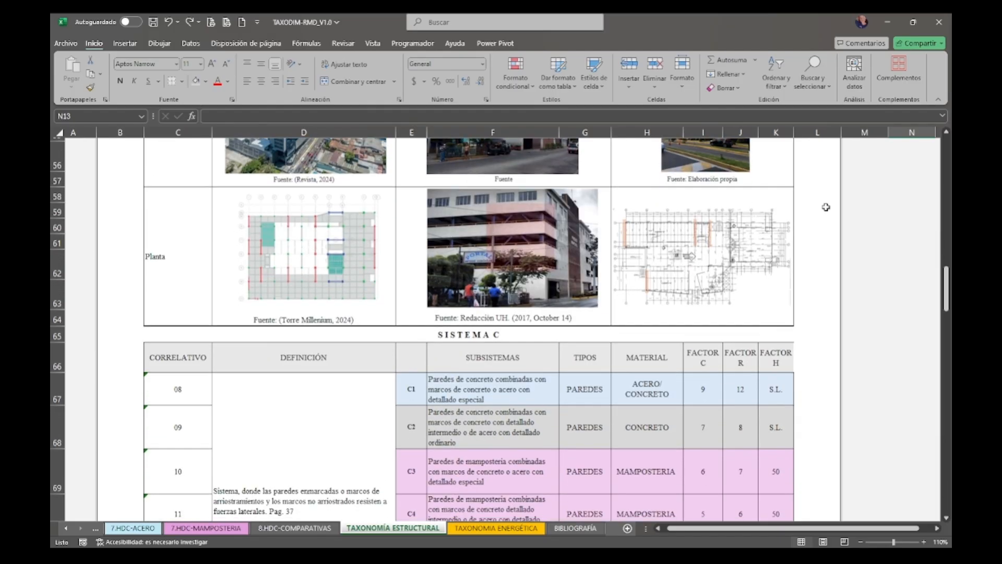
pyautogui.scroll(-5, 826, 208)
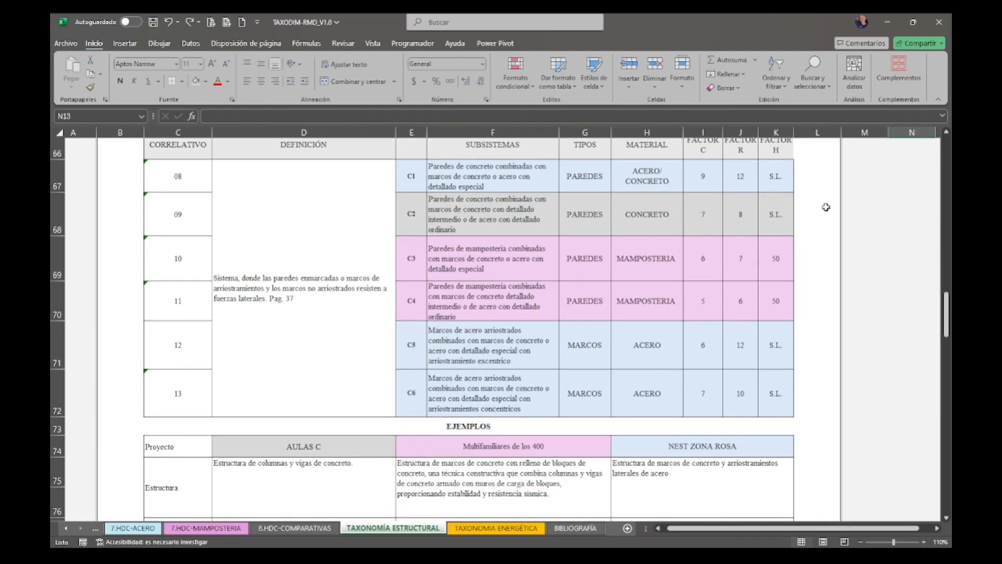
pyautogui.scroll(-6, 826, 207)
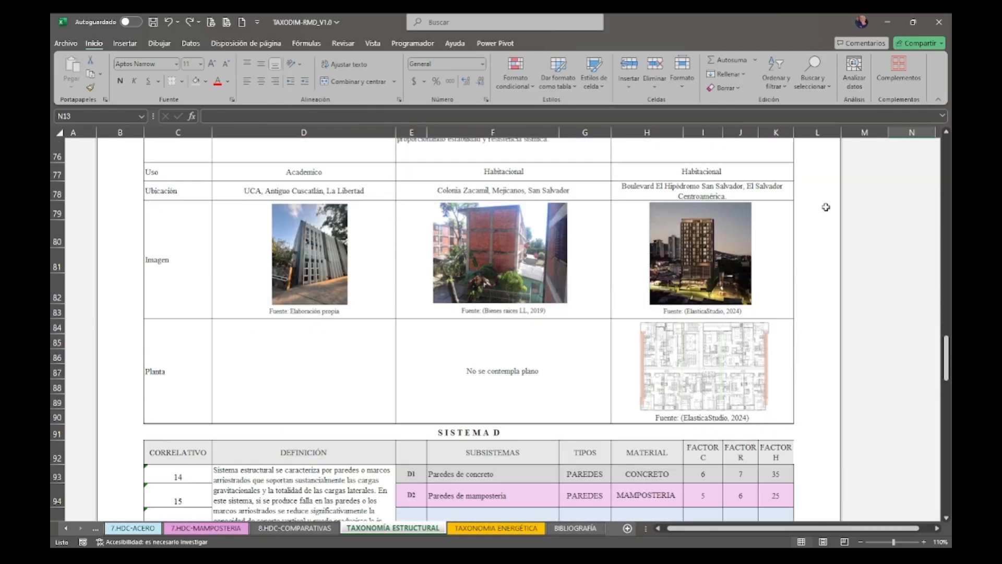
pyautogui.scroll(-6, 827, 207)
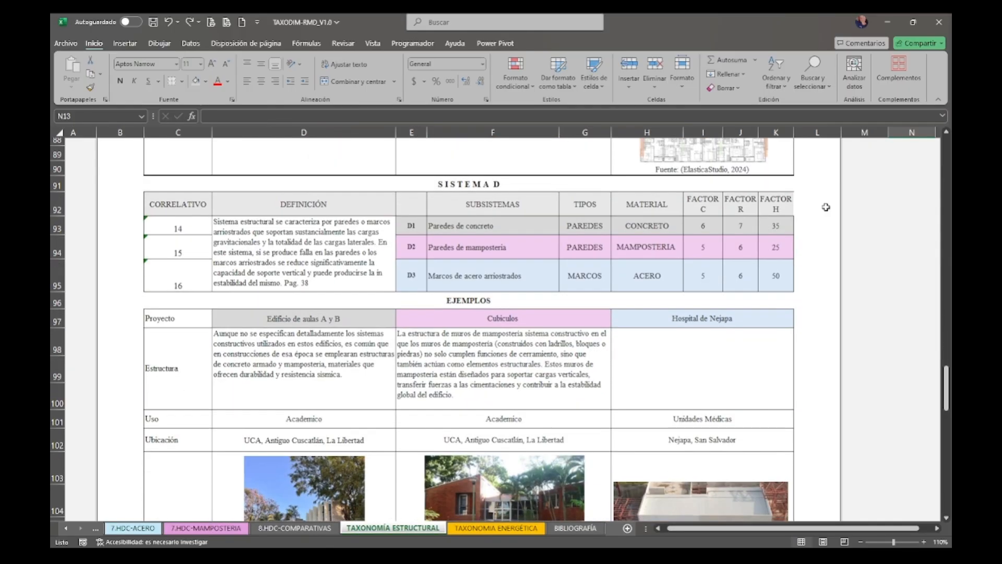
pyautogui.scroll(-6, 826, 207)
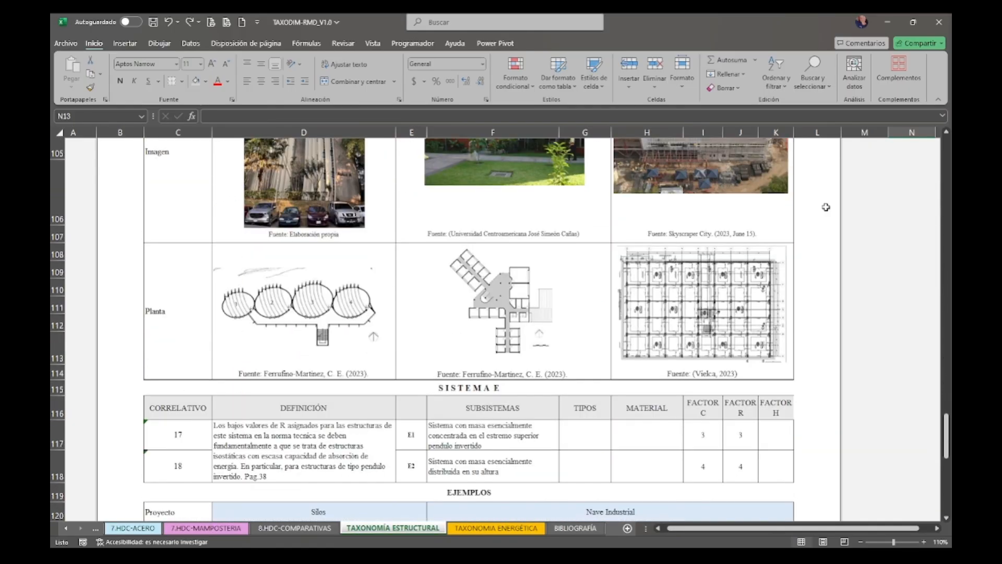
pyautogui.scroll(-6, 827, 207)
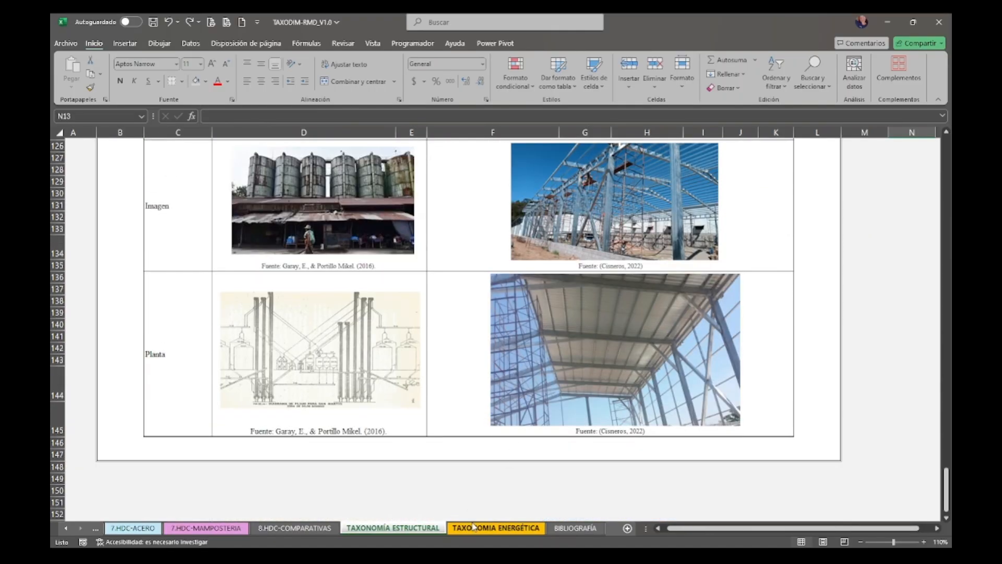
# Review climate zones 0 to 8 in the TAXONOMIA ENERGÉTICA sheet, with their definitions, colours, temperatures and certified example buildings.
pyautogui.click(474, 528)
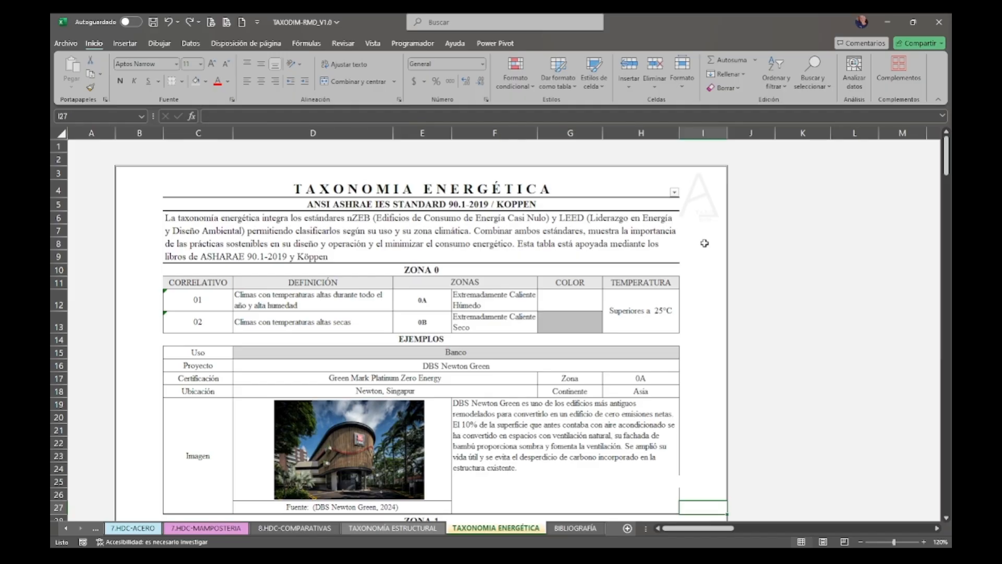
pyautogui.scroll(-3, 705, 243)
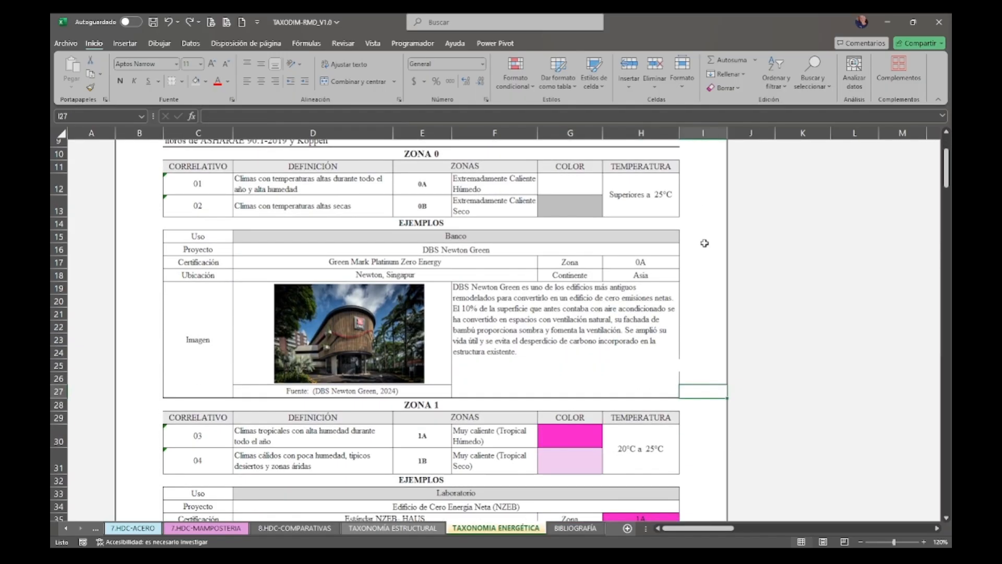
pyautogui.scroll(-4, 704, 243)
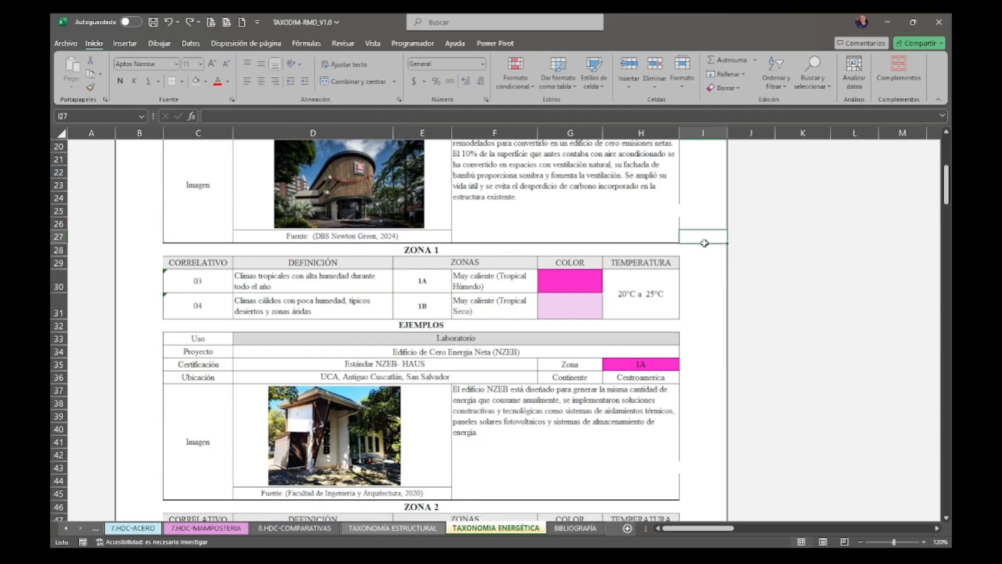
pyautogui.scroll(-5, 705, 243)
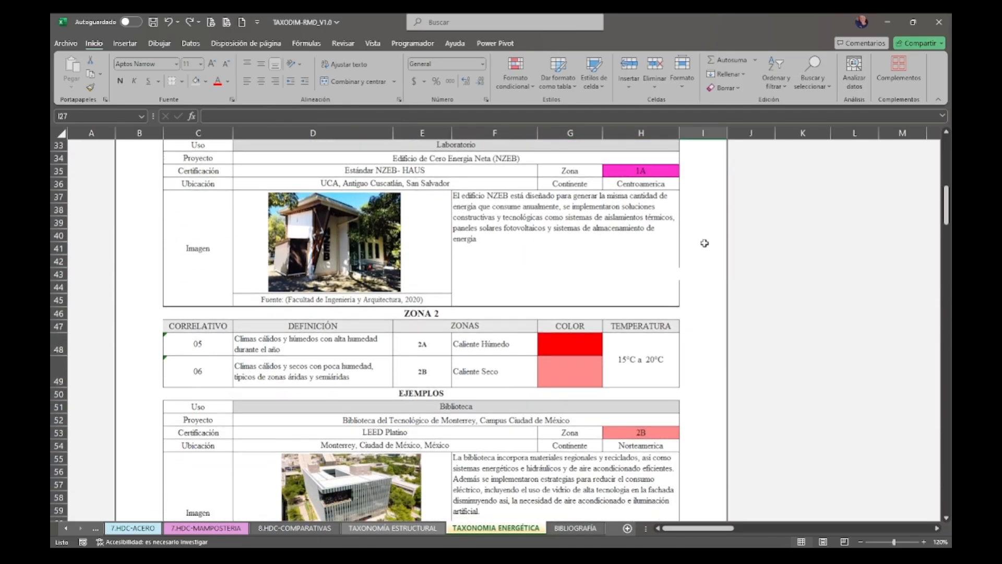
pyautogui.scroll(-8, 704, 243)
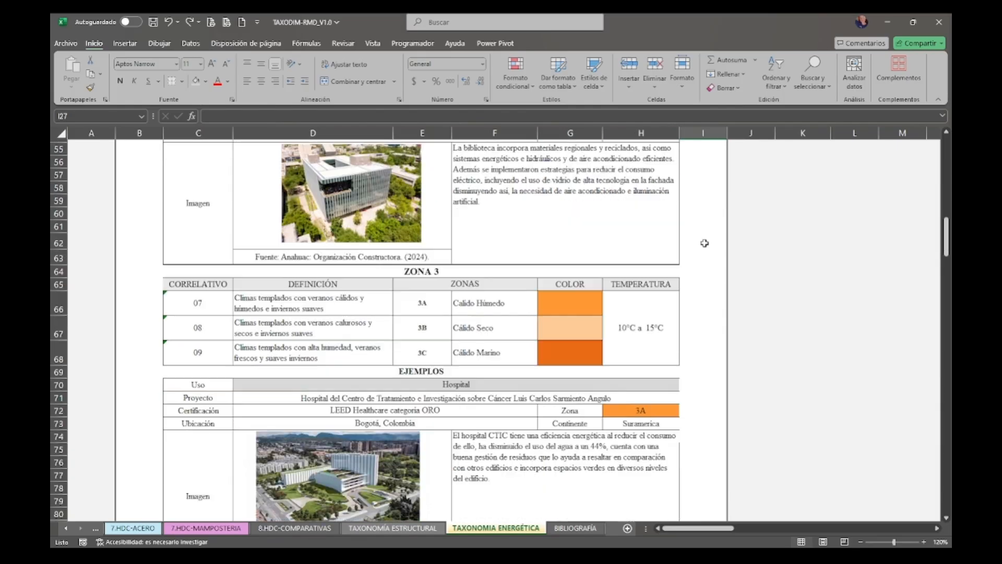
pyautogui.scroll(-8, 704, 243)
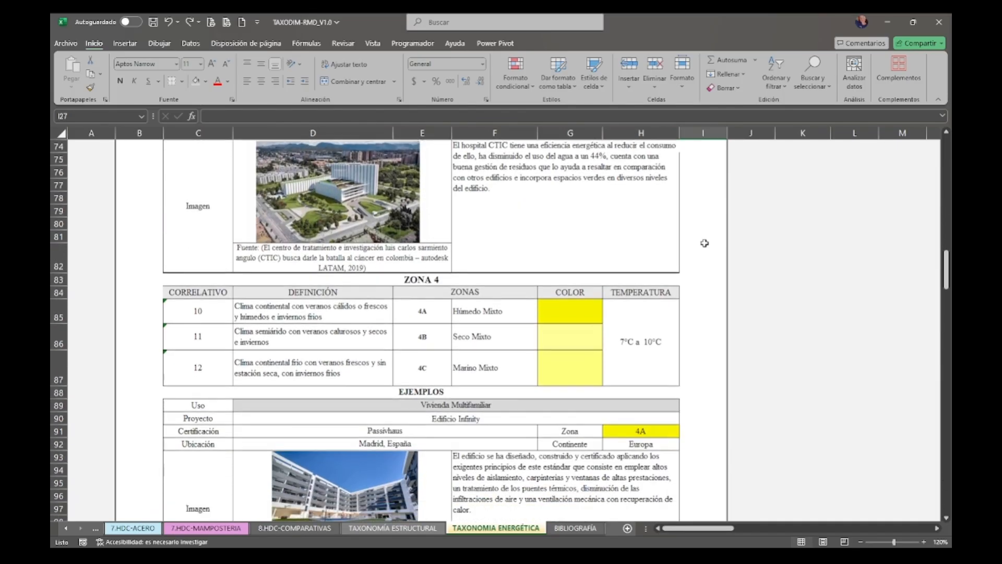
pyautogui.scroll(-3, 704, 243)
pyautogui.scroll(-8, 705, 243)
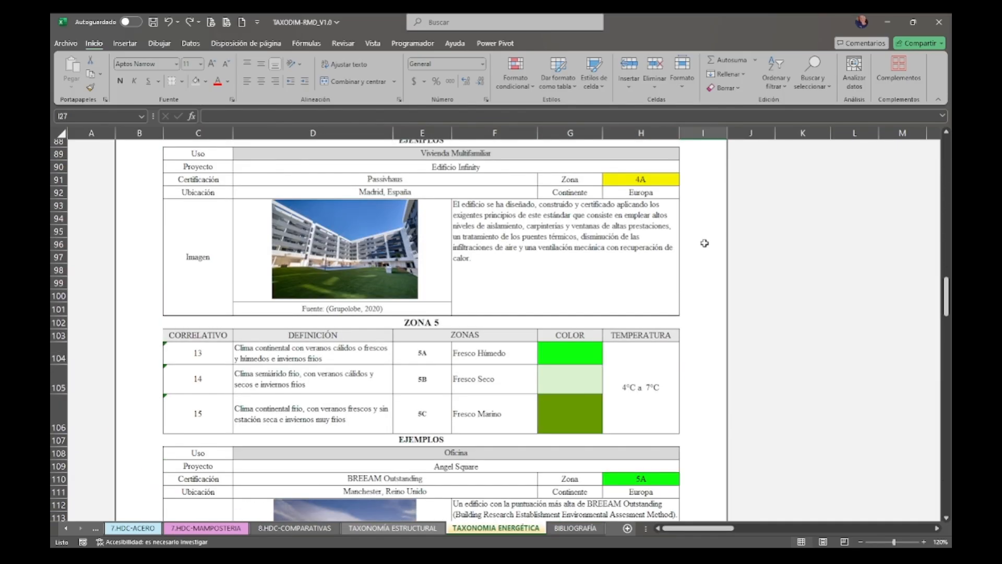
pyautogui.scroll(-7, 704, 243)
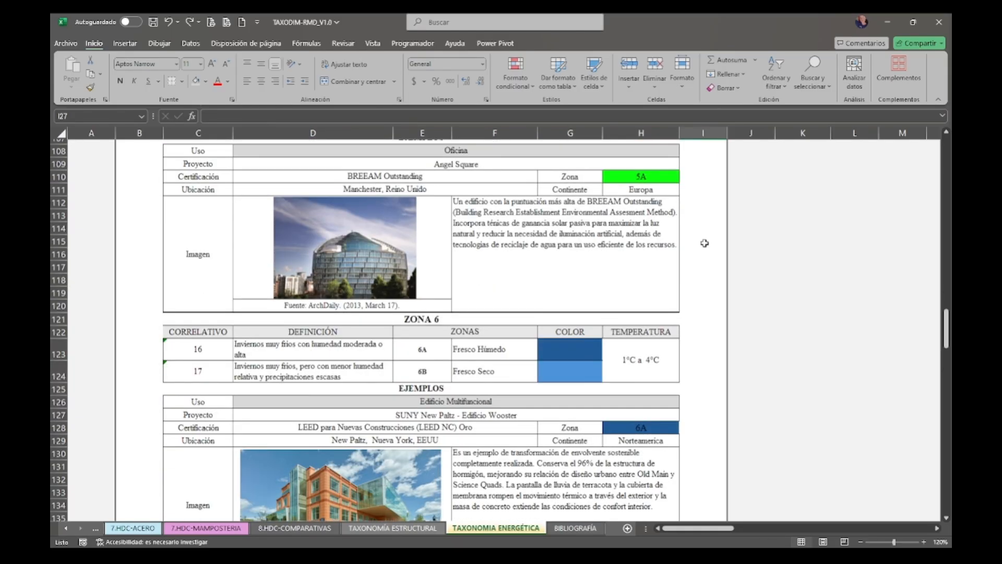
pyautogui.scroll(-9, 704, 243)
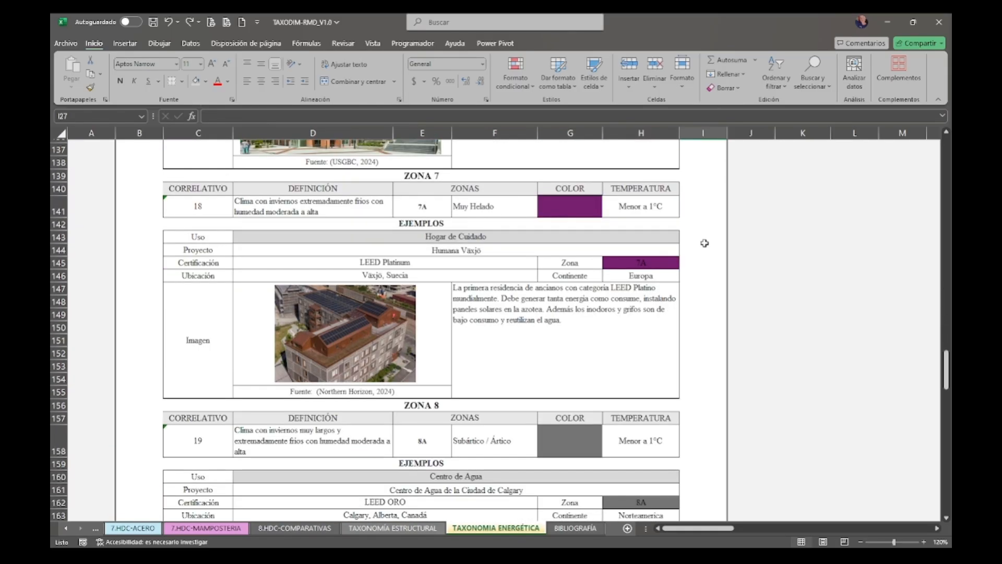
pyautogui.scroll(-1, 705, 243)
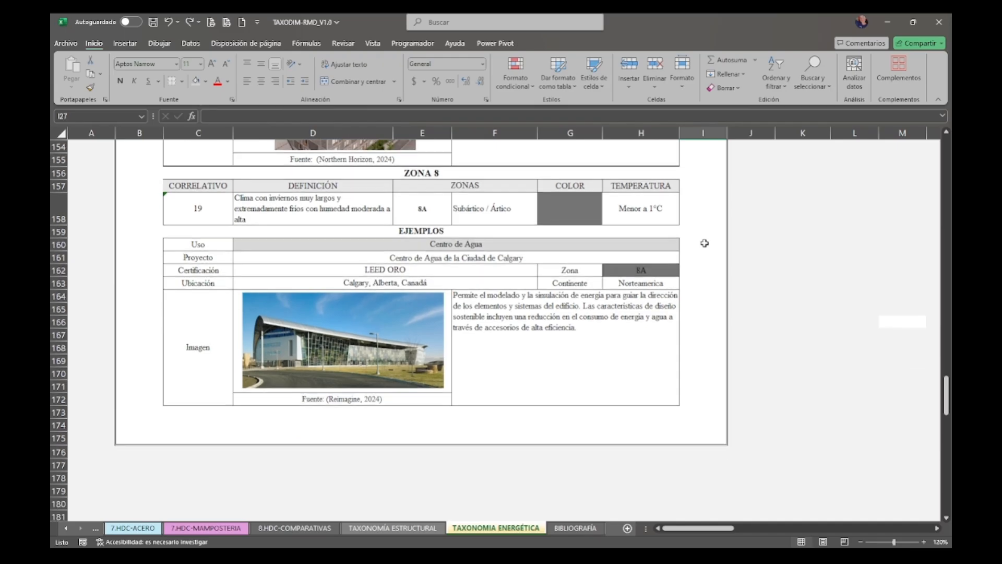
pyautogui.hotkey('alt', 'Tab')
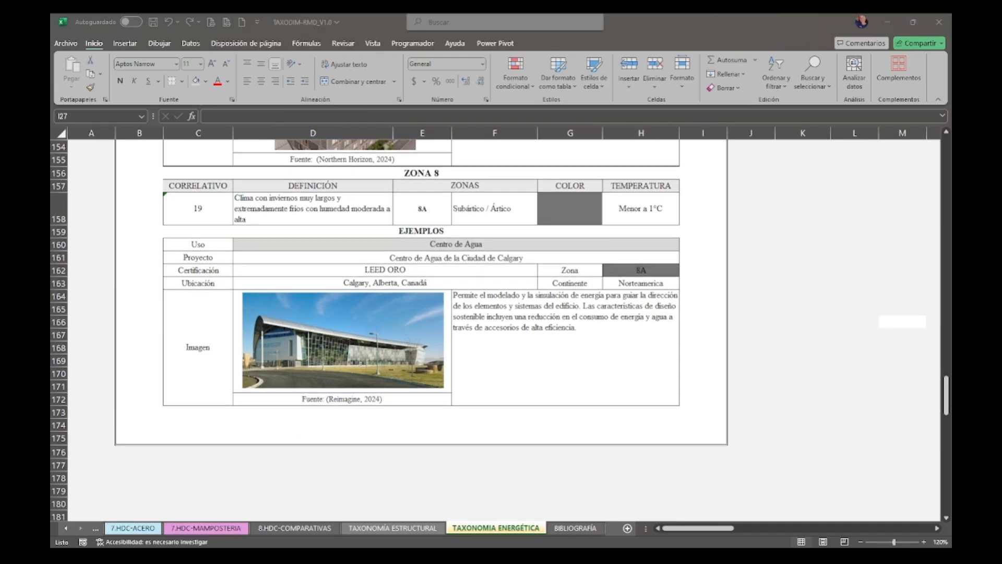